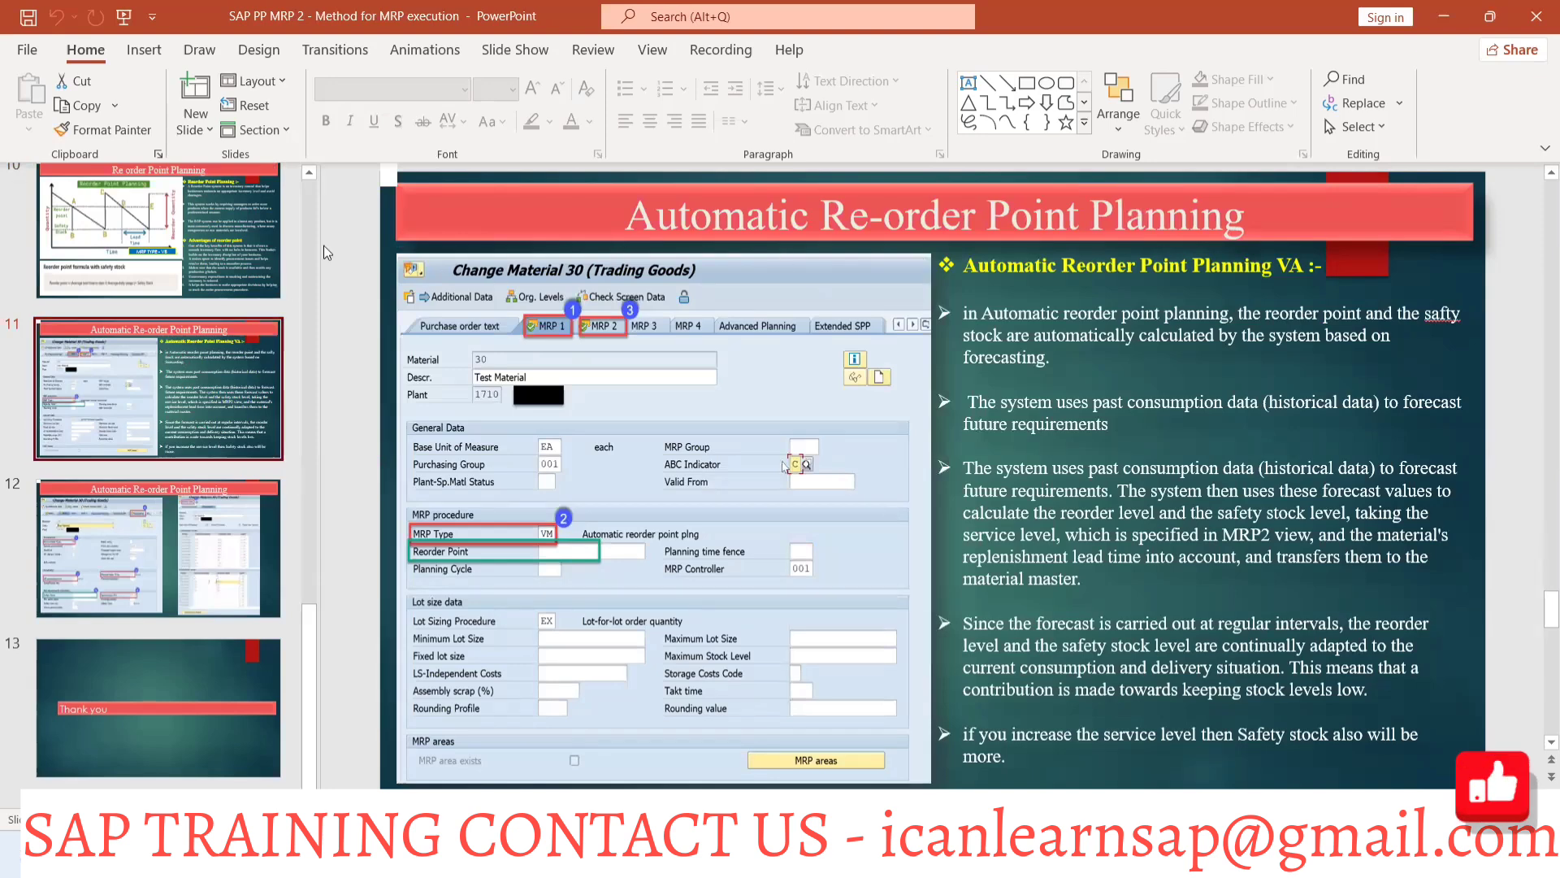
Display slide 10, Re order Point Planning, in the PowerPoint deck.
{"action": "left_click", "coordinate": [197, 235]}
{"action": "key", "text": "alt+Tab"}
{"action": "key", "text": "alt+Tab"}
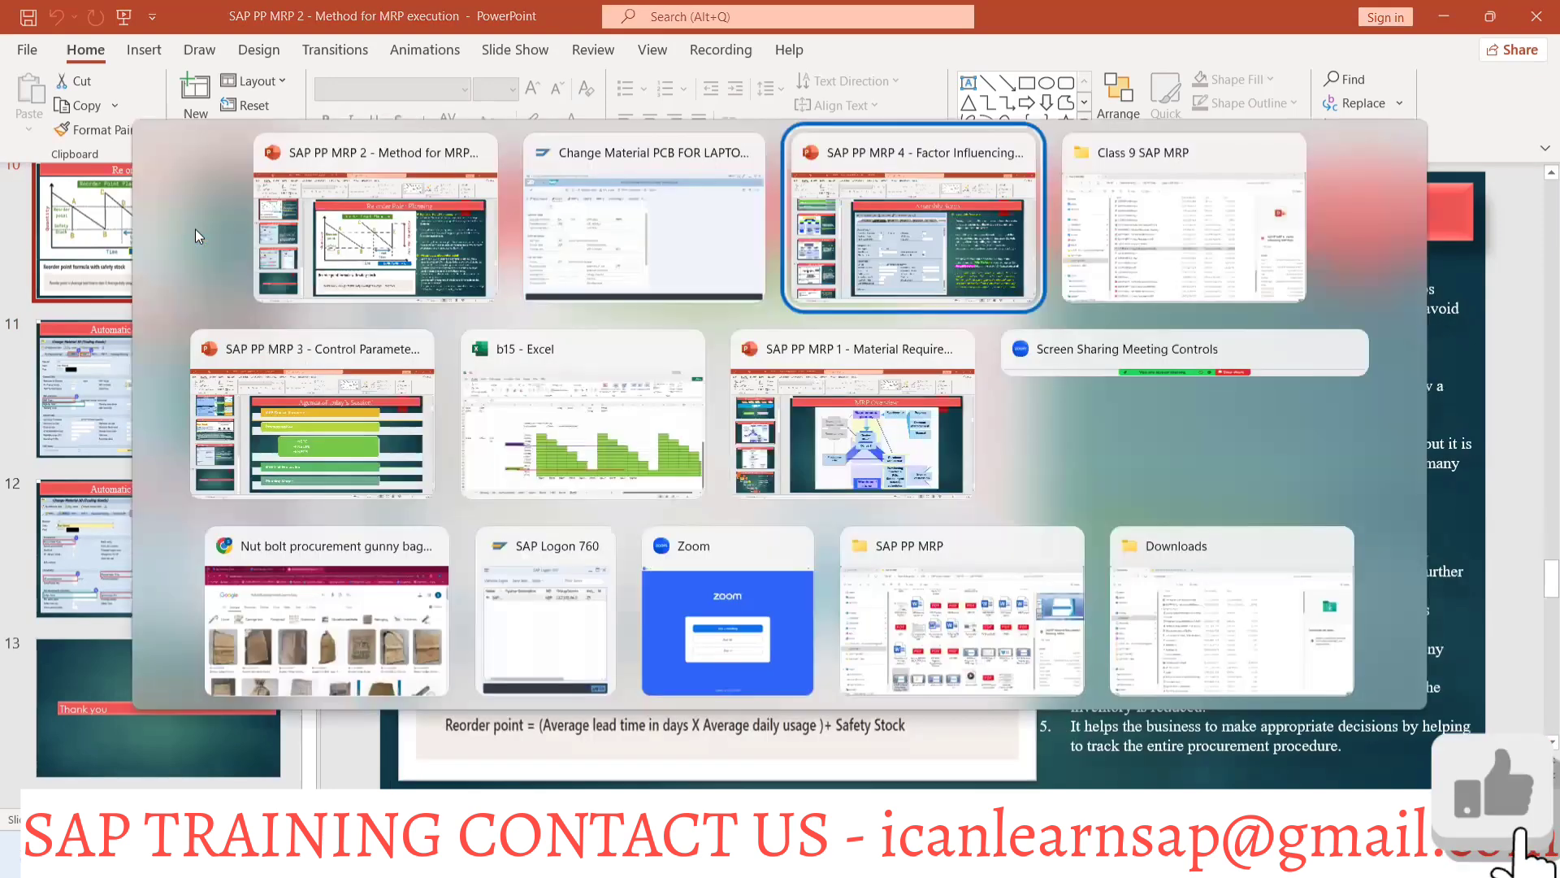
{"action": "key", "text": "alt+Tab"}
{"action": "key", "text": "alt+shift+Tab"}
{"action": "key", "text": "alt+shift+Tab"}
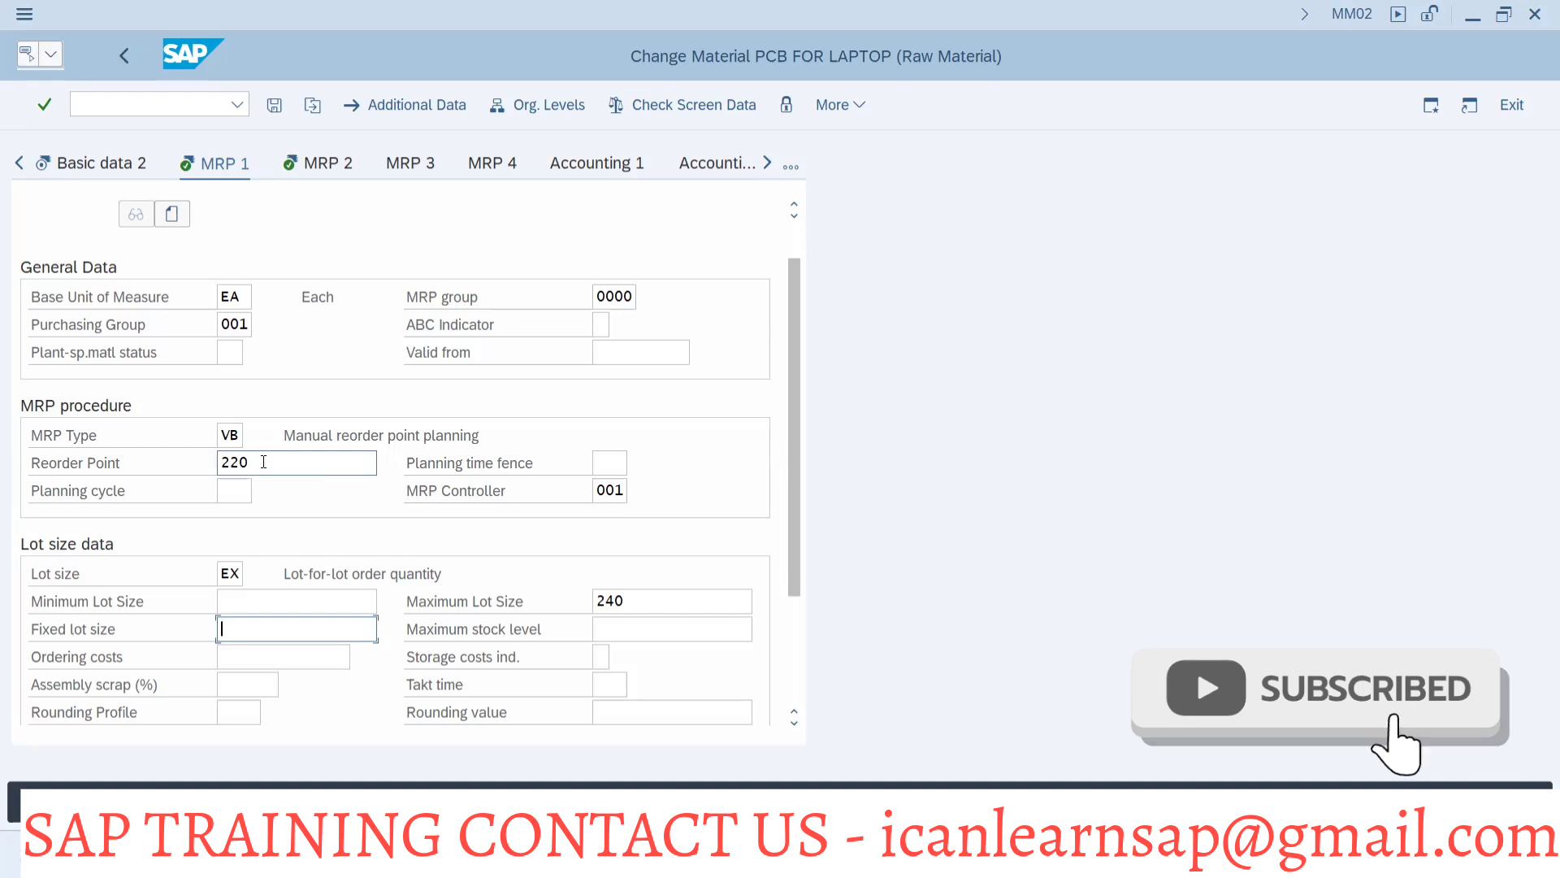
{"action": "key", "text": "alt+Tab"}
{"action": "key", "text": "alt+Tab"}
{"action": "key", "text": "alt+shift+Tab"}
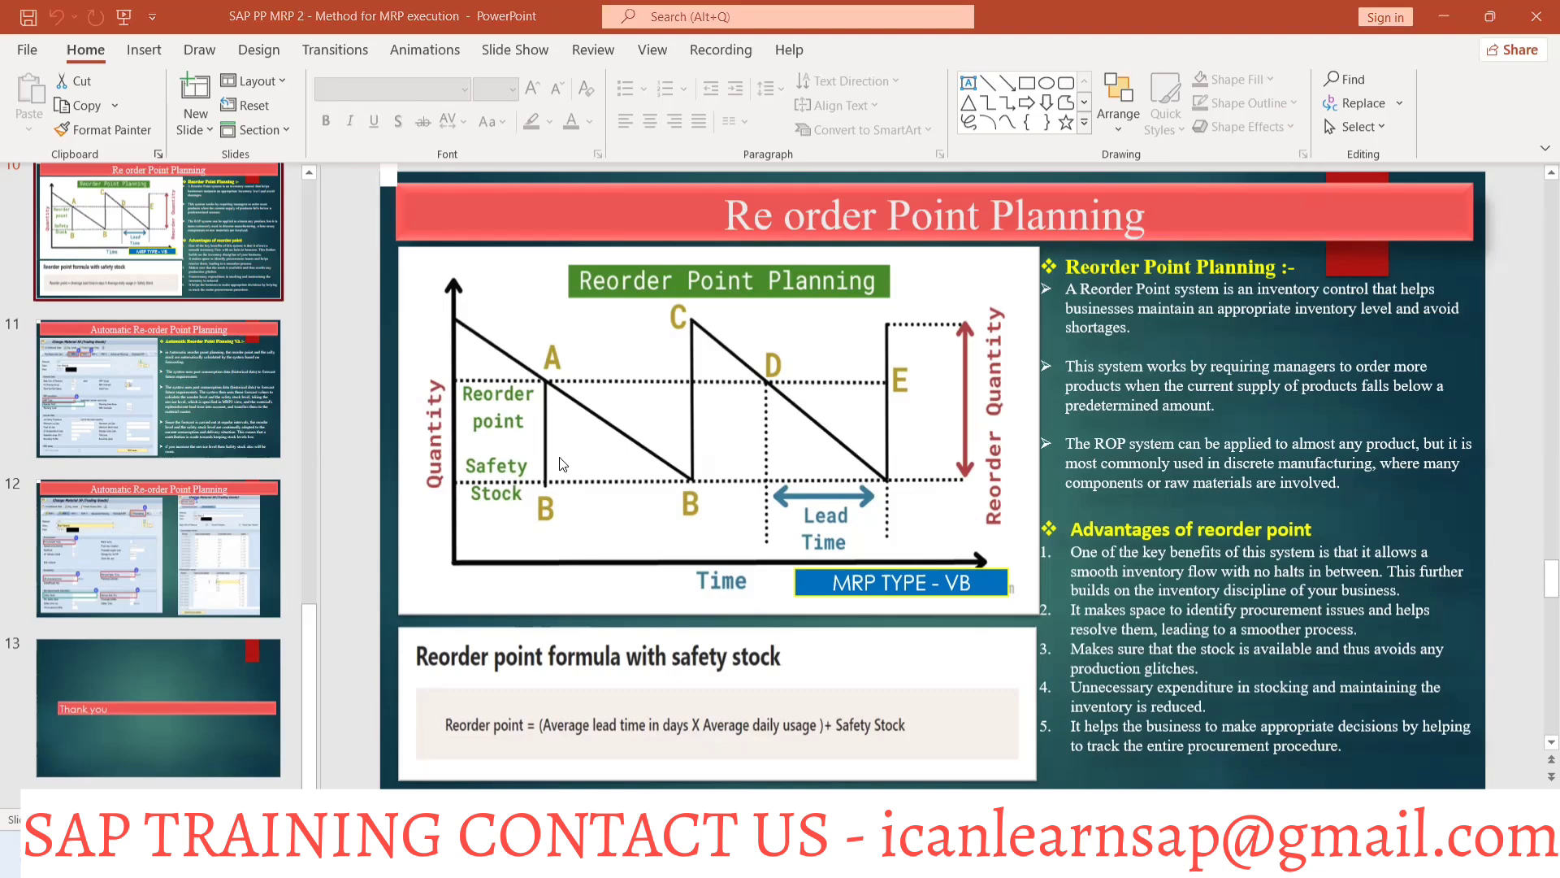
Bring the SAP Change Material window for PCB FOR LAPTOP back to the front.
{"action": "key", "text": "alt+Tab"}
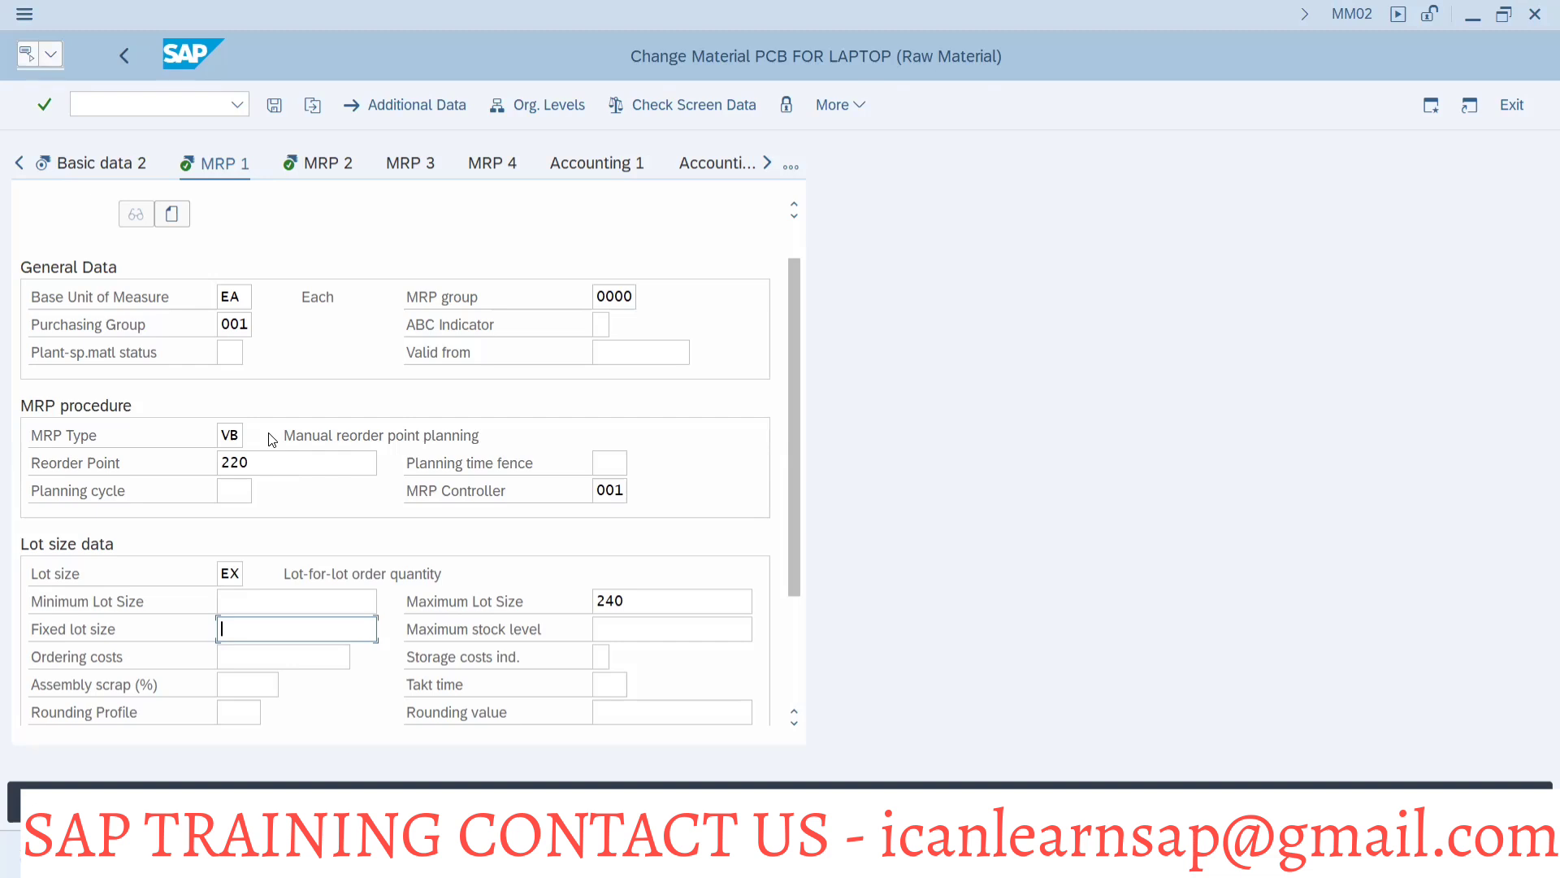
Set MRP type VM (automatic reorder point planning) for PCB FOR LAPTOP and confirm to reach MRP 2.
{"action": "left_click", "coordinate": [231, 436]}
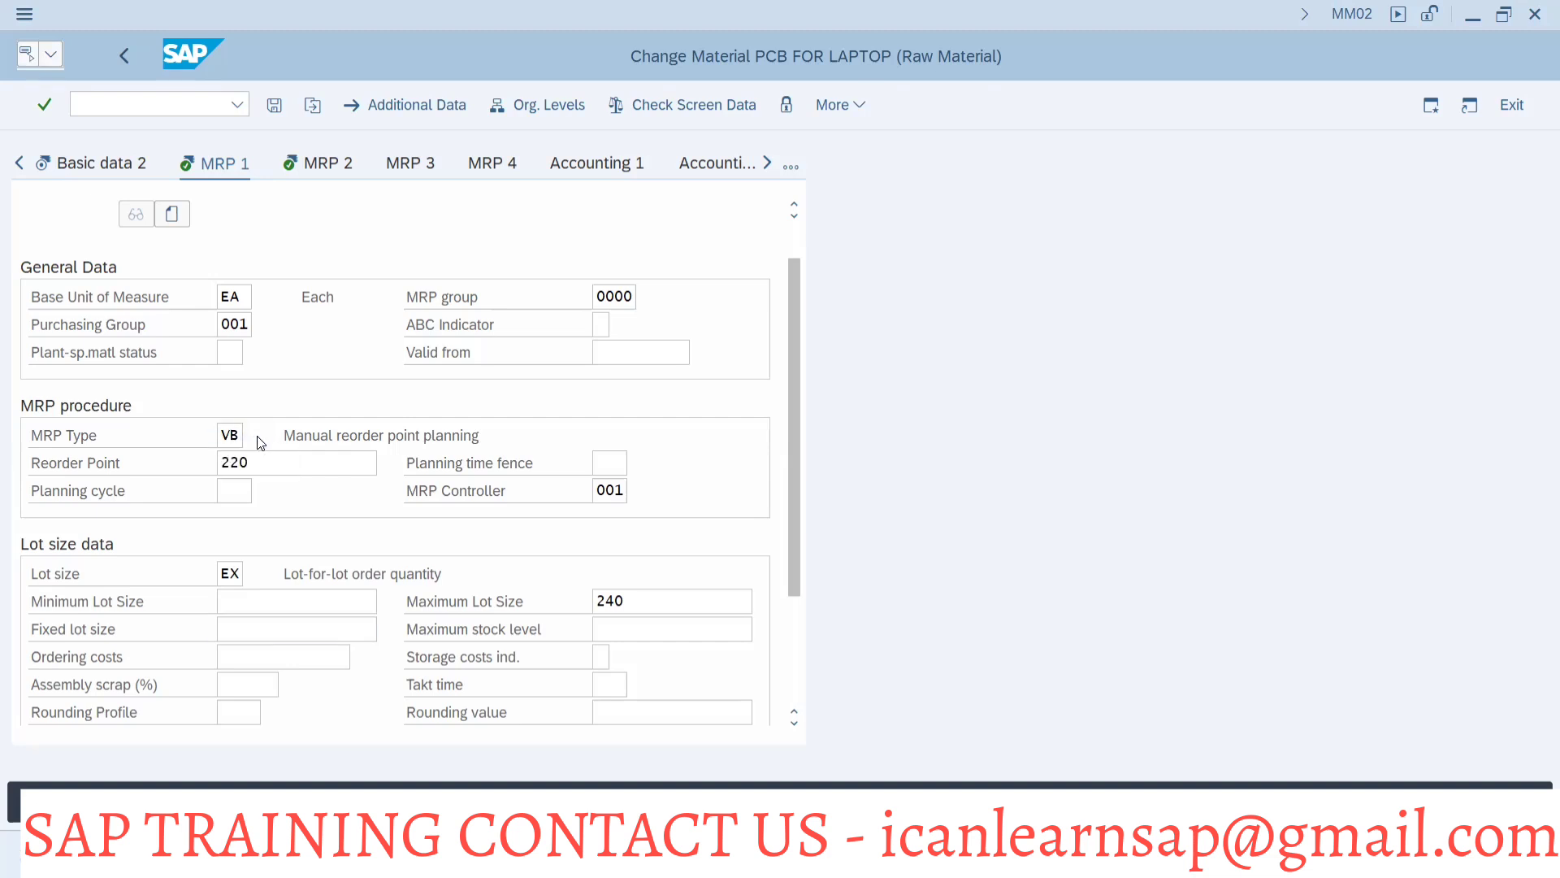
{"action": "left_click", "coordinate": [260, 443]}
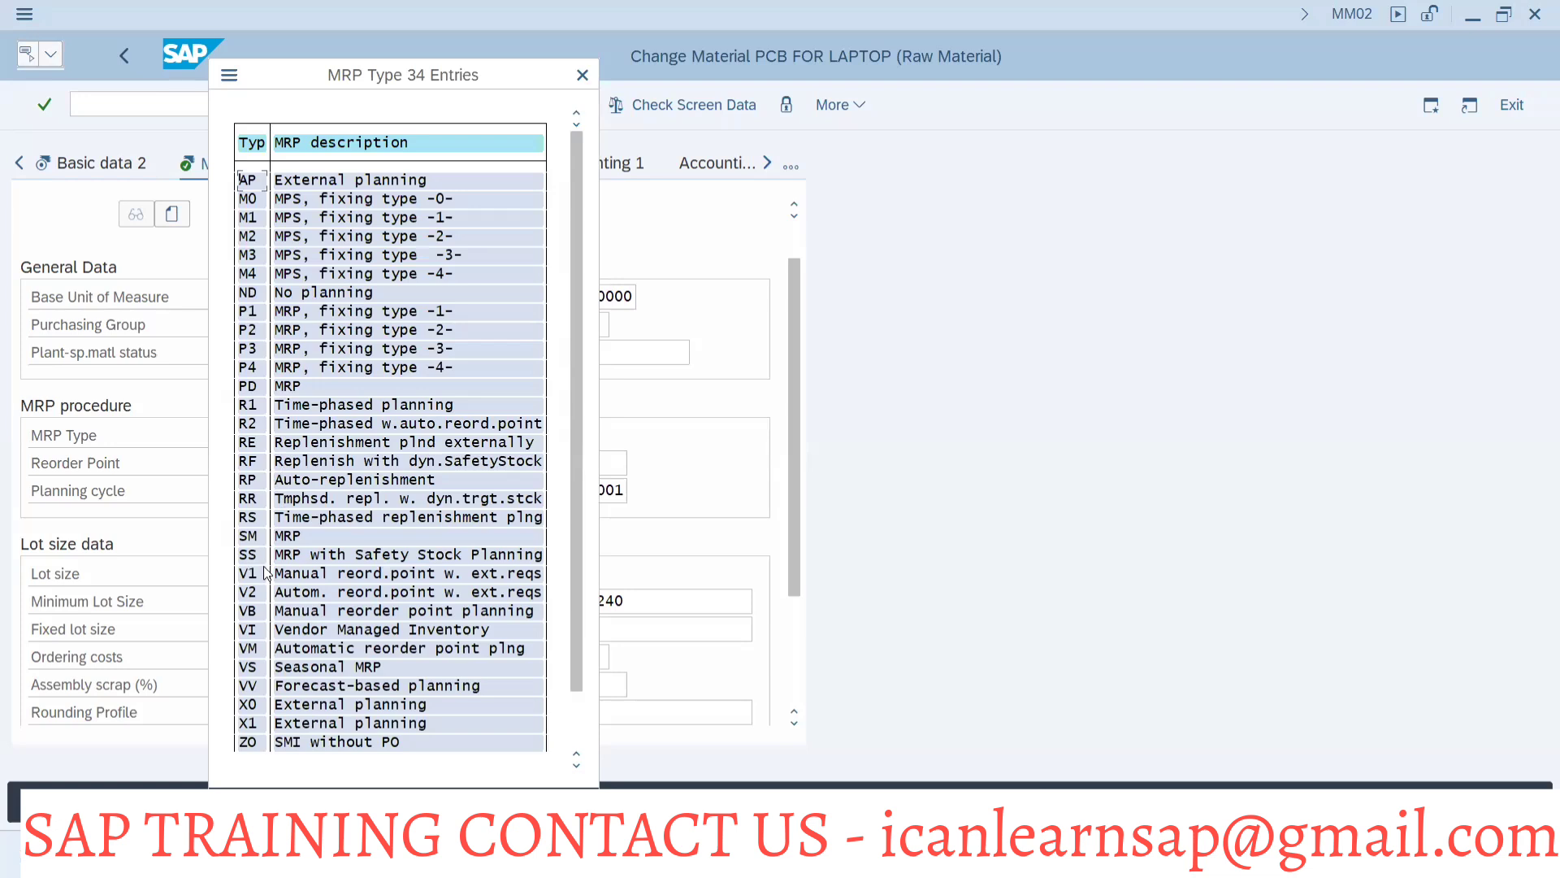
{"action": "double_click", "coordinate": [262, 650]}
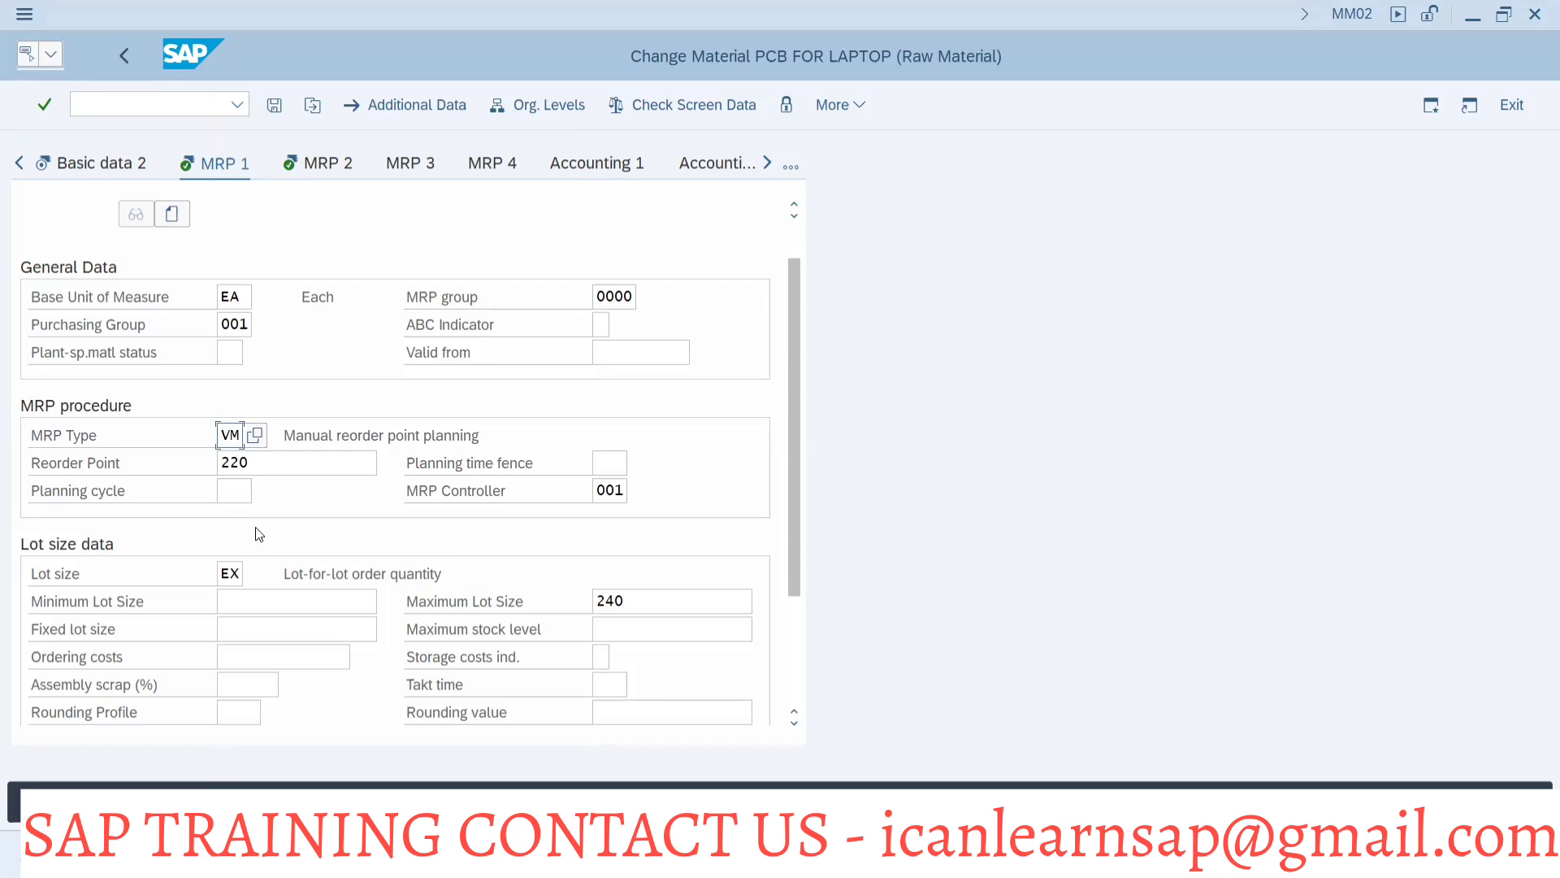
{"action": "key", "text": "alt+Tab"}
{"action": "key", "text": "alt+Tab"}
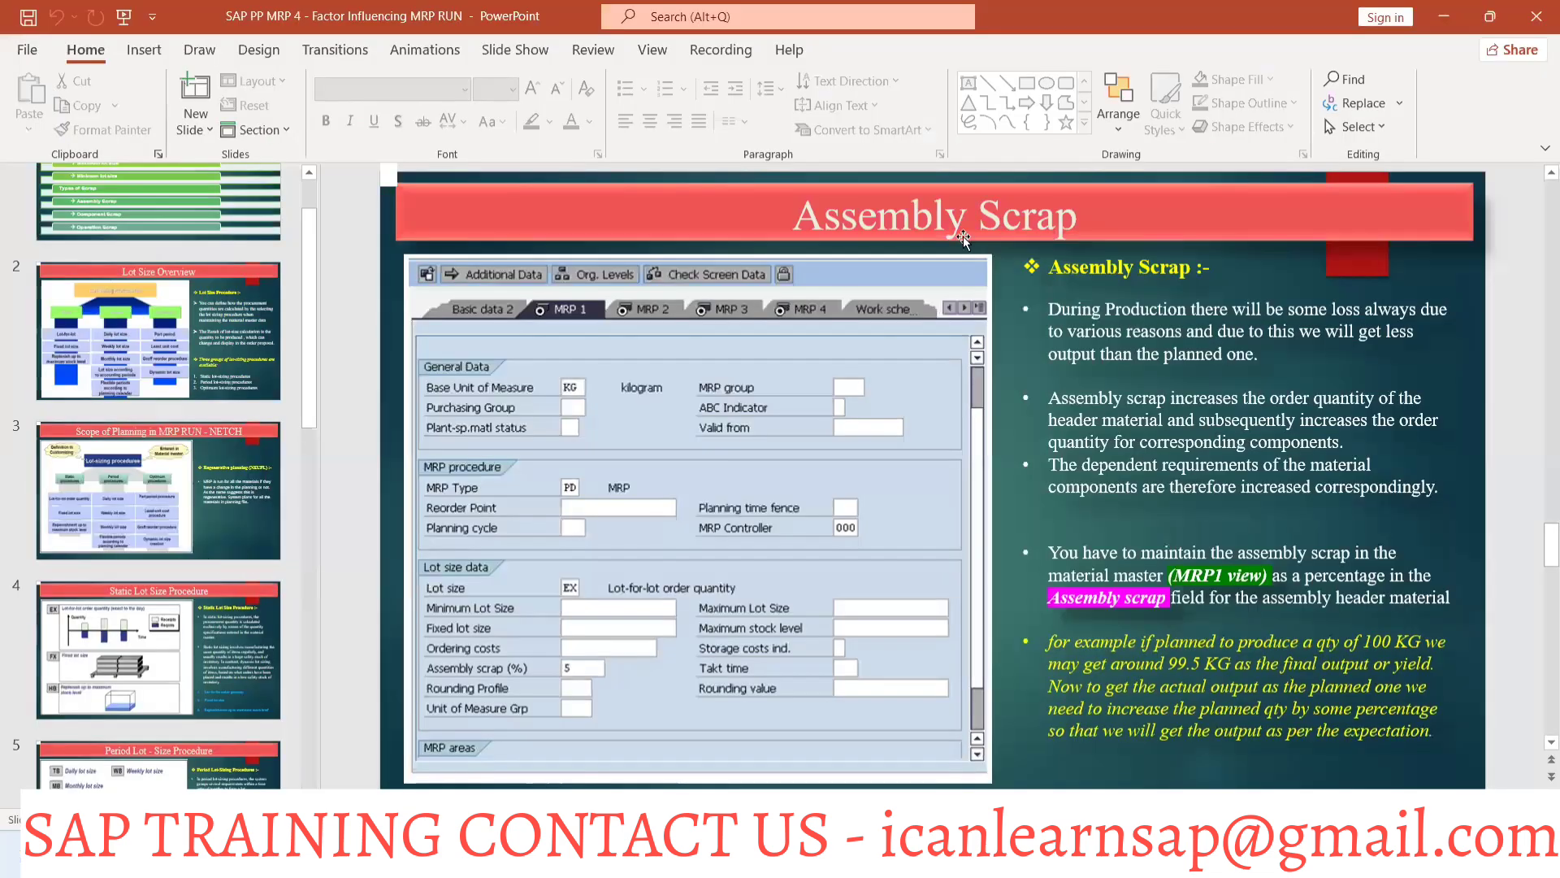
{"action": "left_click", "coordinate": [1536, 16]}
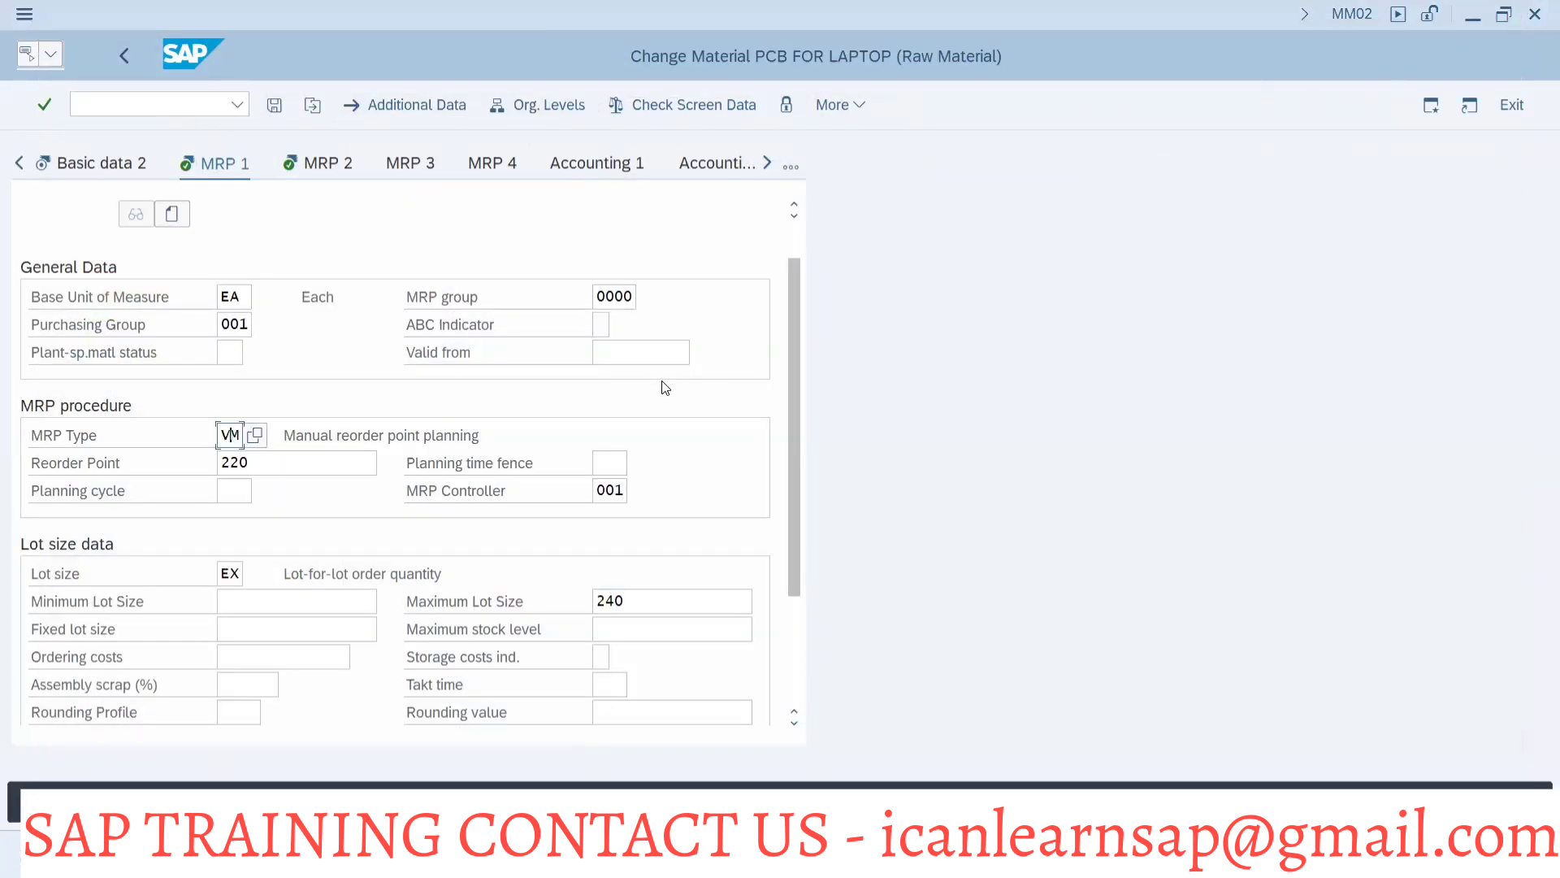
{"action": "key", "text": "Return"}
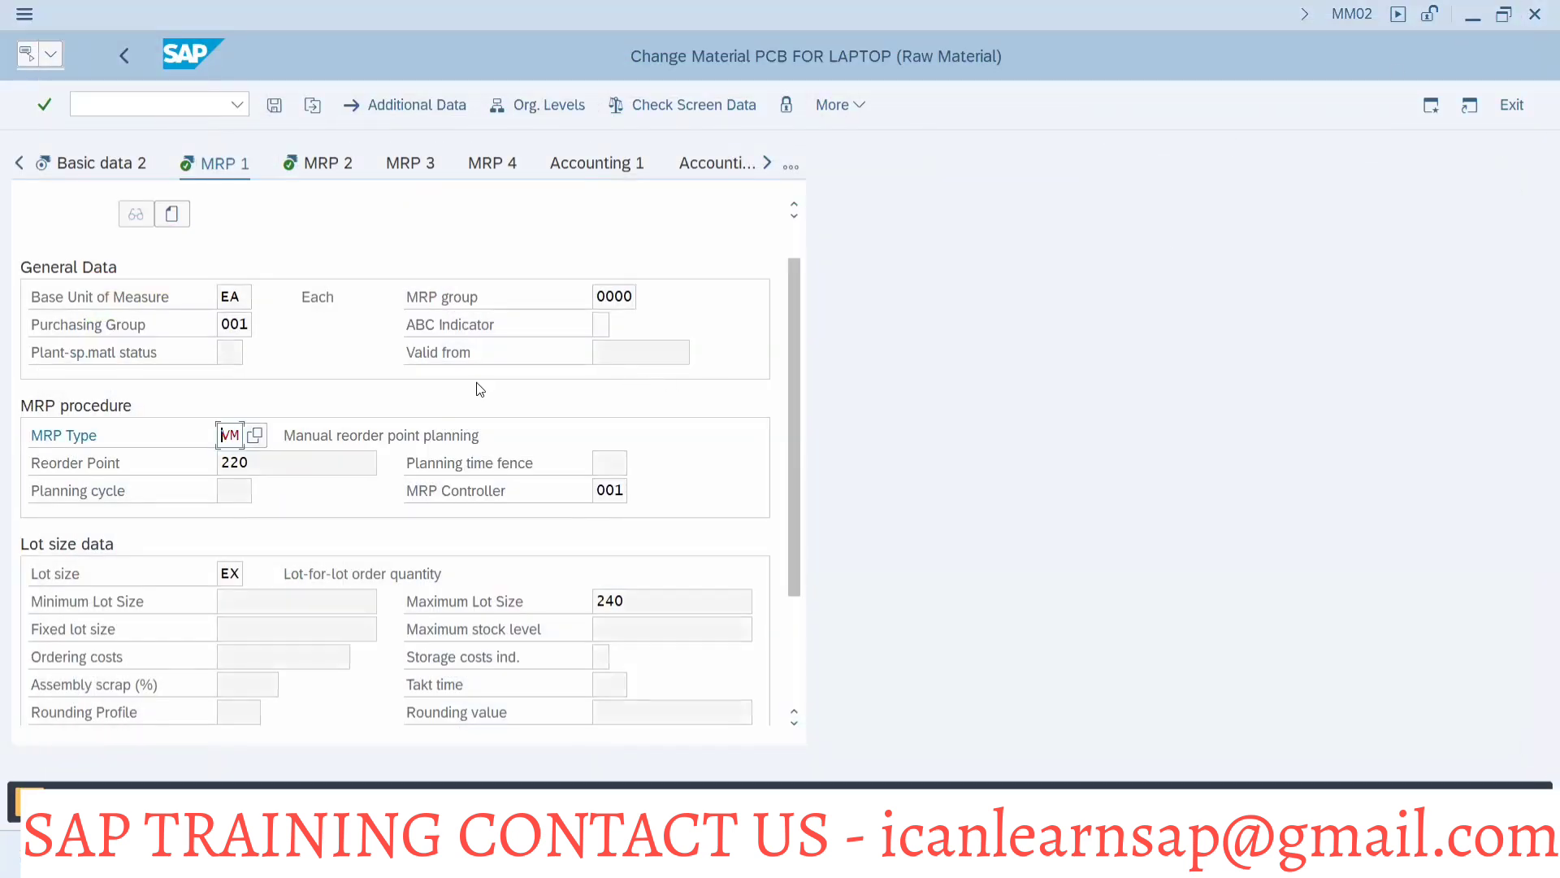
{"action": "left_click", "coordinate": [255, 435]}
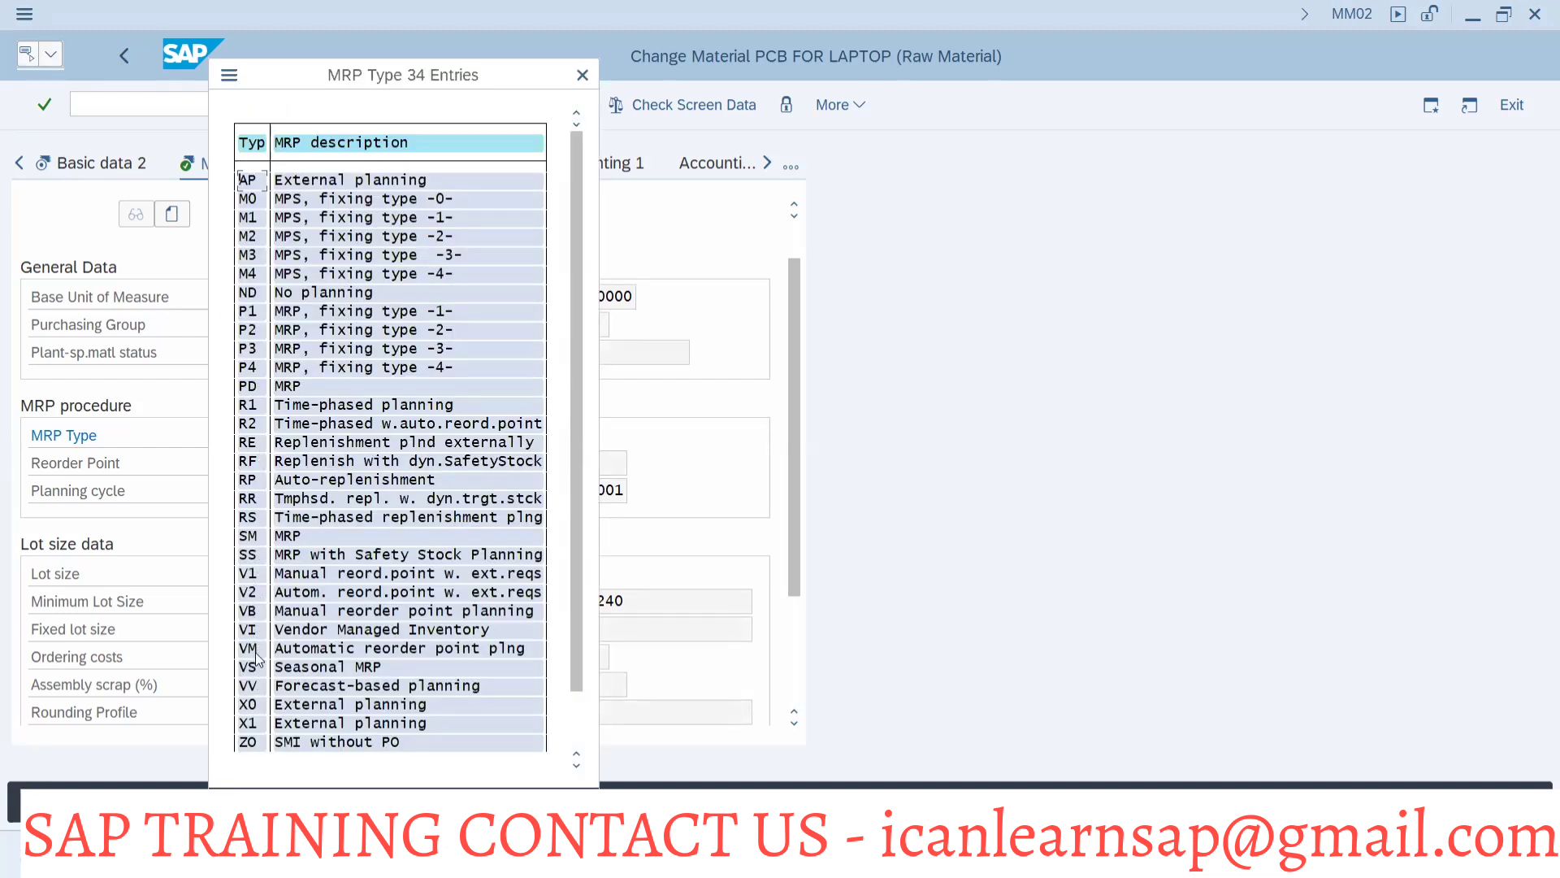
{"action": "double_click", "coordinate": [254, 648]}
{"action": "key", "text": "Return"}
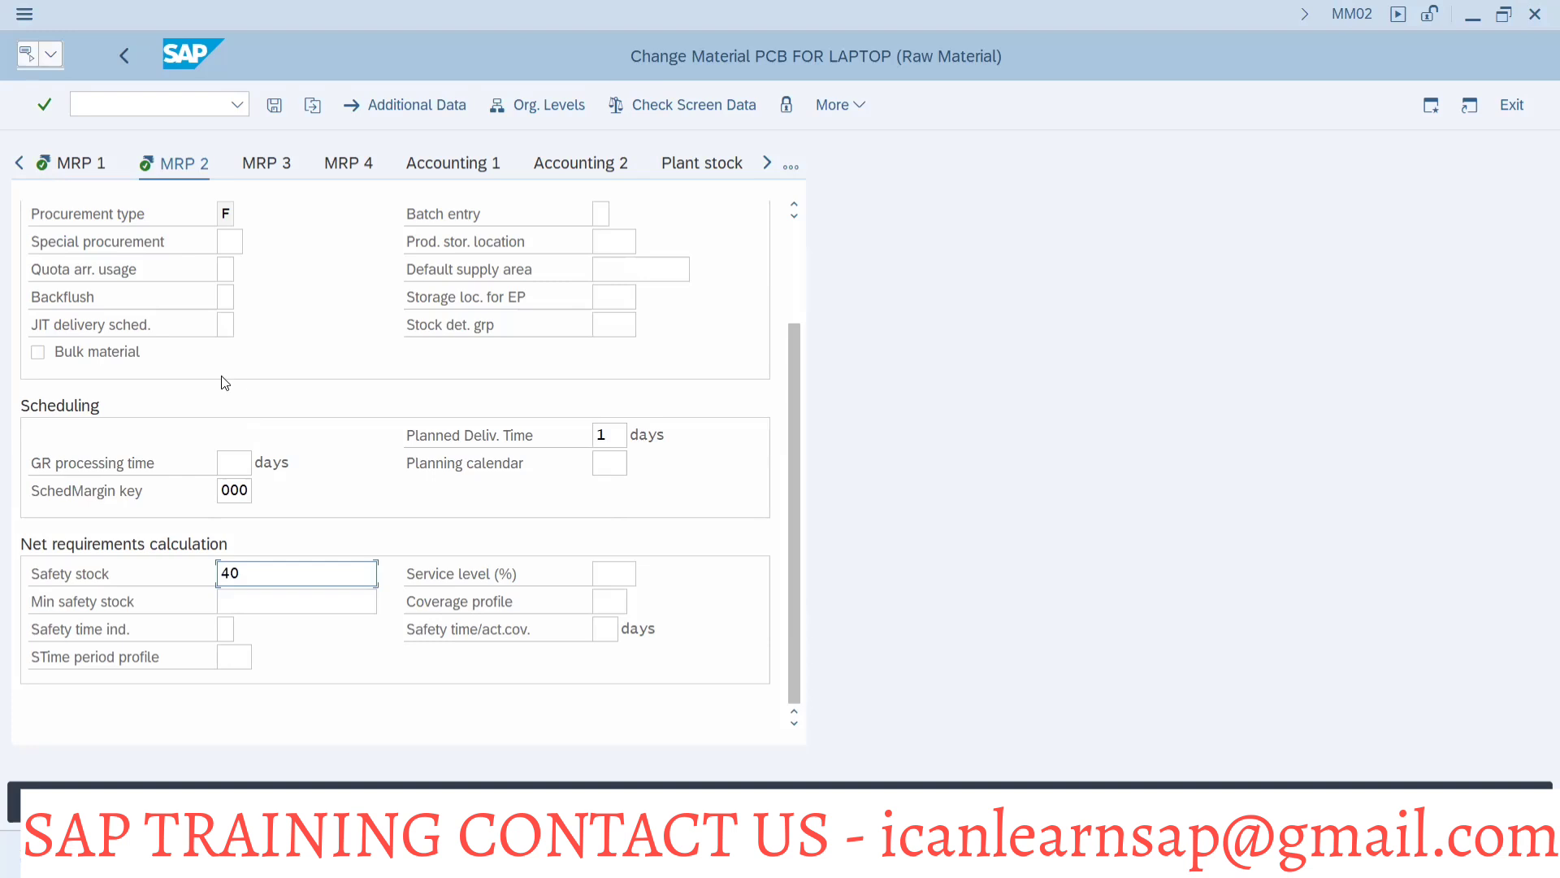
Return to MRP 1 data and check the reorder point of 220.
{"action": "left_click", "coordinate": [81, 163]}
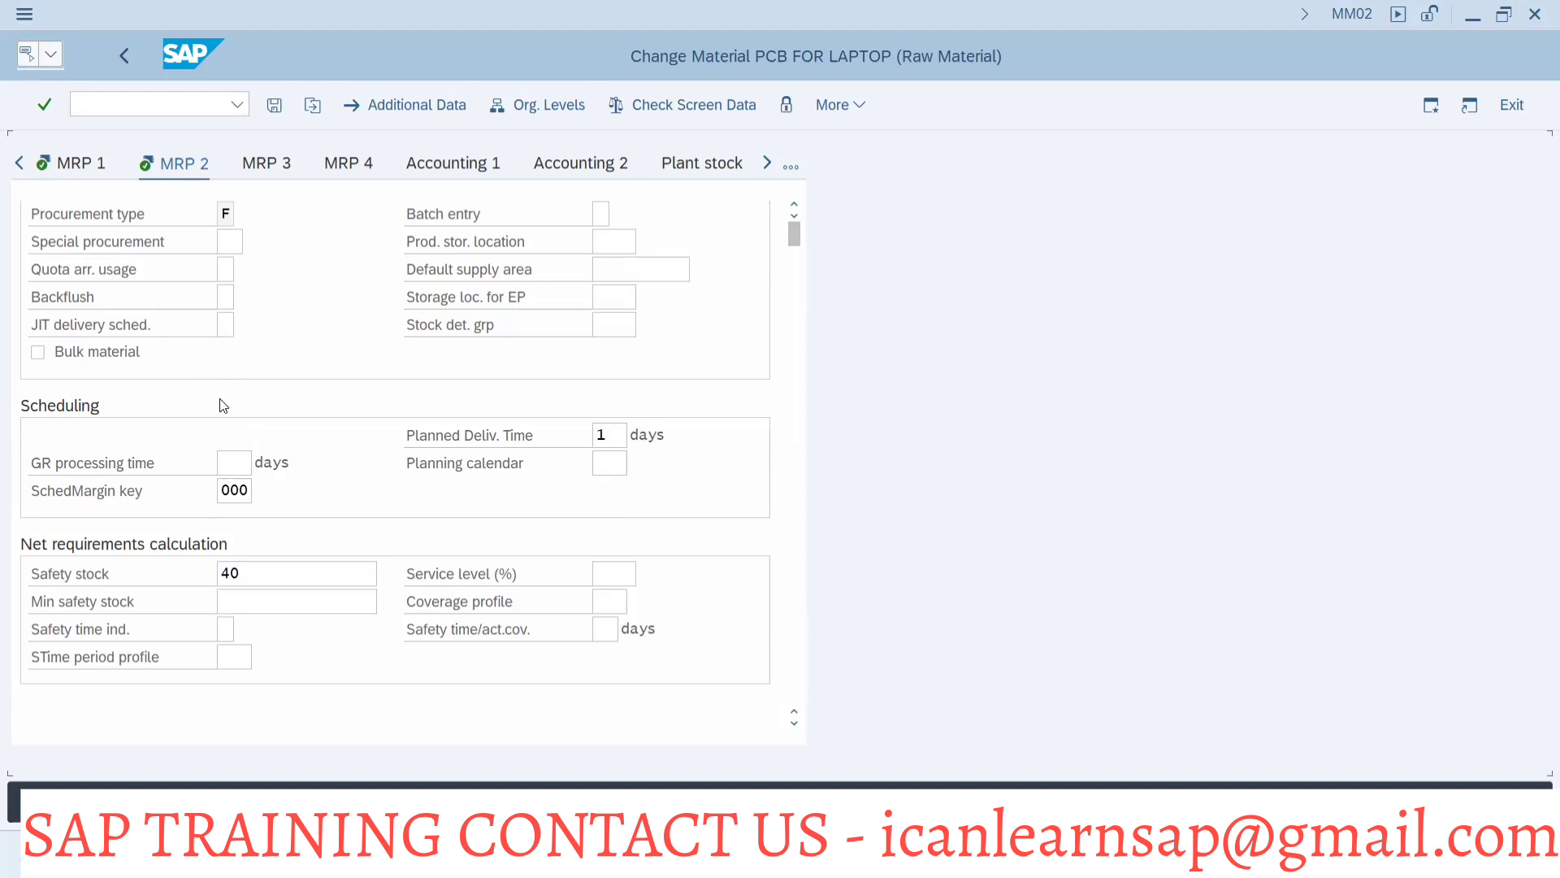
{"action": "left_click", "coordinate": [277, 496]}
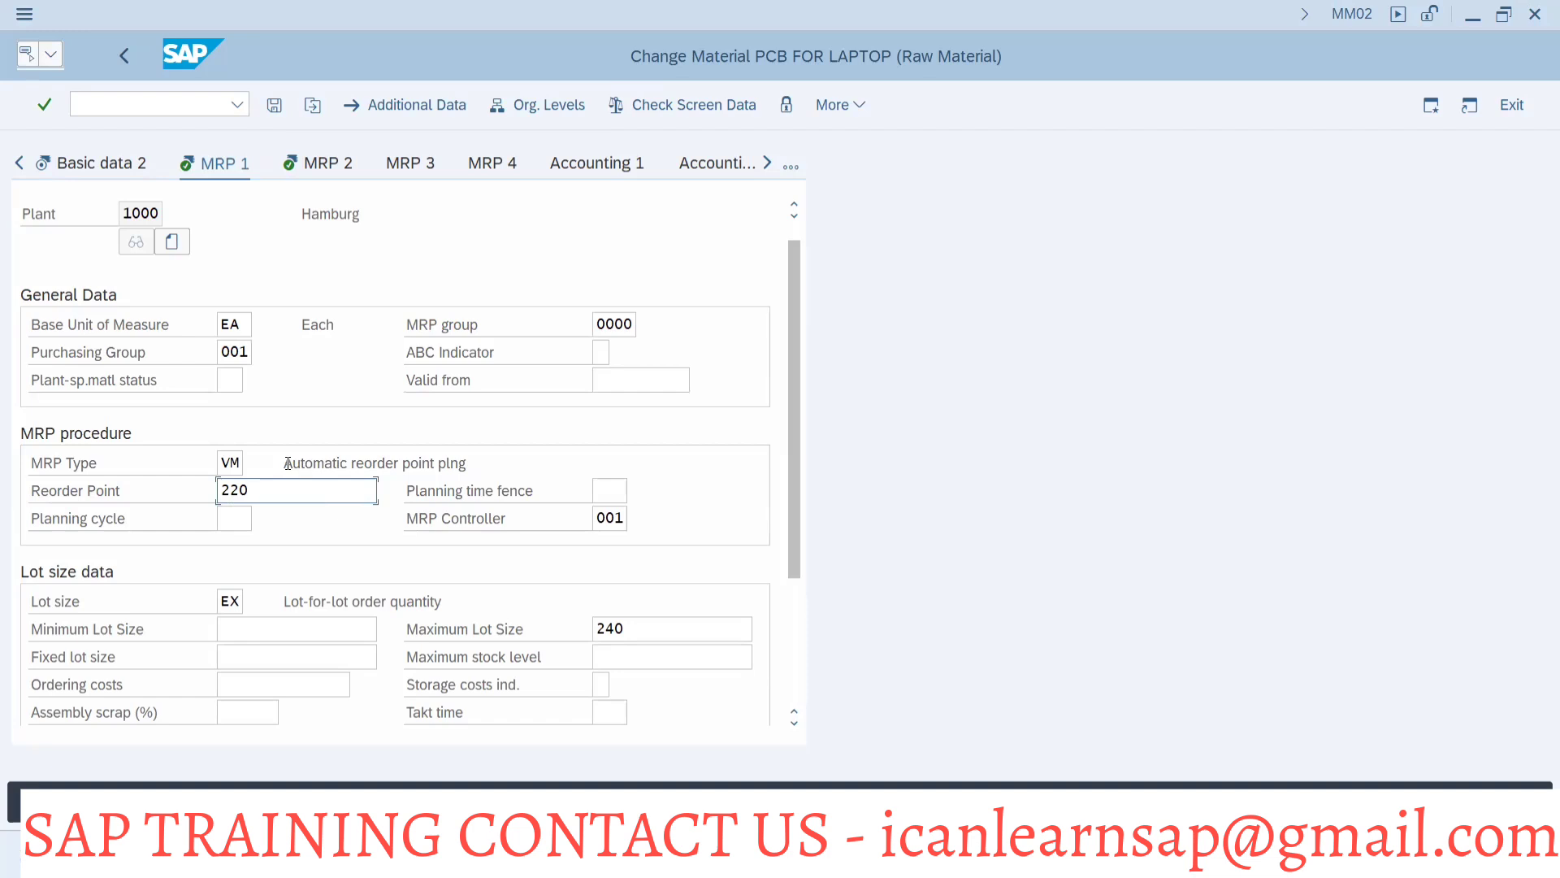
{"action": "left_click", "coordinate": [789, 165]}
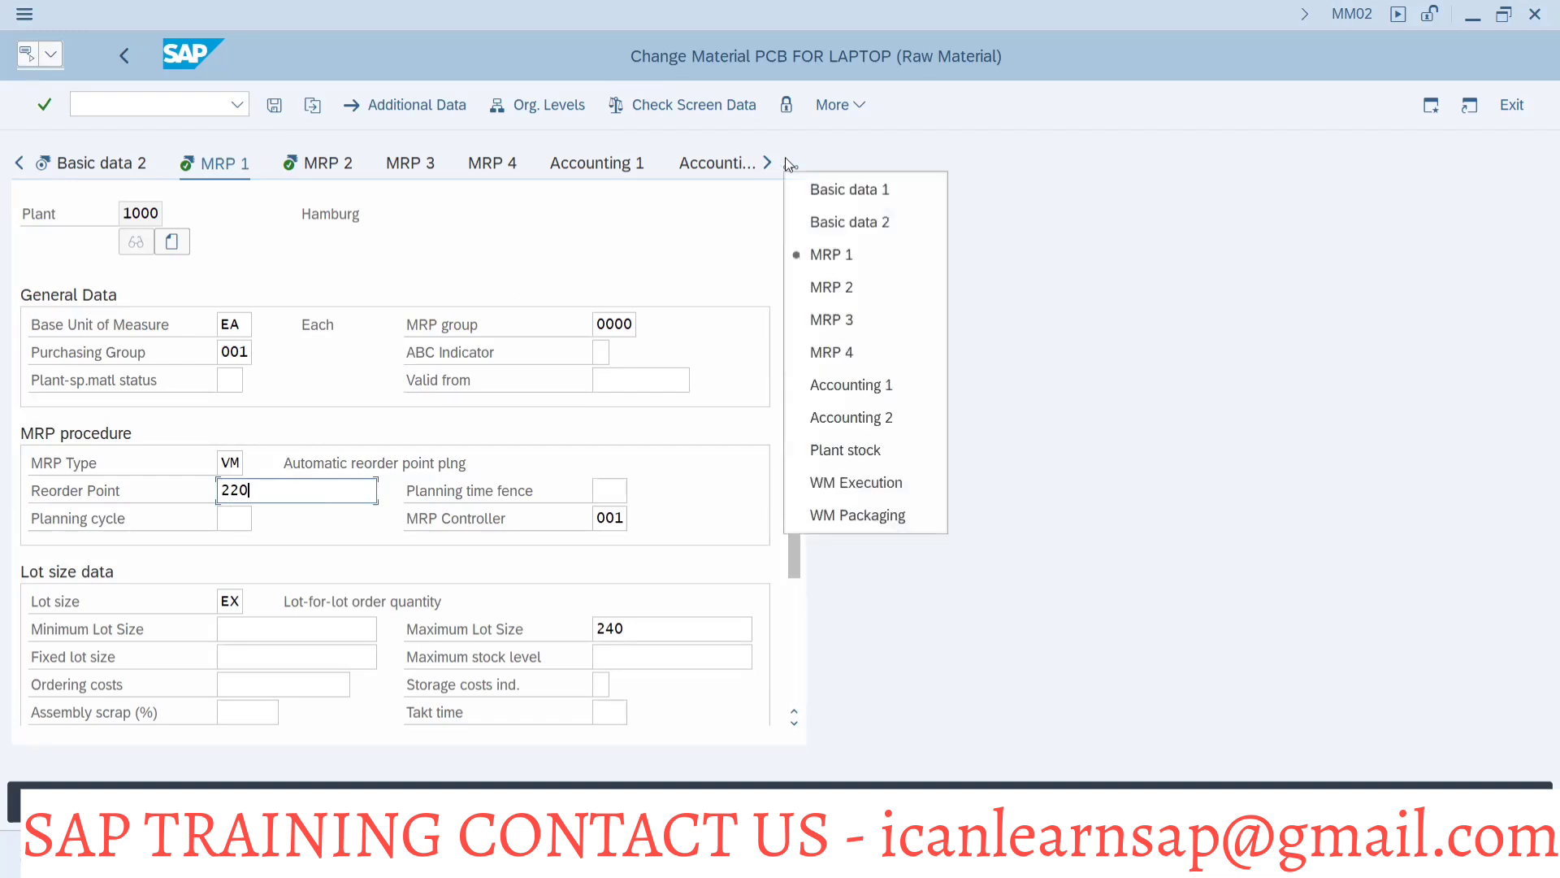
Run /nmm01 to open the Create Material initial screen.
{"action": "left_click", "coordinate": [143, 109]}
{"action": "type", "text": "/nm"}
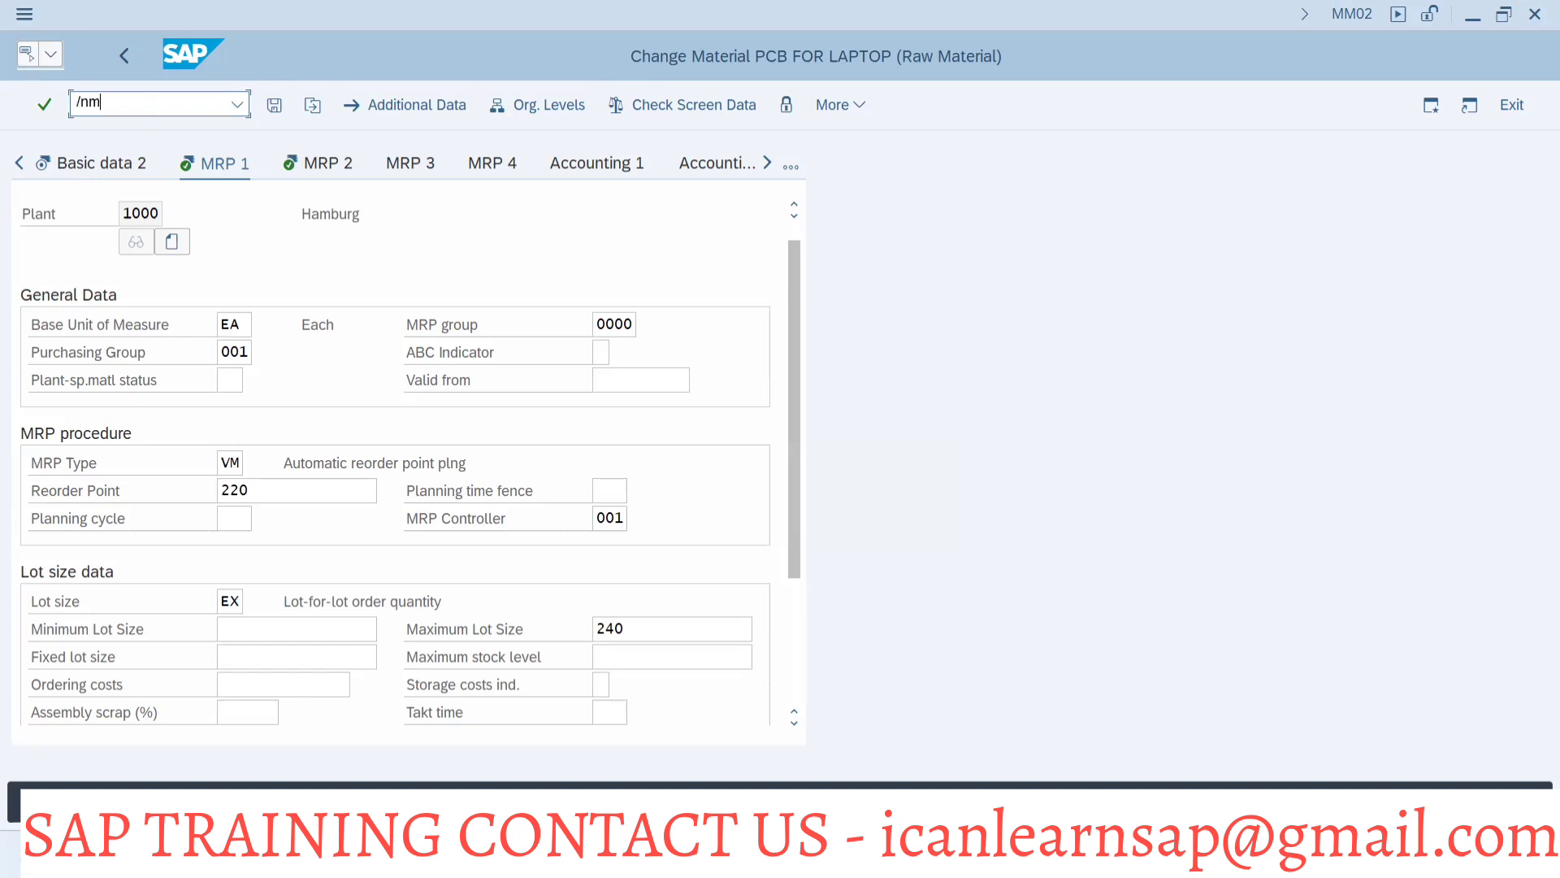
{"action": "type", "text": "m0"}
{"action": "key", "text": "Return"}
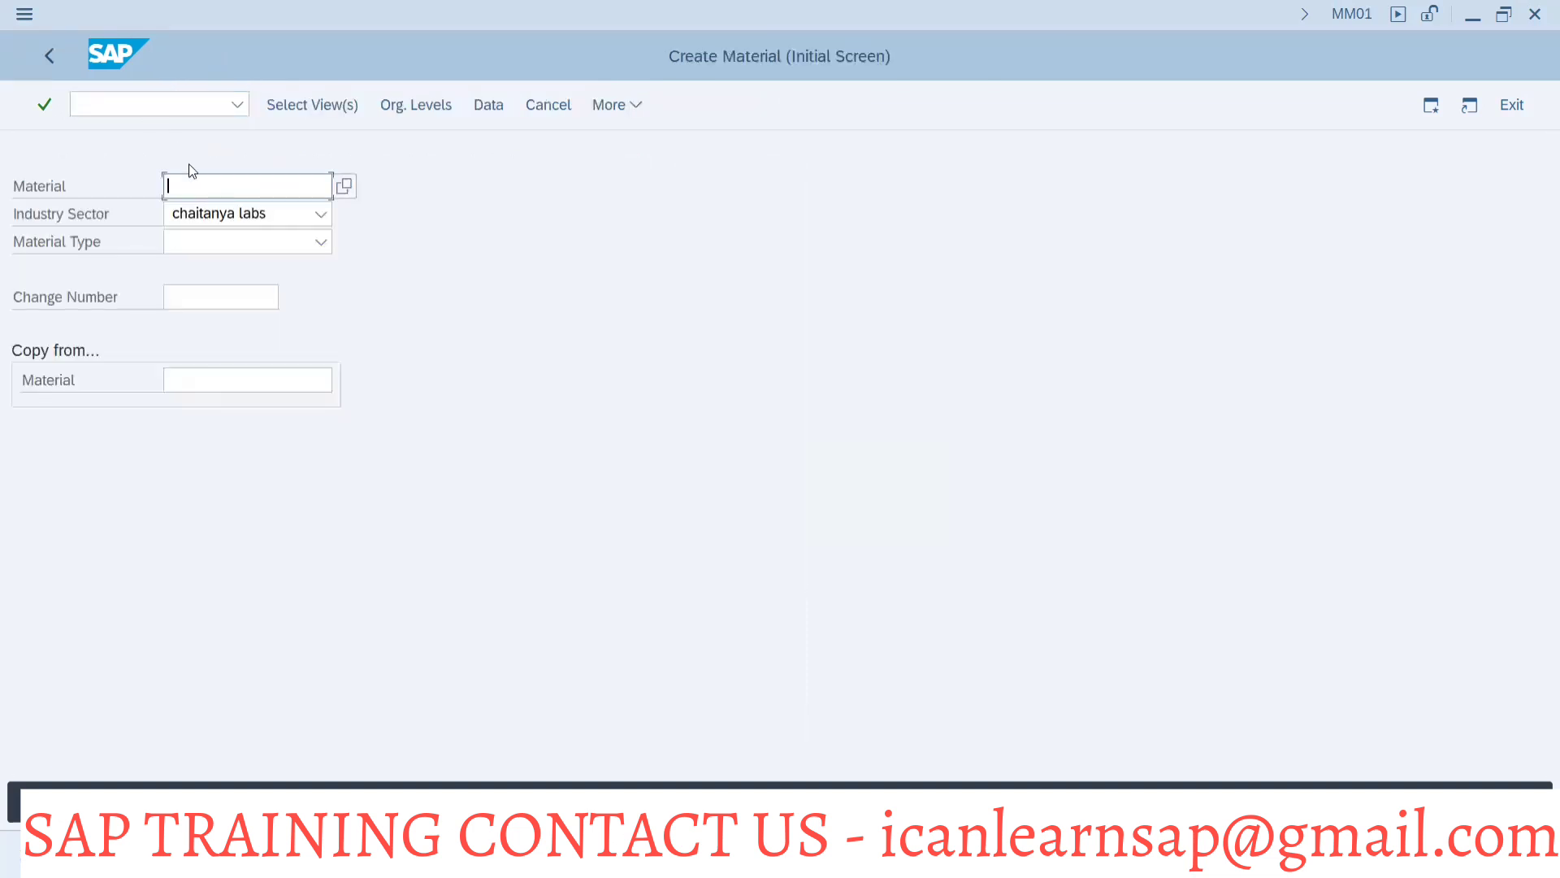
Create material PCB for Laptop from history with the Forecasting view for plant 1000.
{"action": "left_click", "coordinate": [200, 184]}
{"action": "left_click", "coordinate": [213, 216]}
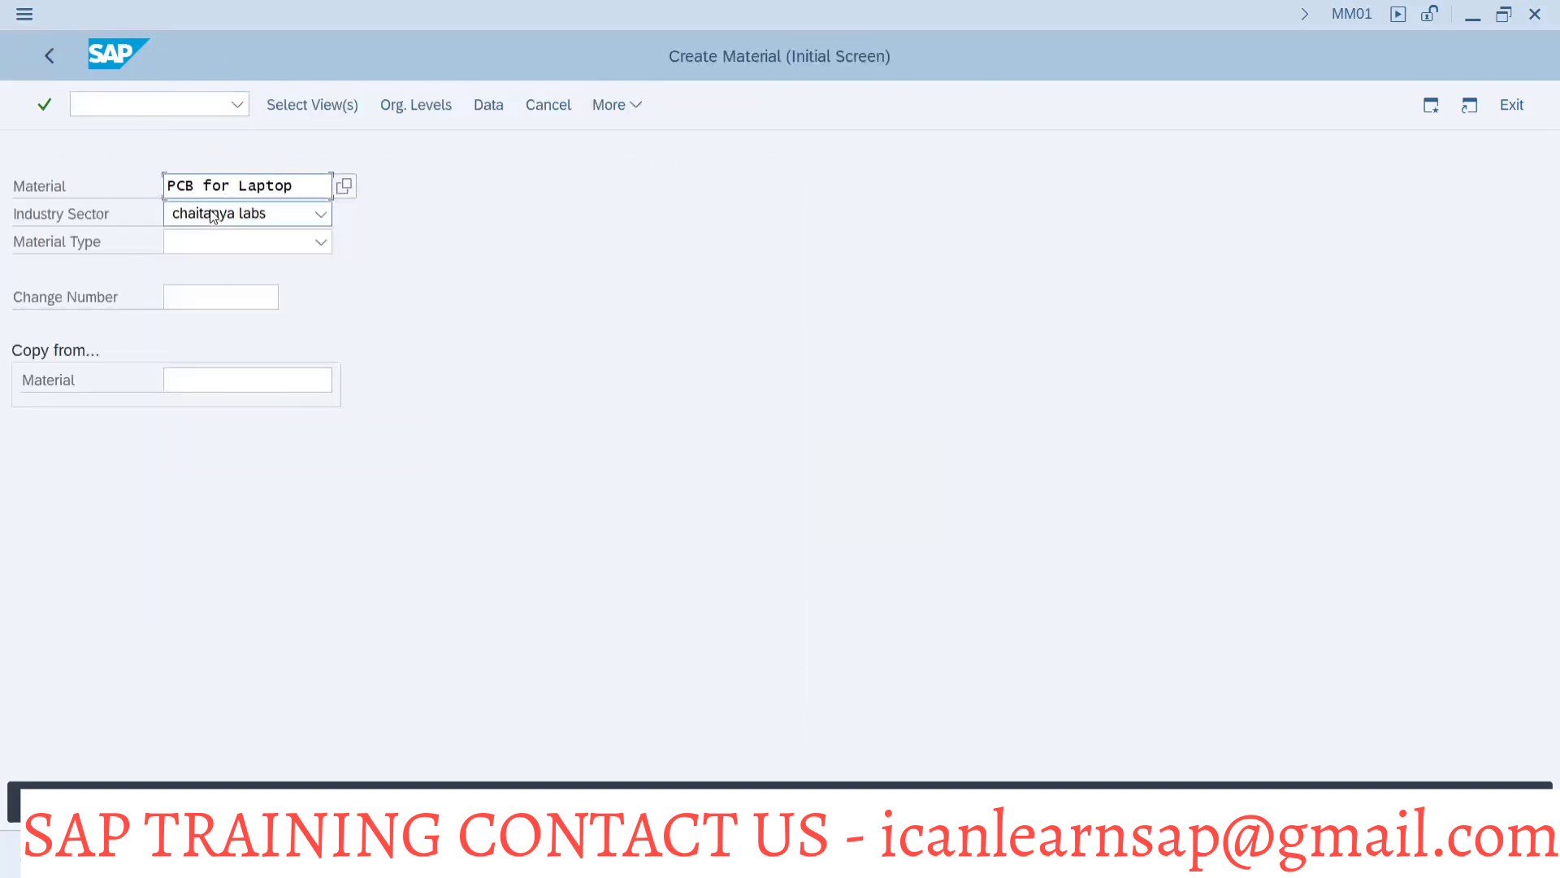
{"action": "key", "text": "Return"}
{"action": "key", "text": "Return"}
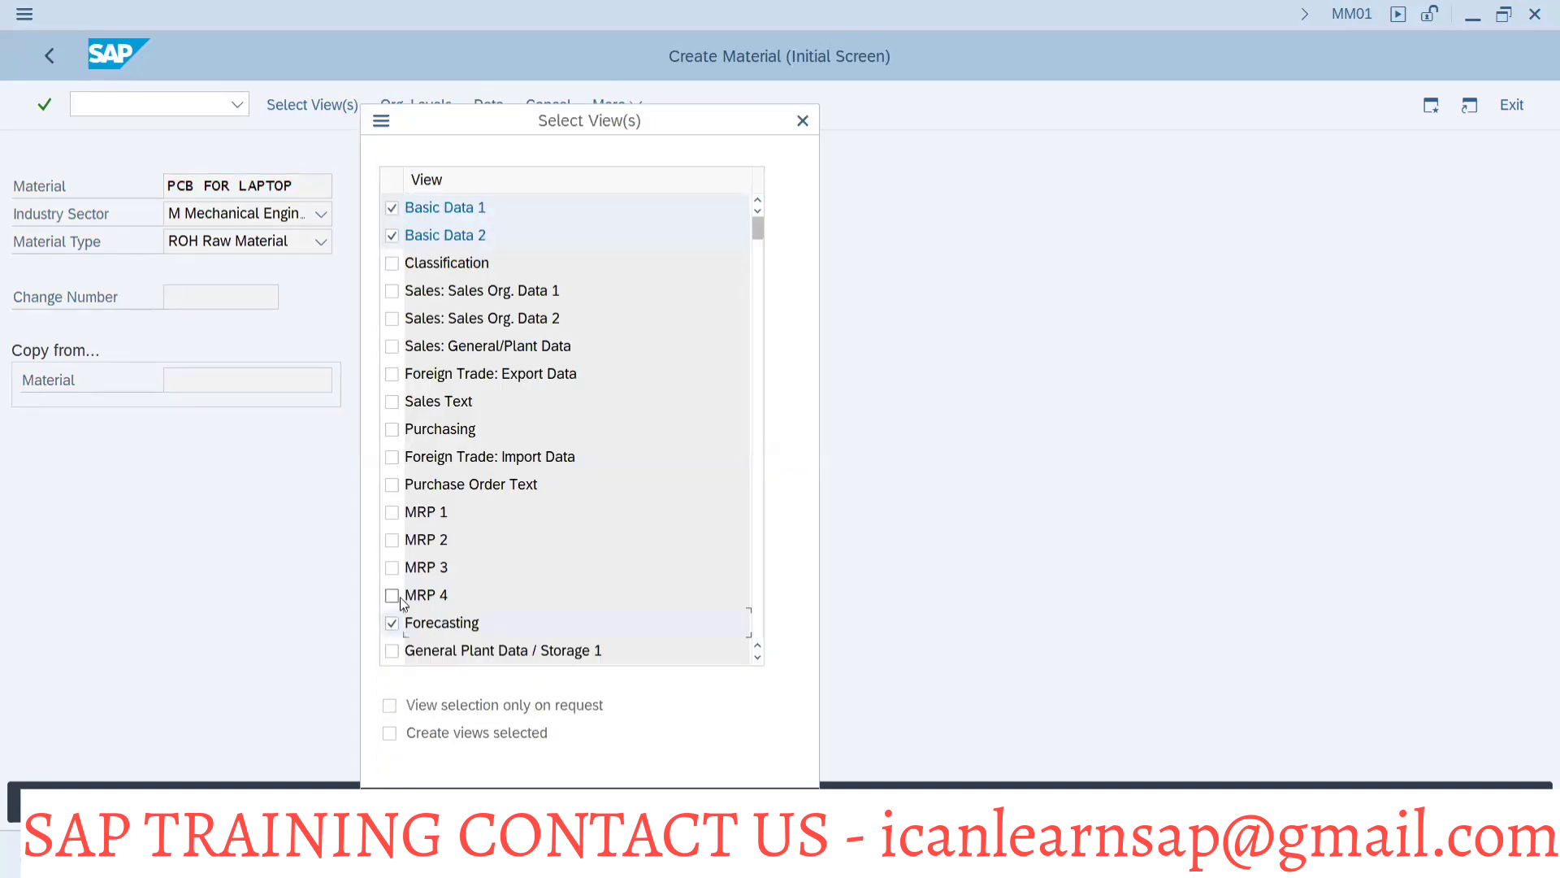
{"action": "key", "text": "Return"}
{"action": "type", "text": "1000"}
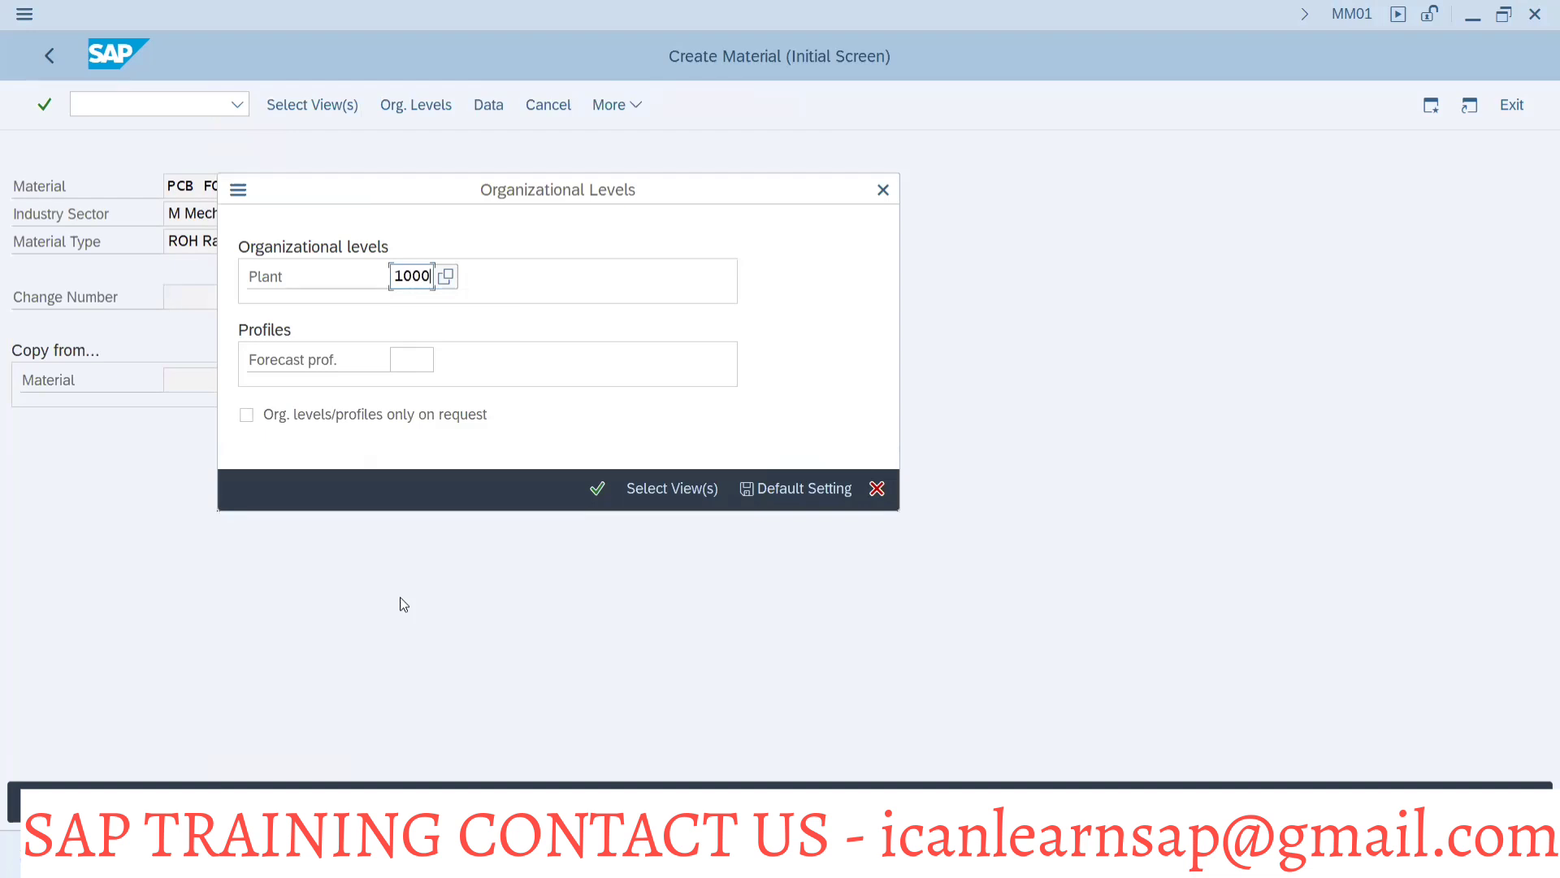
{"action": "key", "text": "Return"}
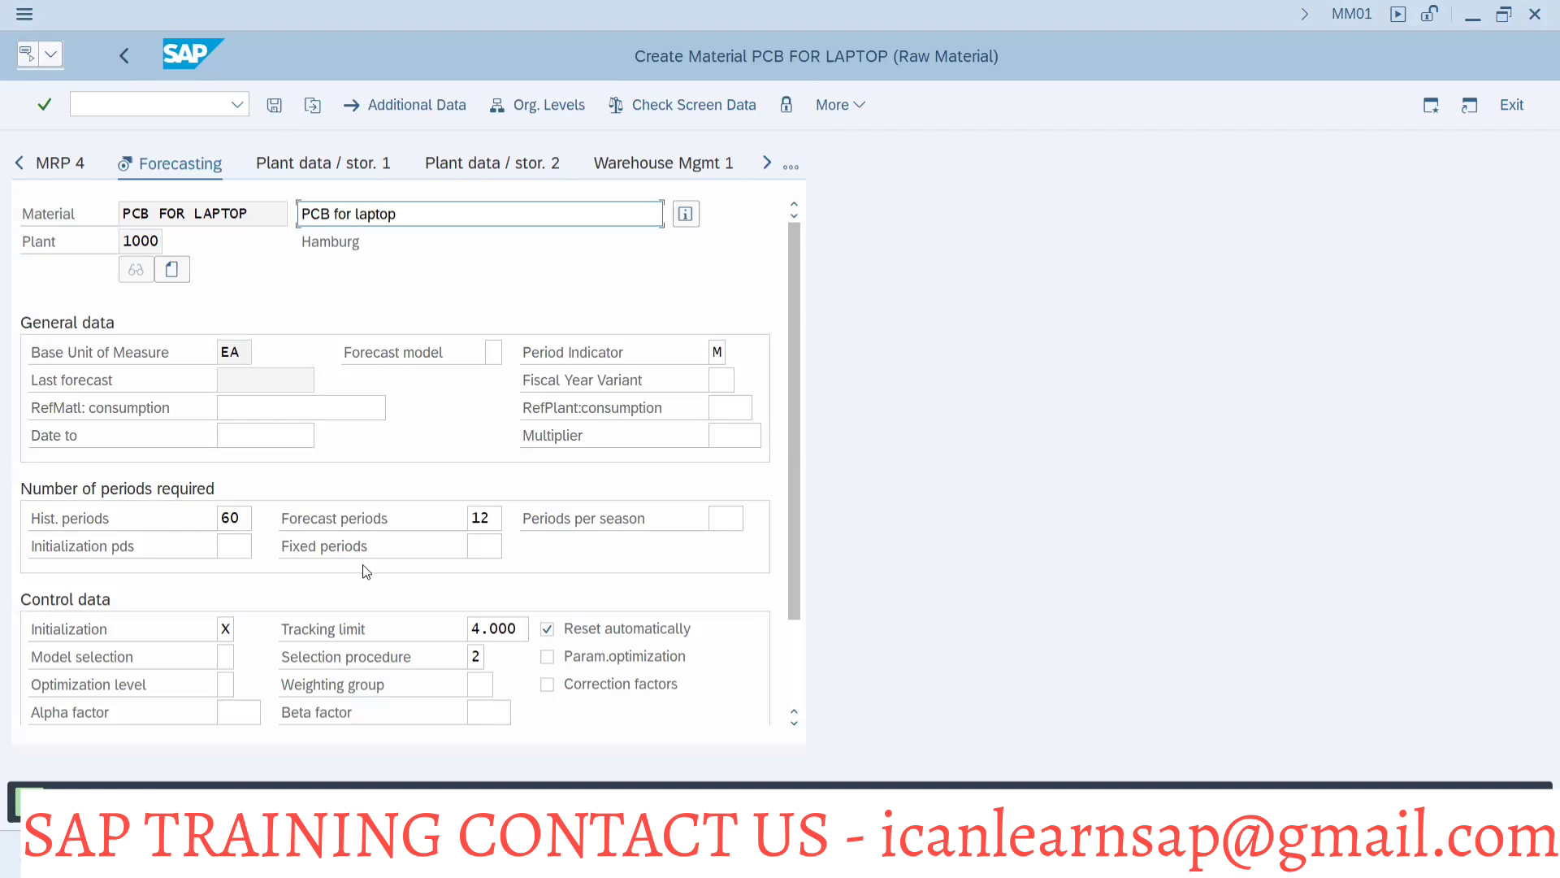
Set forecast model D (constant model) and show the material's Additional Data.
{"action": "left_click", "coordinate": [497, 352]}
{"action": "left_click", "coordinate": [513, 352]}
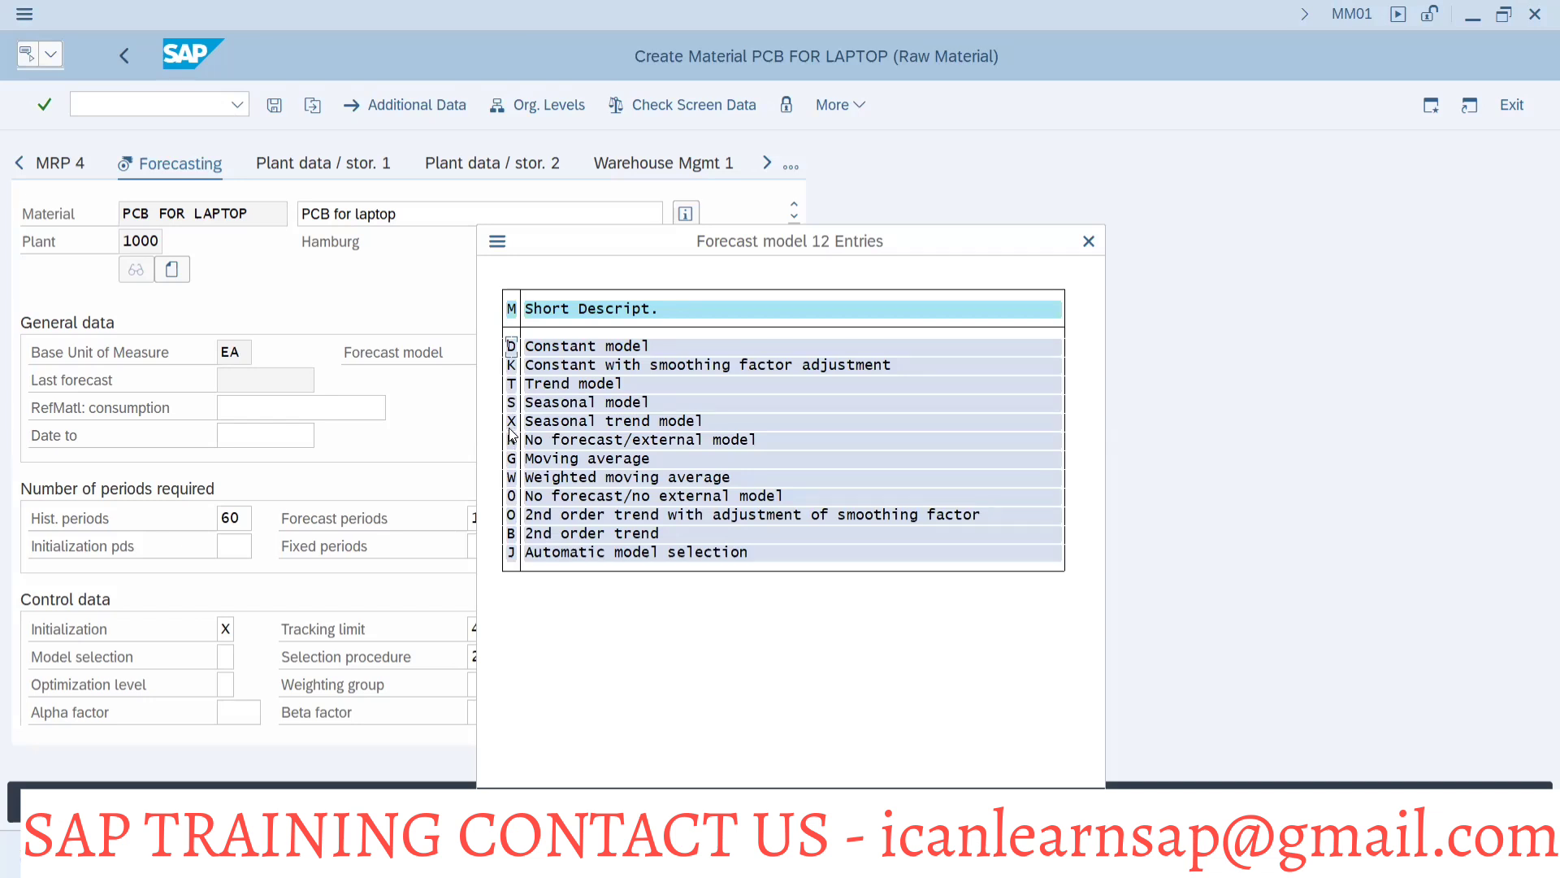
{"action": "left_click", "coordinate": [512, 347]}
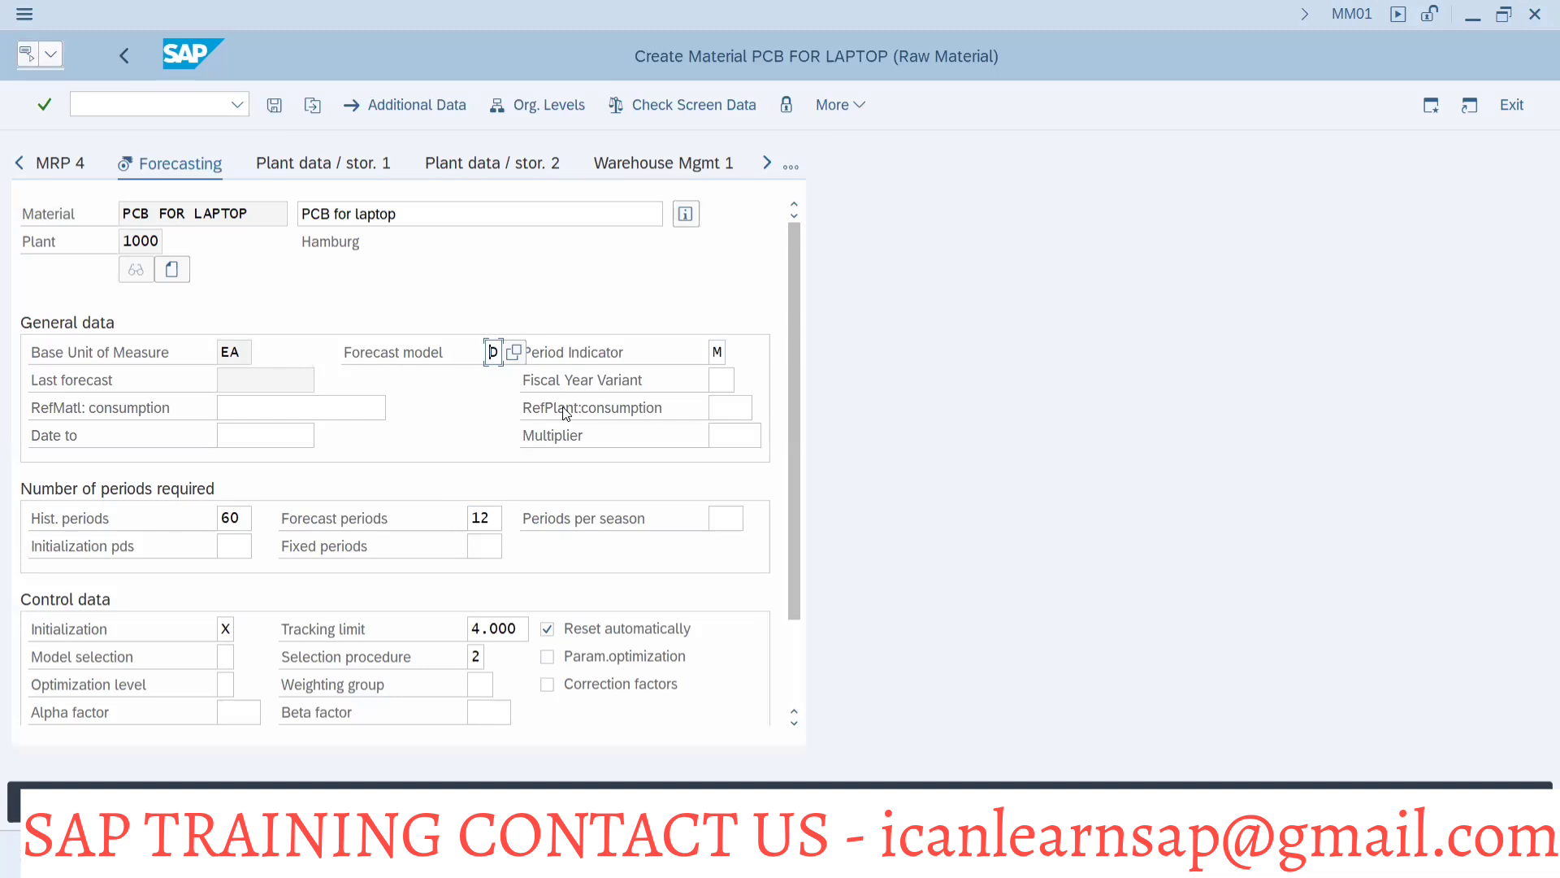
{"action": "left_click", "coordinate": [435, 102]}
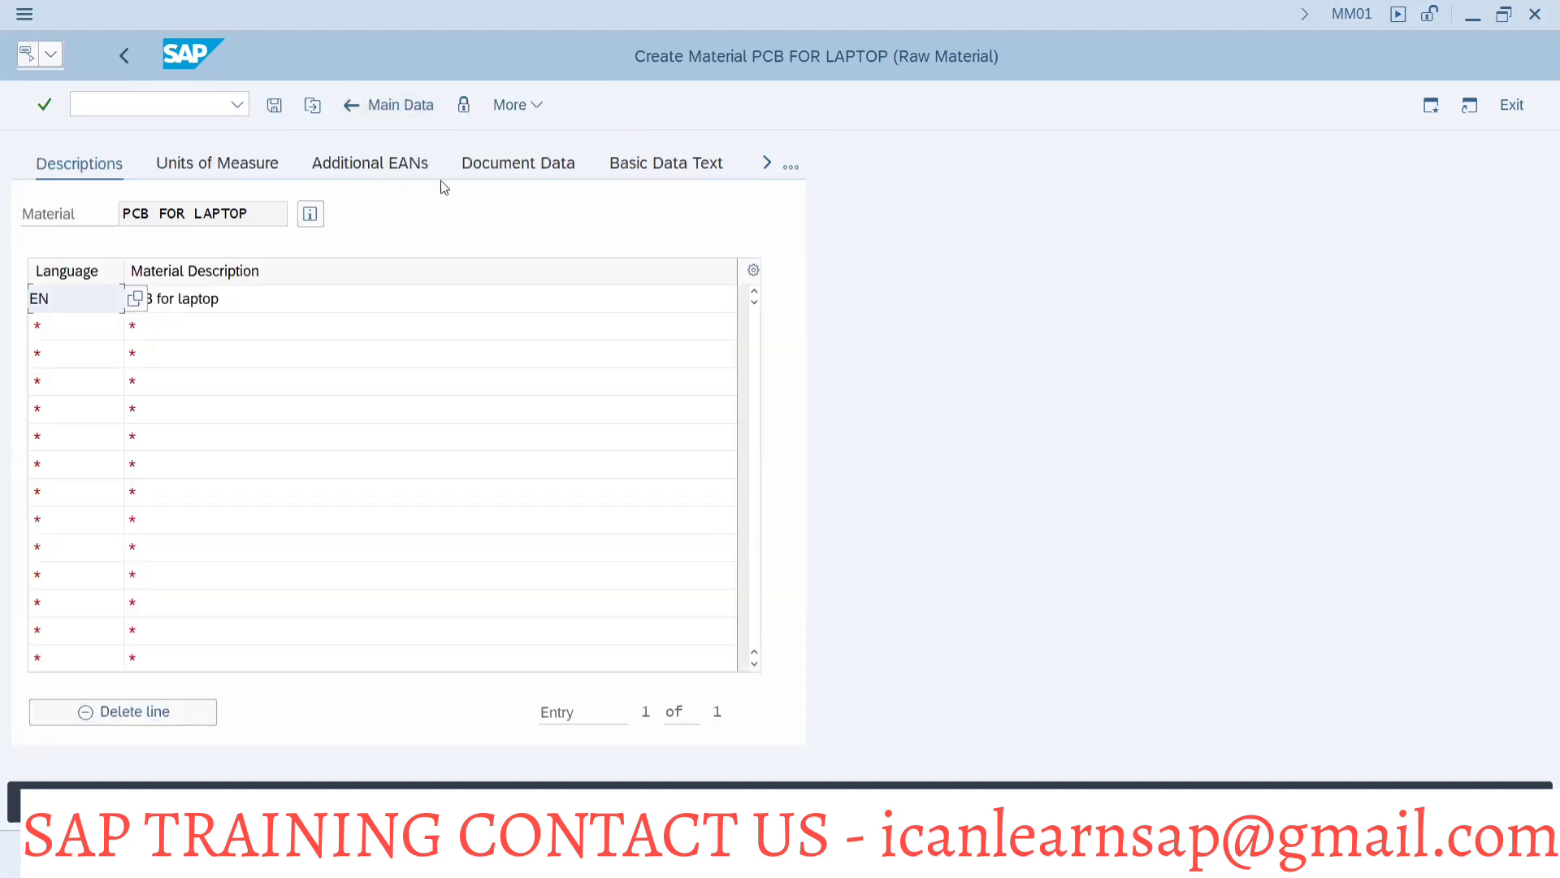
Open the Consumption values and select the 07.2024 unplanned consumption cell.
{"action": "left_click", "coordinate": [768, 163]}
{"action": "left_click", "coordinate": [769, 162]}
{"action": "left_click", "coordinate": [769, 162]}
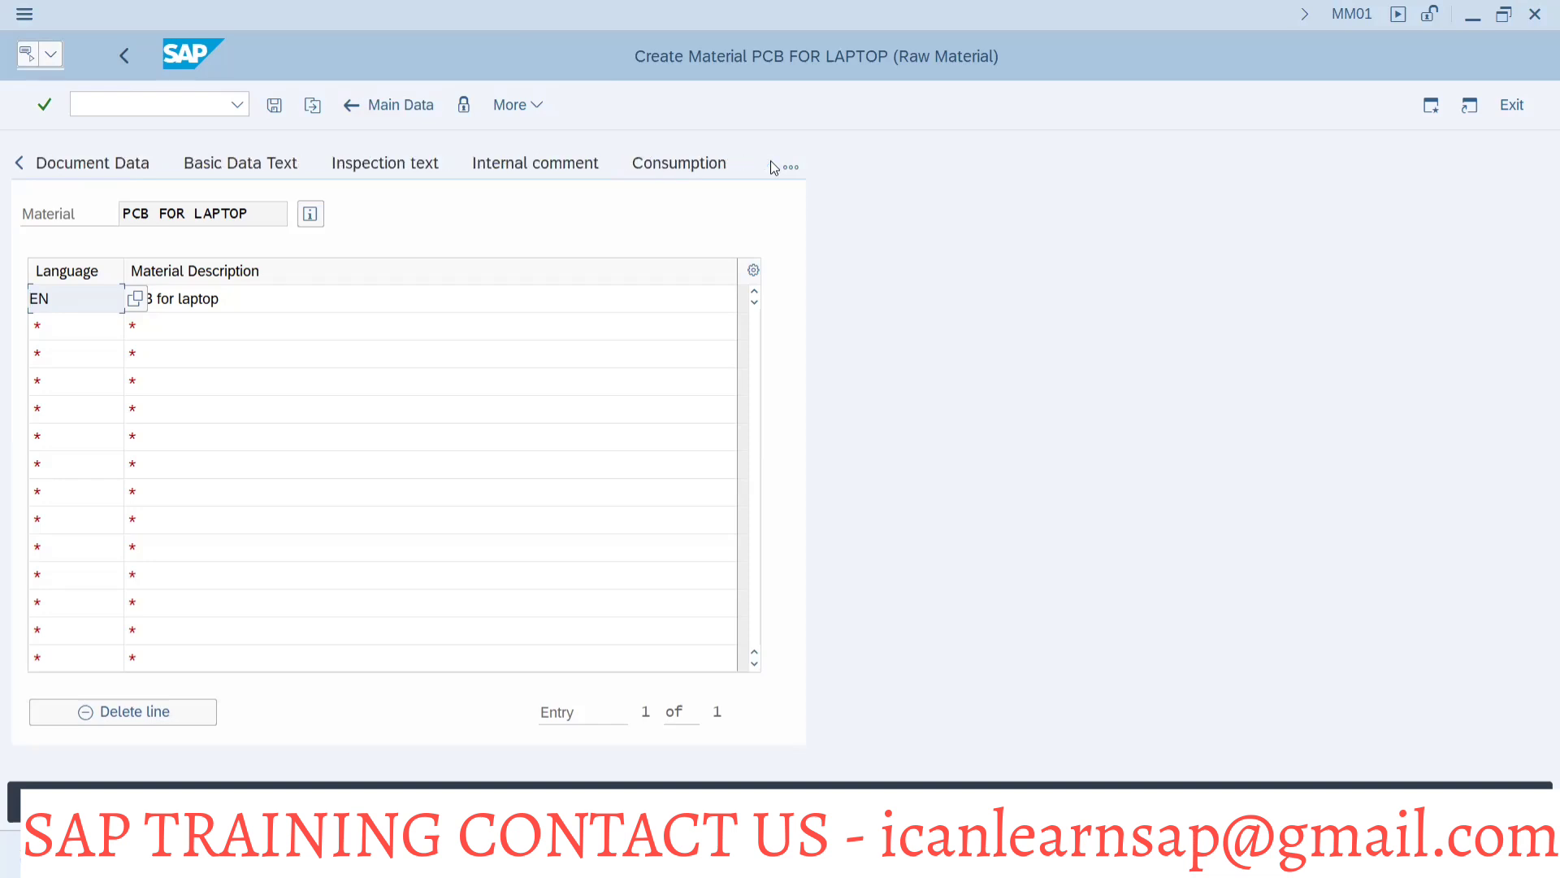
{"action": "left_click", "coordinate": [707, 164]}
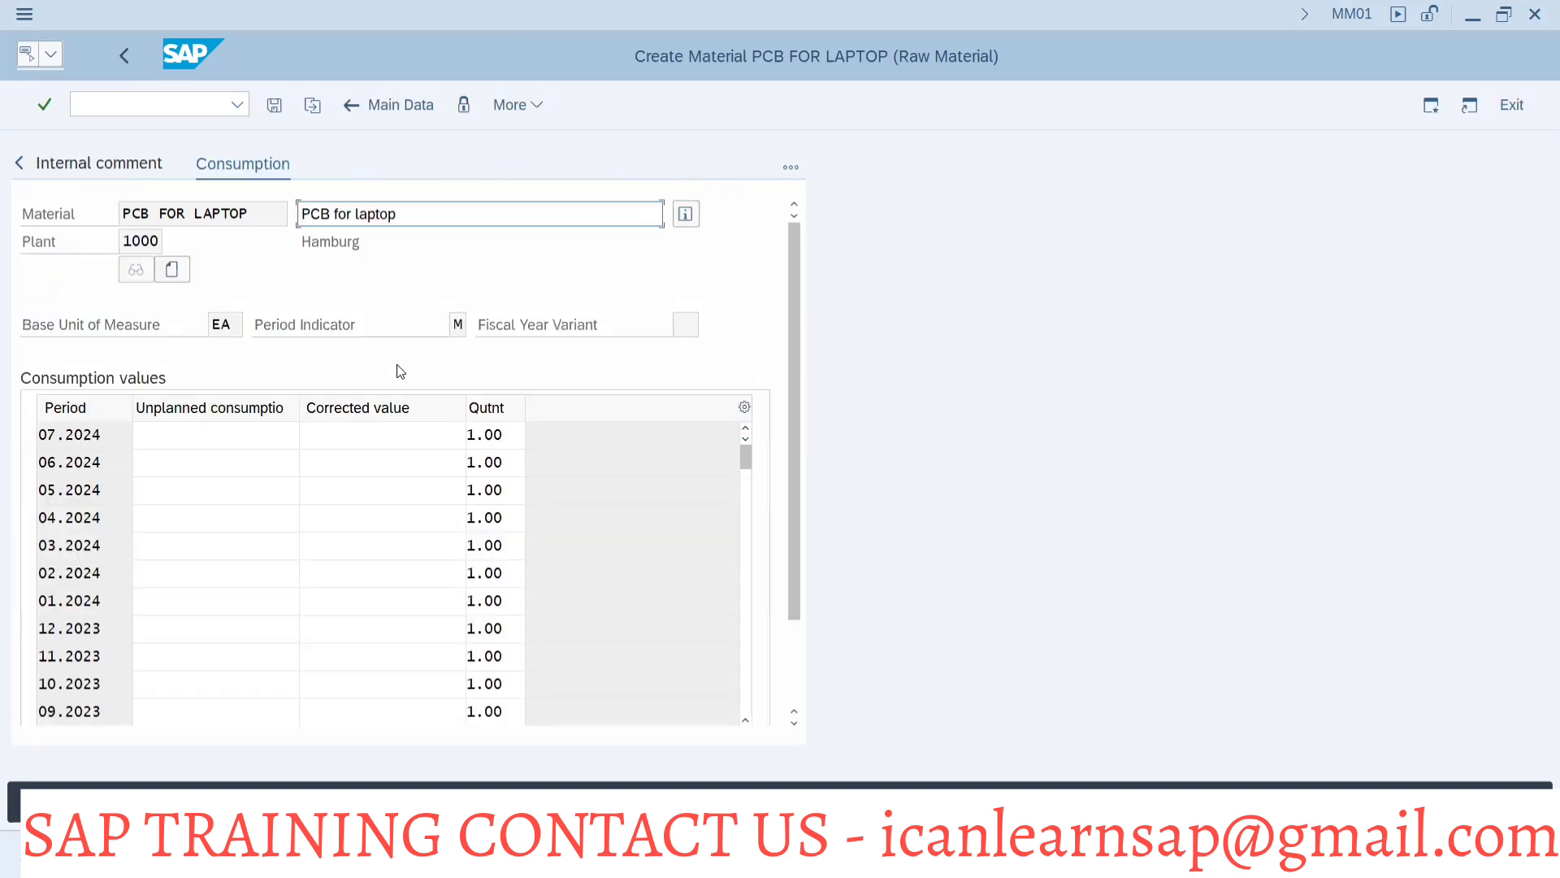
{"action": "left_click", "coordinate": [268, 433]}
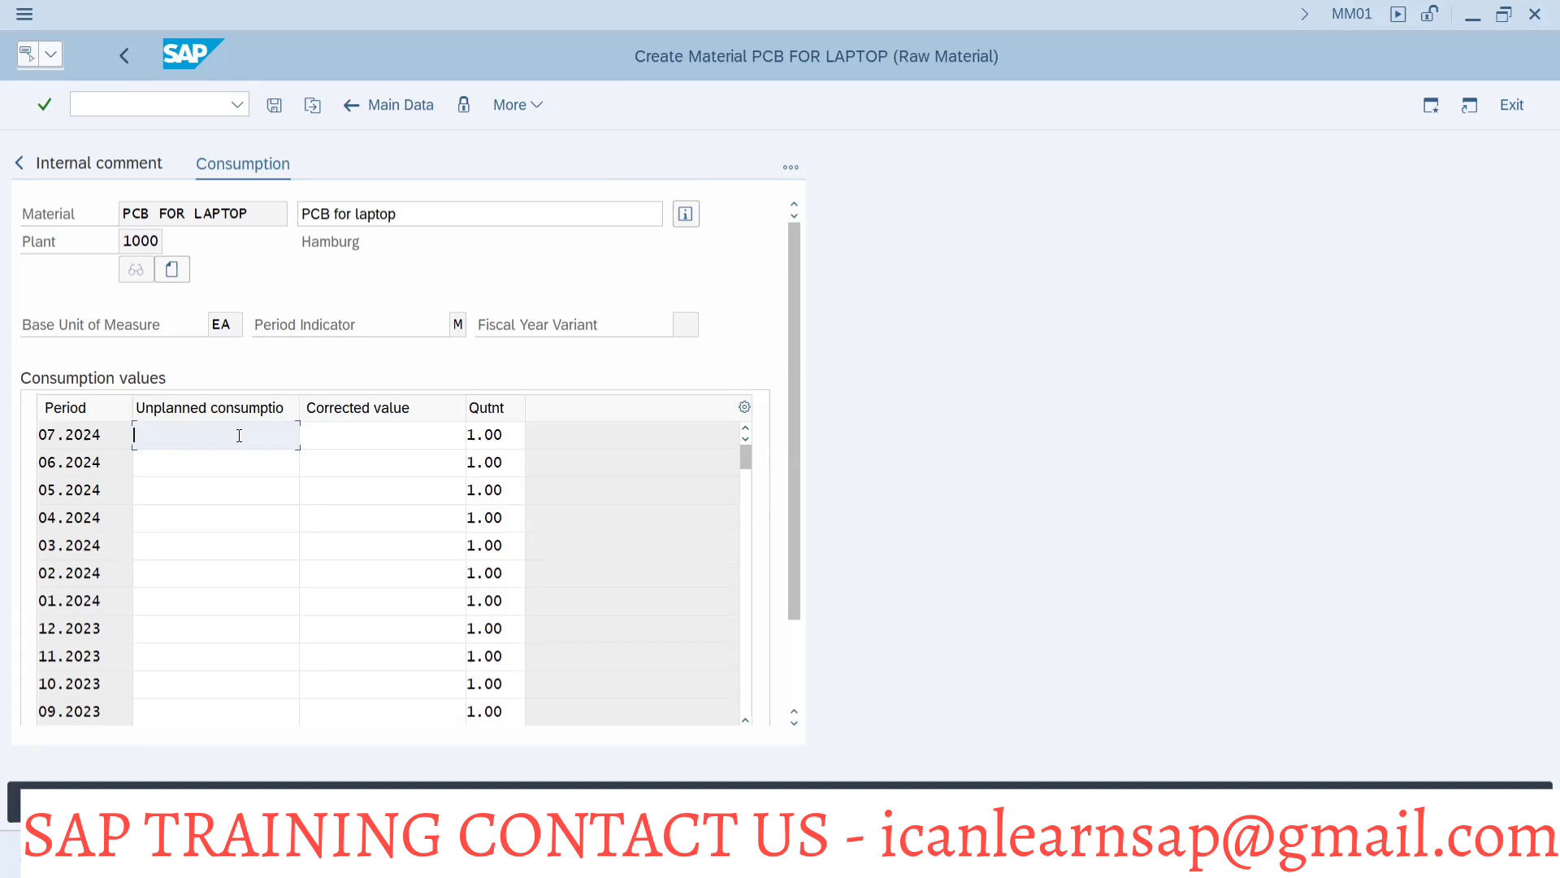
{"action": "key", "text": "alt+Tab"}
{"action": "key", "text": "alt+Tab"}
{"action": "key", "text": "alt+Tab"}
{"action": "key", "text": "alt+Tab"}
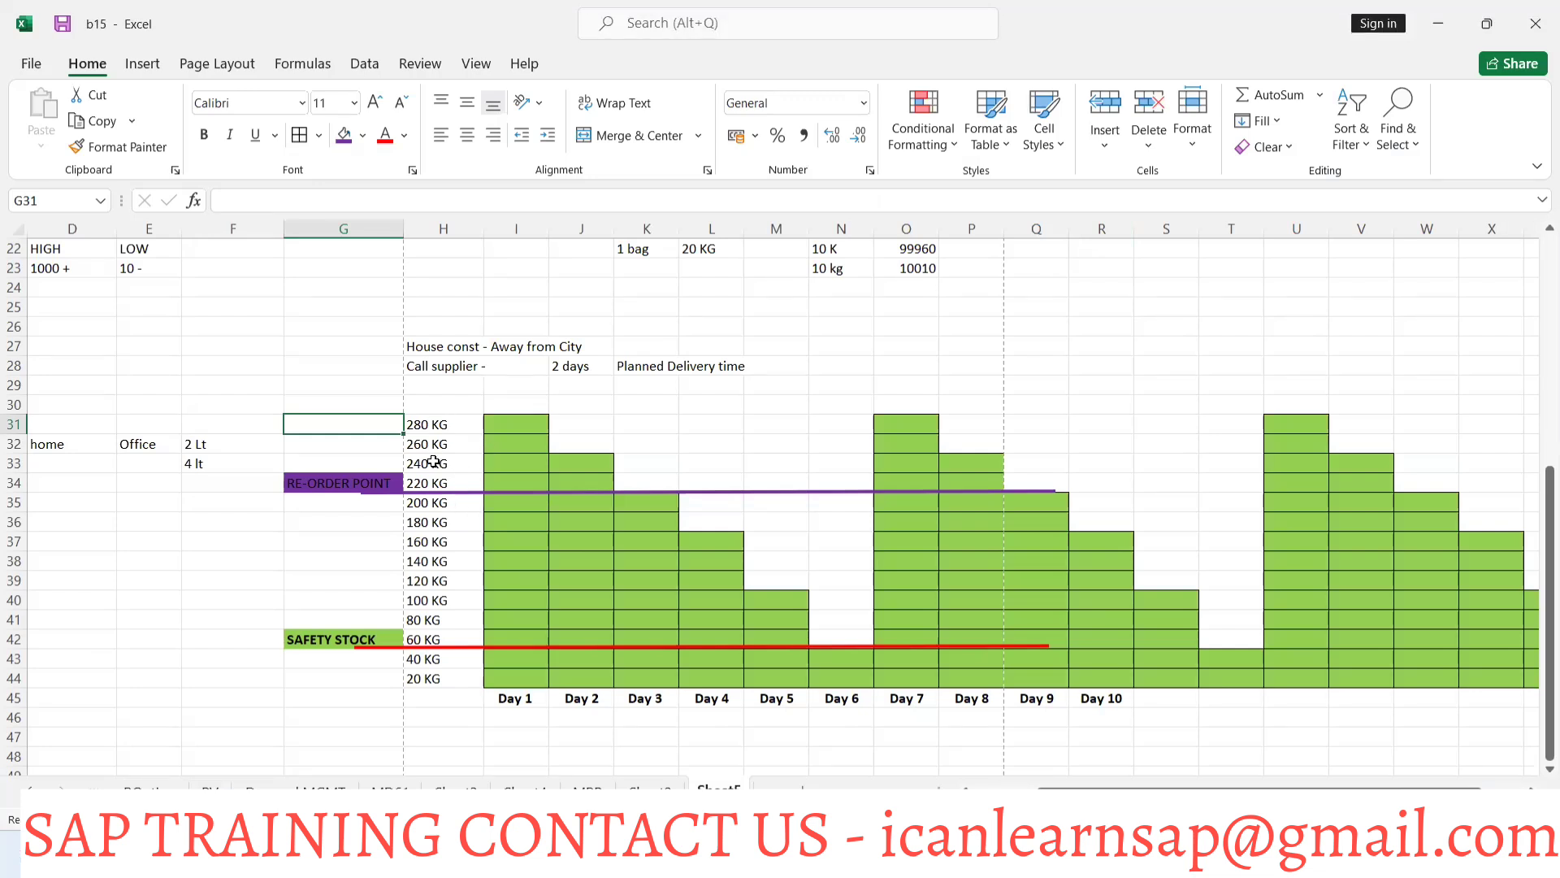
Back in SAP, enter 260 as the 07.2024 unplanned consumption.
{"action": "key", "text": "alt+Tab"}
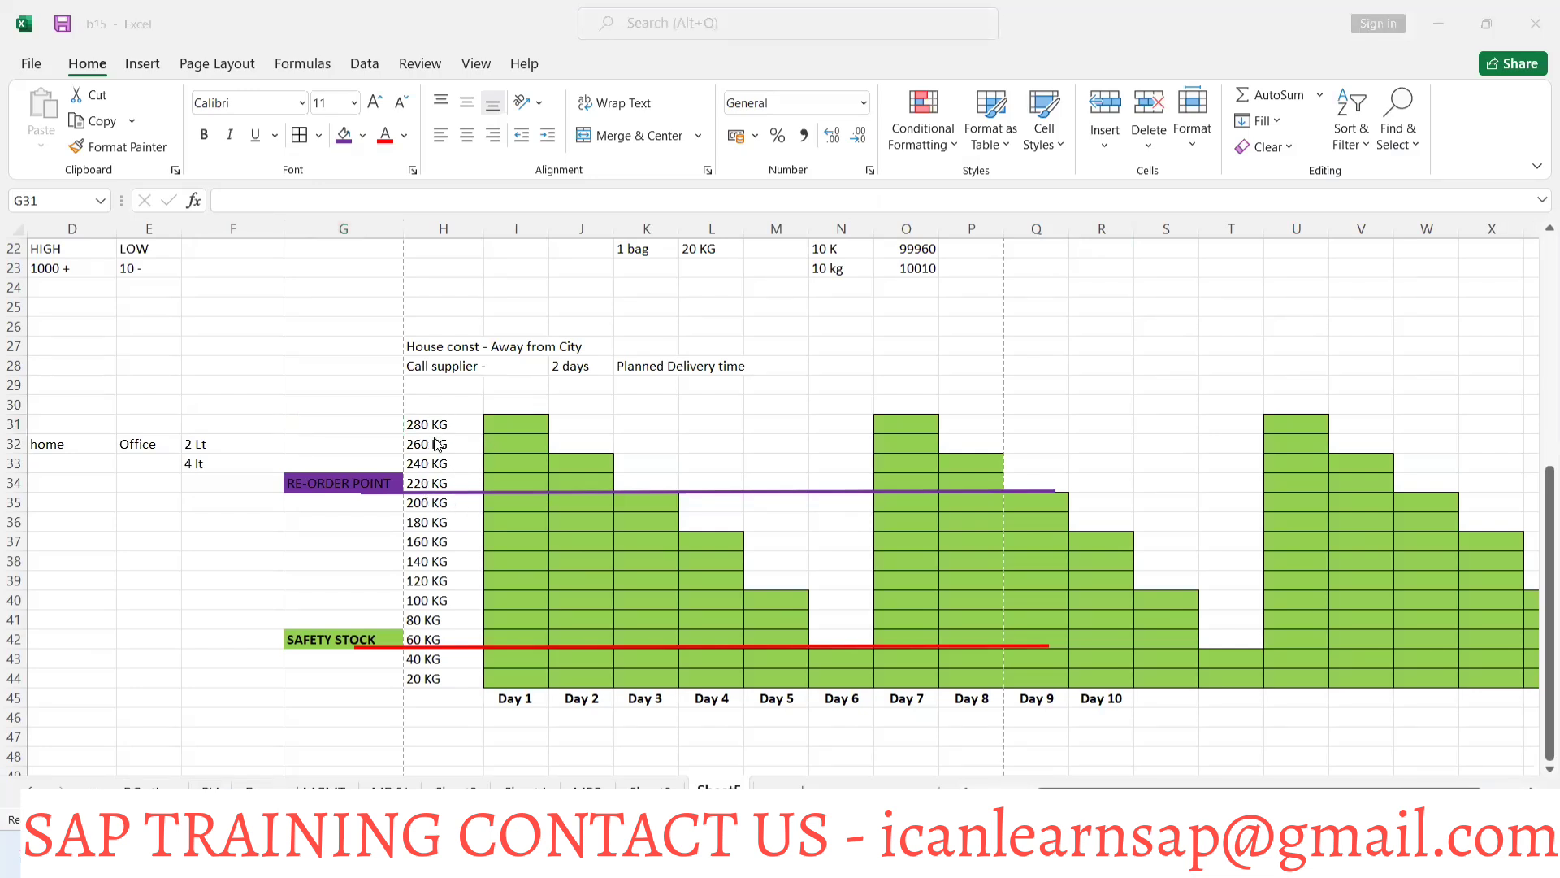
{"action": "type", "text": "260"}
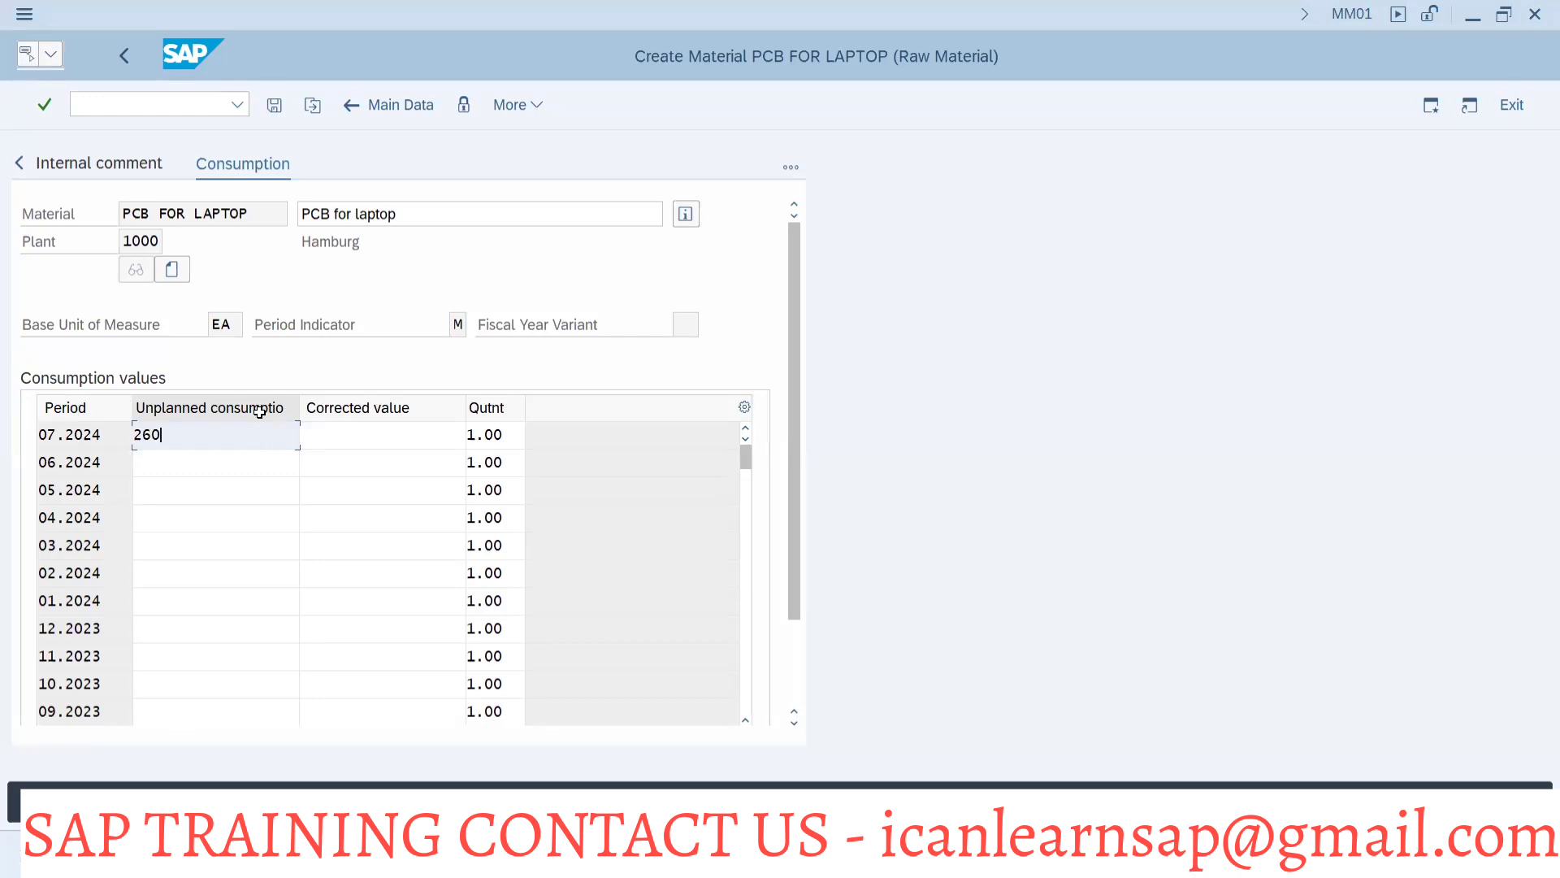
Move to the 06.2024 cell and bring Excel workbook b15 to the front.
{"action": "left_click", "coordinate": [260, 458]}
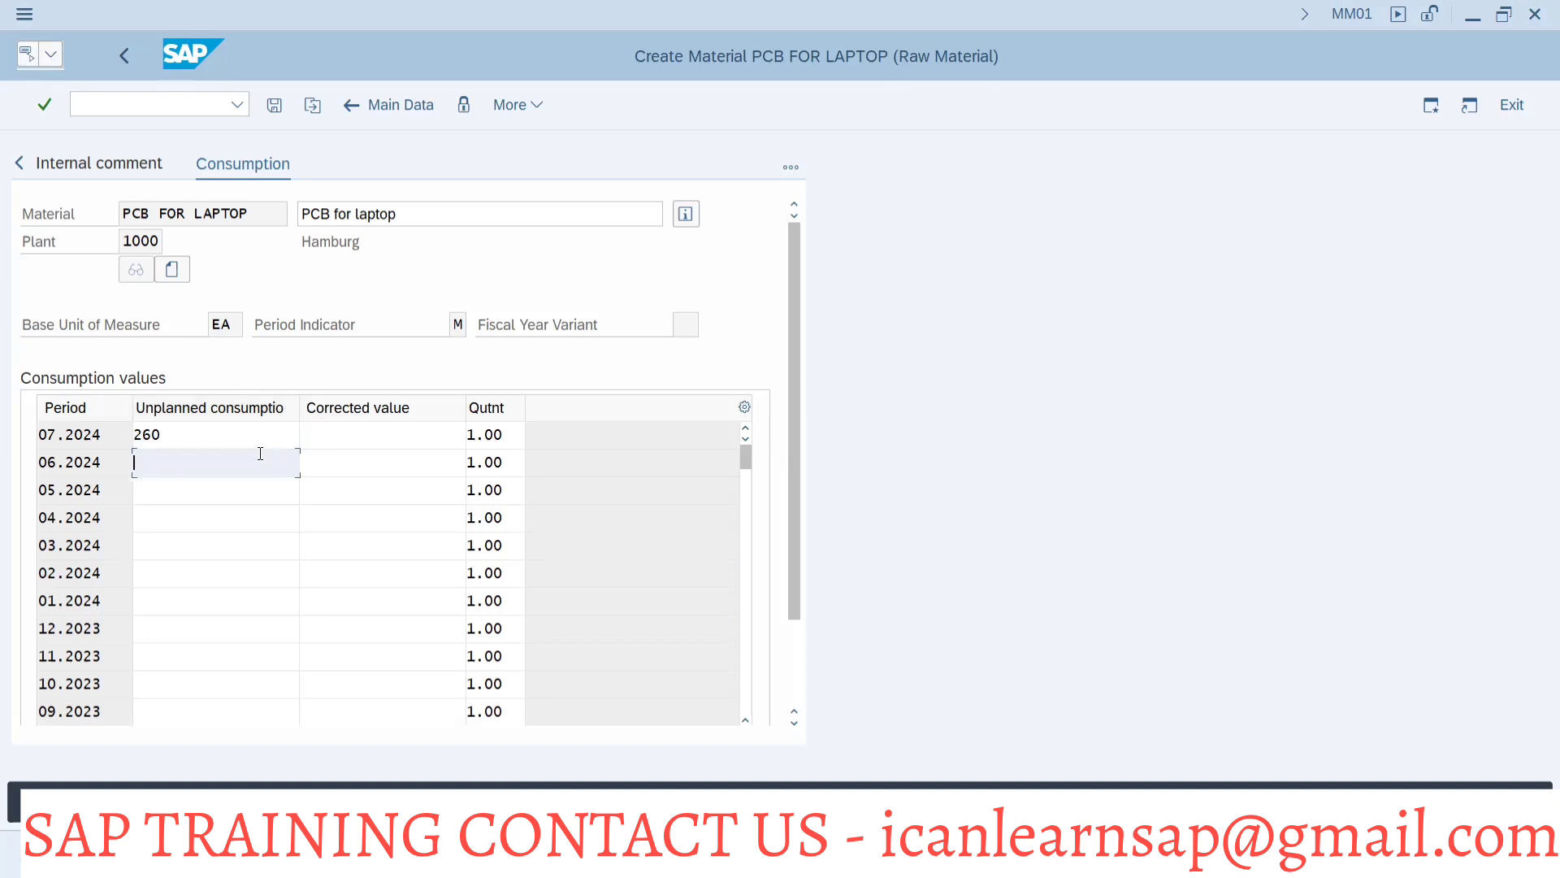
{"action": "key", "text": "alt+Tab"}
{"action": "left_click", "coordinate": [340, 422]}
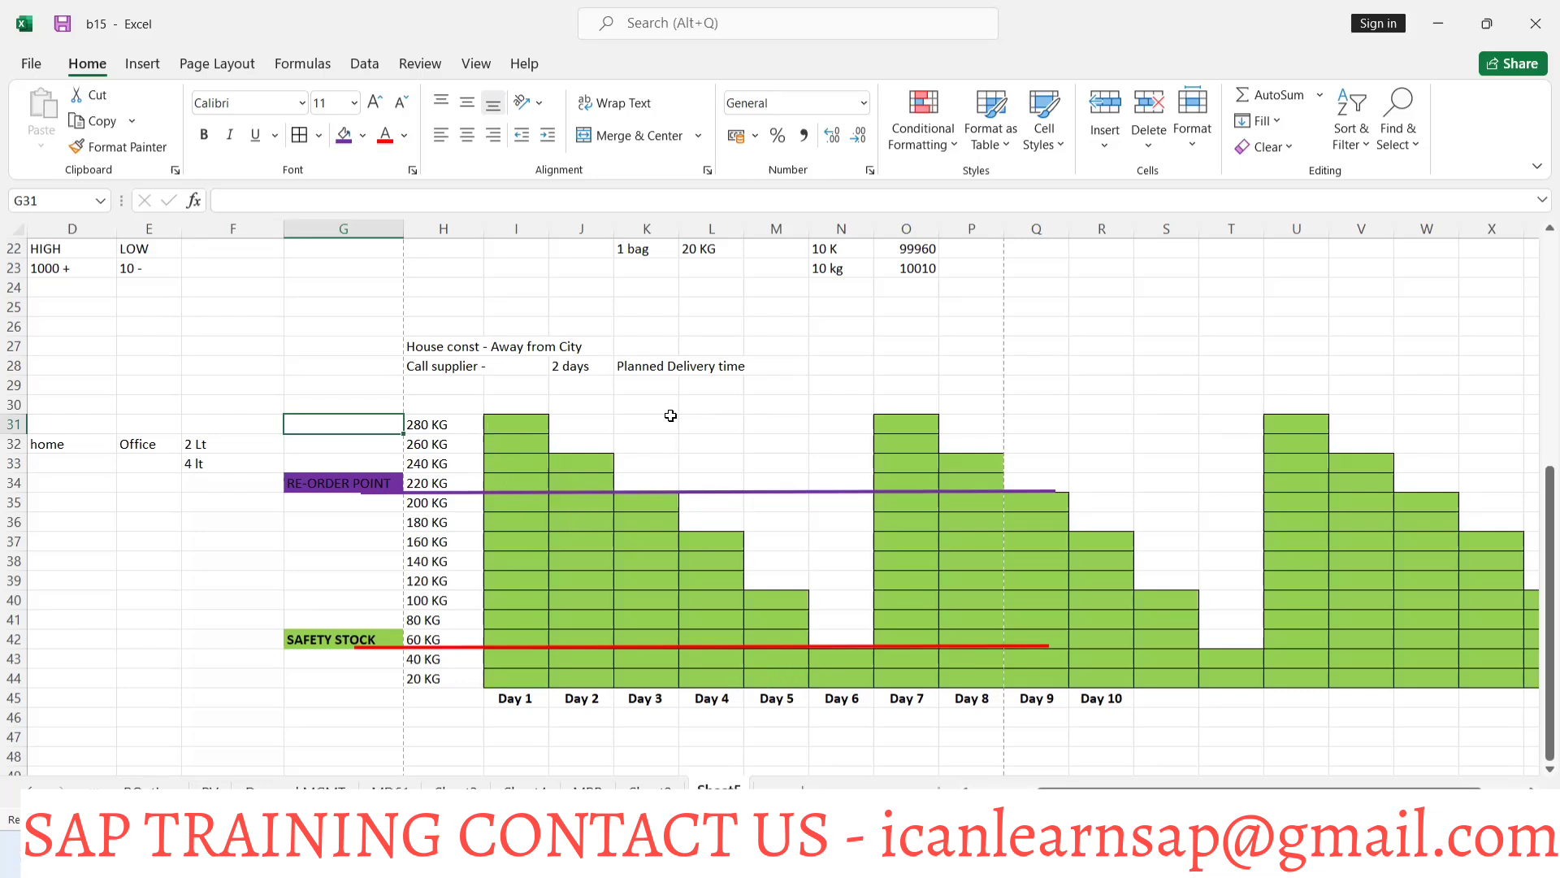
Calculate =280*5 in Excel cell Q25, giving 1400.
{"action": "left_click", "coordinate": [1061, 305]}
{"action": "type", "text": "="}
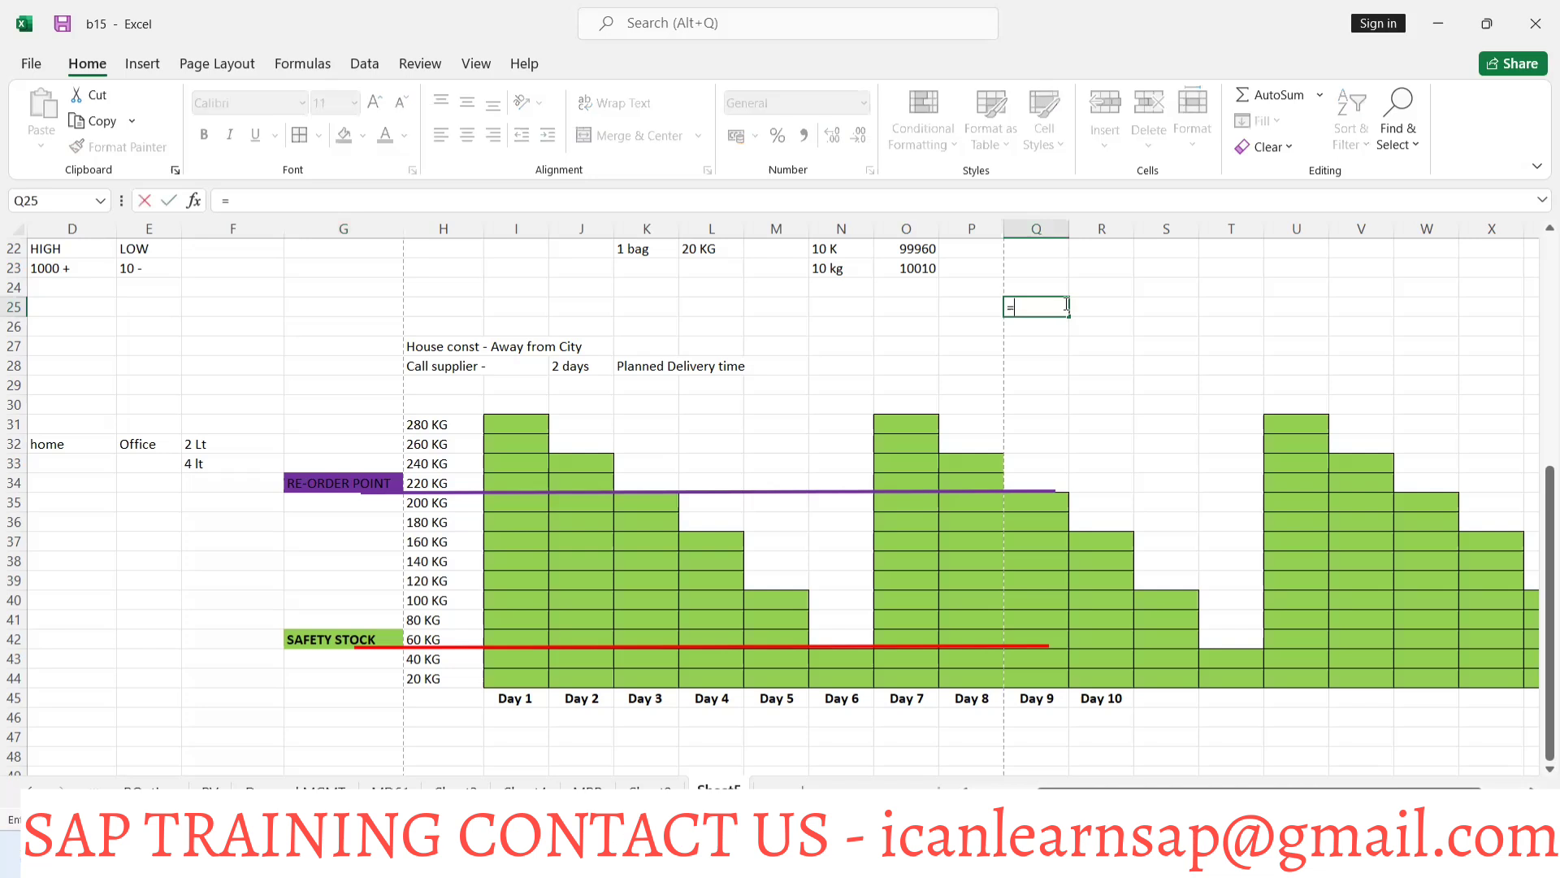
{"action": "type", "text": "2"}
{"action": "type", "text": "80*5"}
{"action": "key", "text": "Return"}
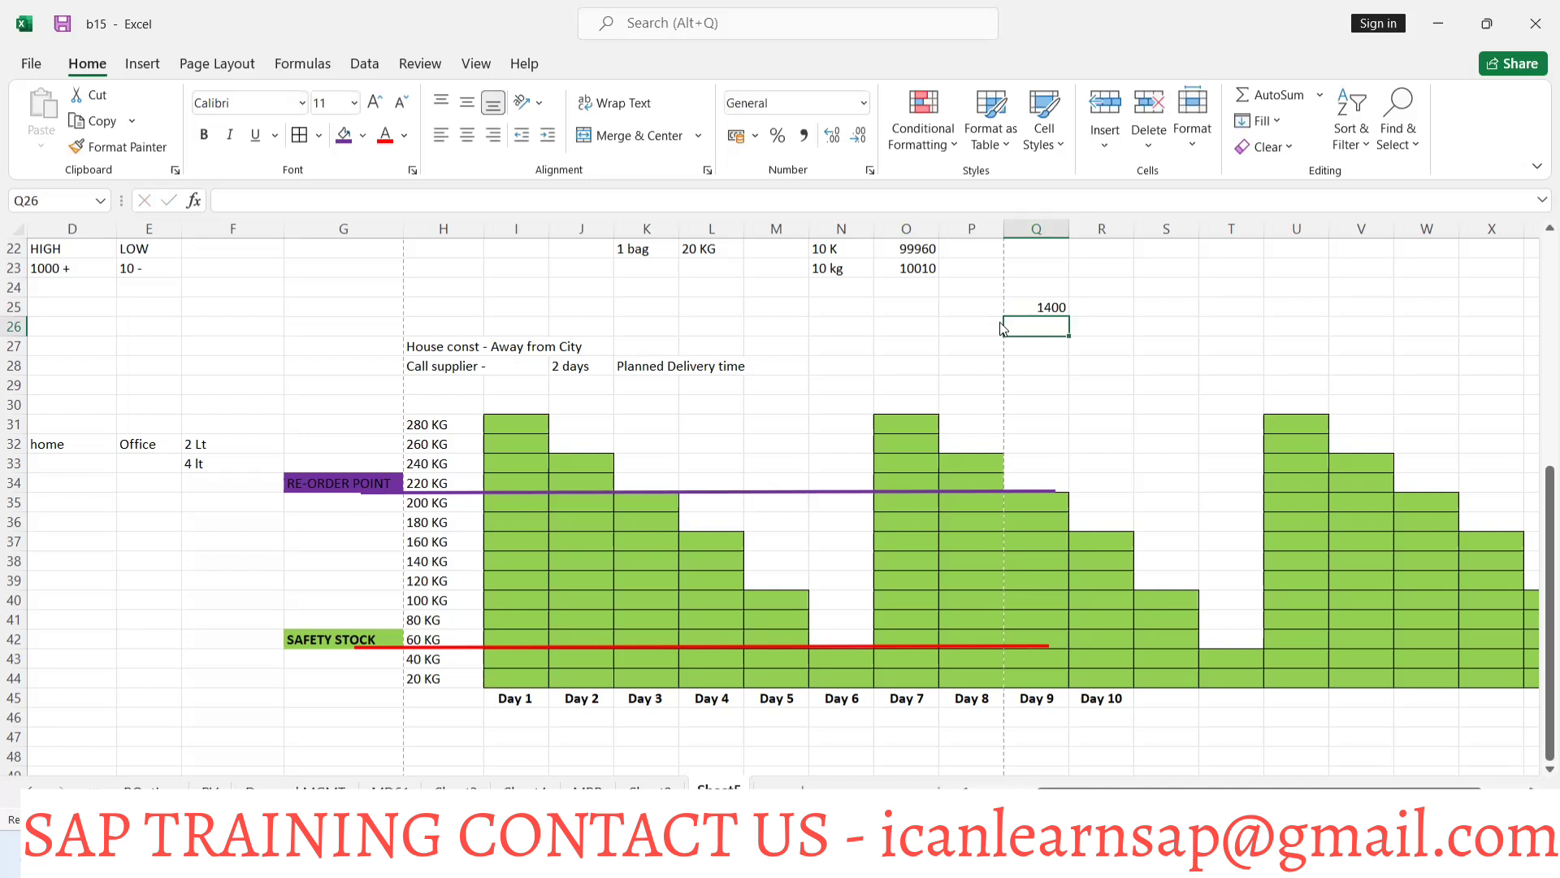
Replace the 07.2024 unplanned consumption in SAP with 1400.
{"action": "key", "text": "alt+Tab"}
{"action": "left_click", "coordinate": [259, 435]}
{"action": "key", "text": "BackSpace"}
{"action": "key", "text": "BackSpace"}
{"action": "key", "text": "BackSpace"}
{"action": "type", "text": "1400"}
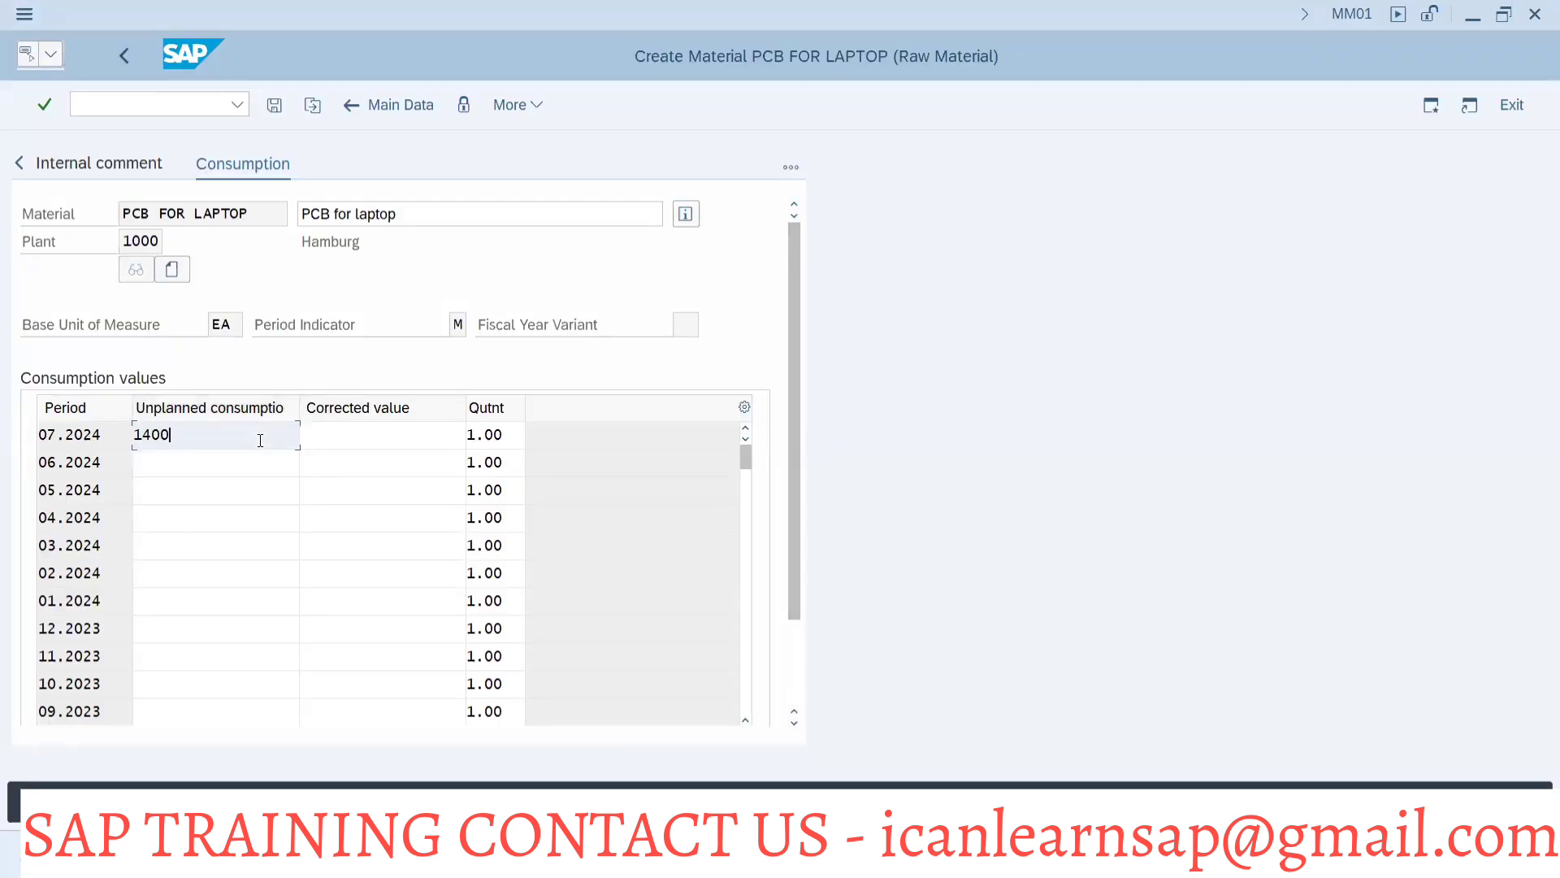
Enter unplanned consumption 1300, 1345, 1350, 1380, 1400 for 06.2024 through 02.2024.
{"action": "left_click", "coordinate": [286, 458]}
{"action": "type", "text": "1300"}
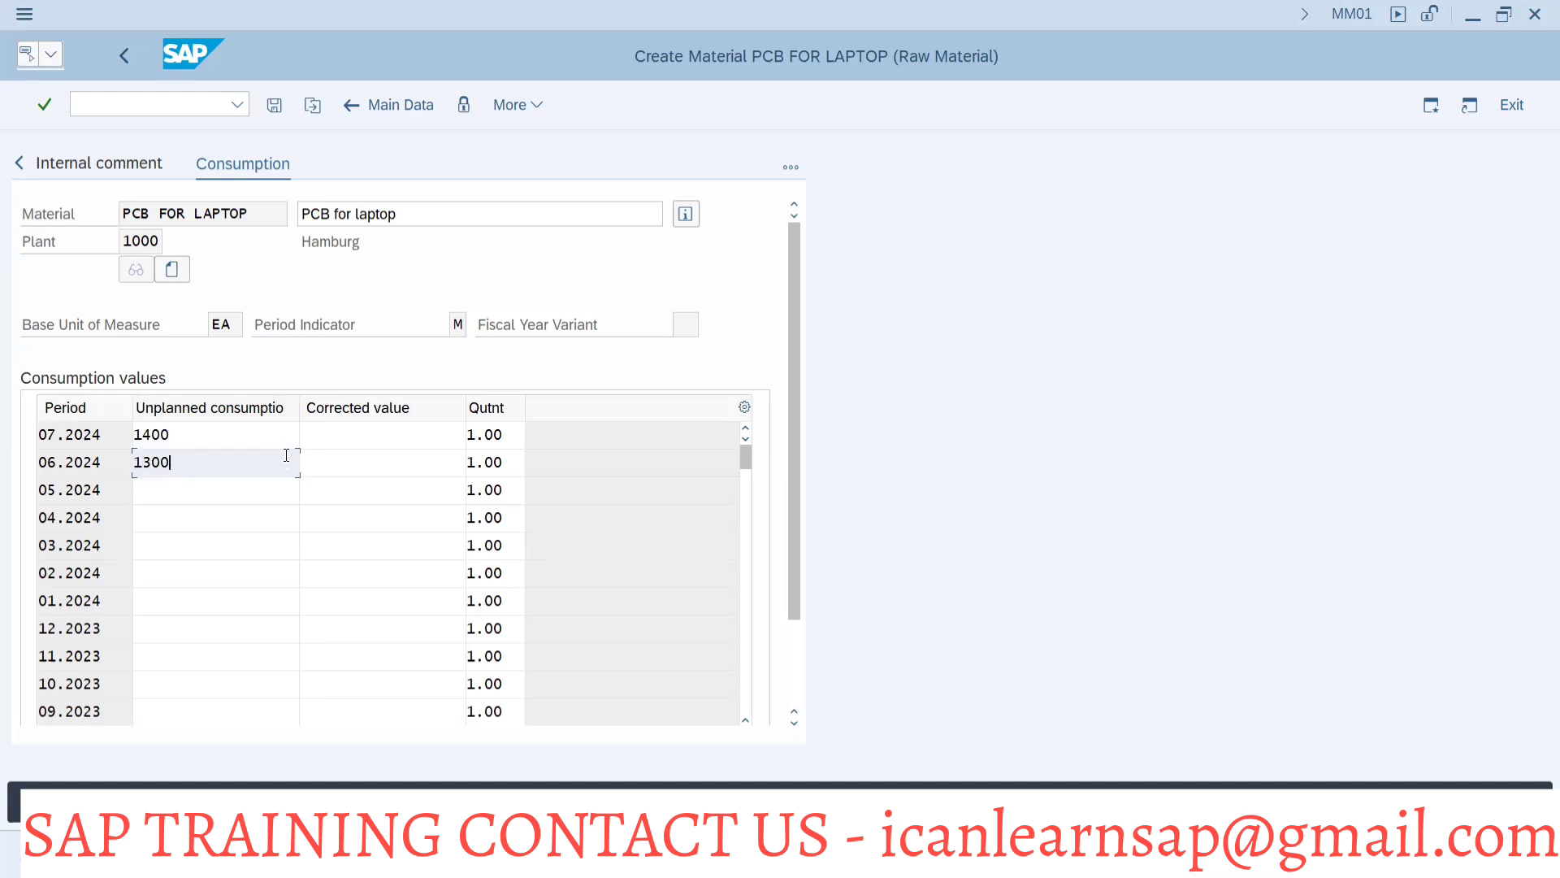
{"action": "left_click", "coordinate": [262, 489]}
{"action": "type", "text": "1345"}
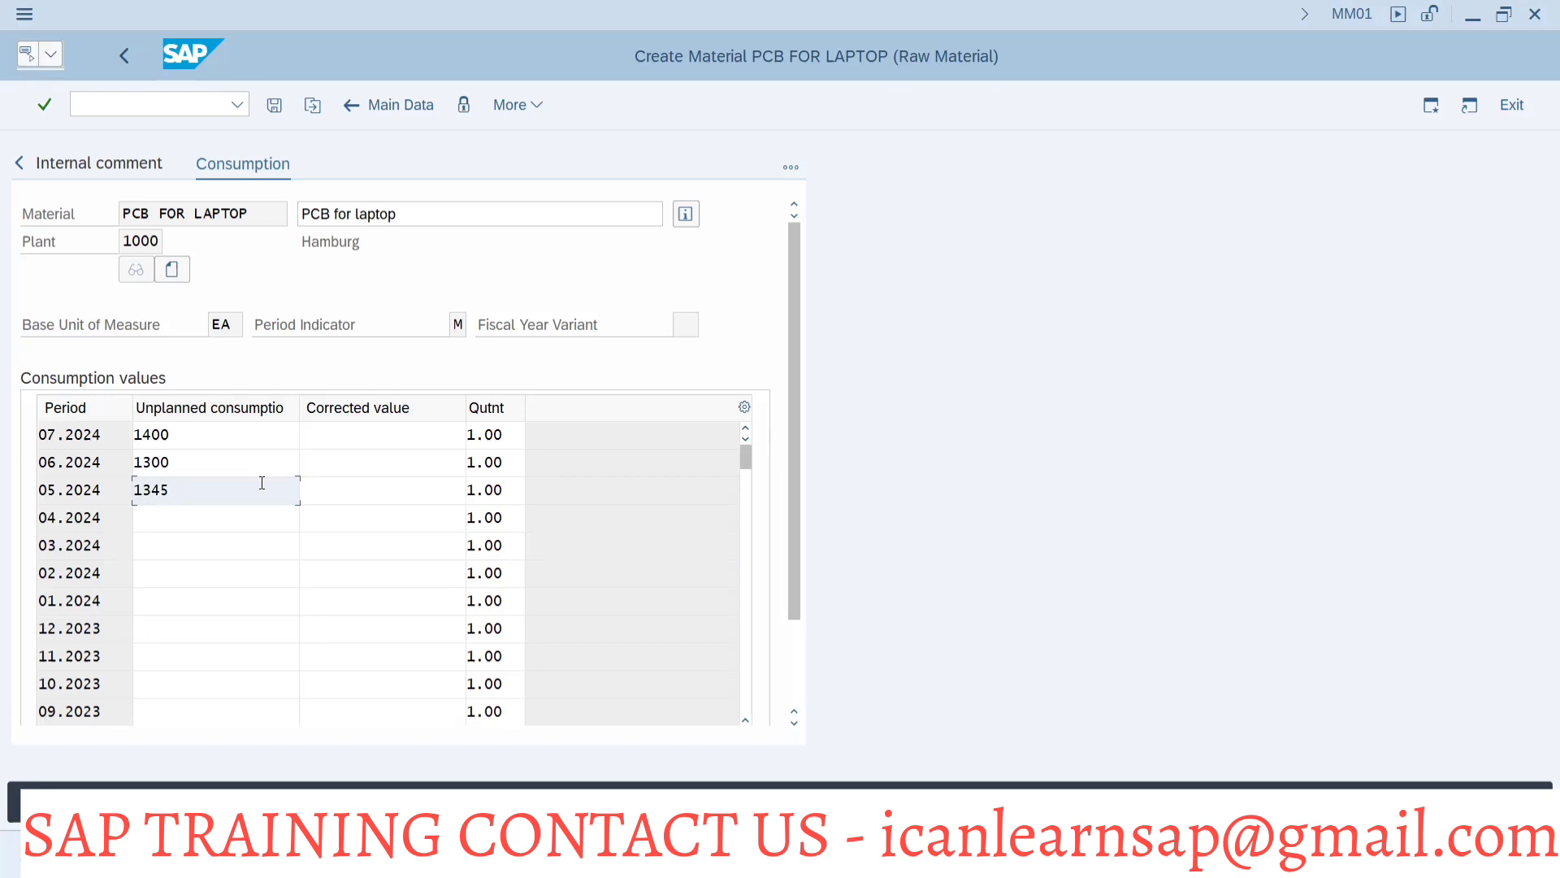
{"action": "left_click", "coordinate": [202, 514]}
{"action": "type", "text": "1"}
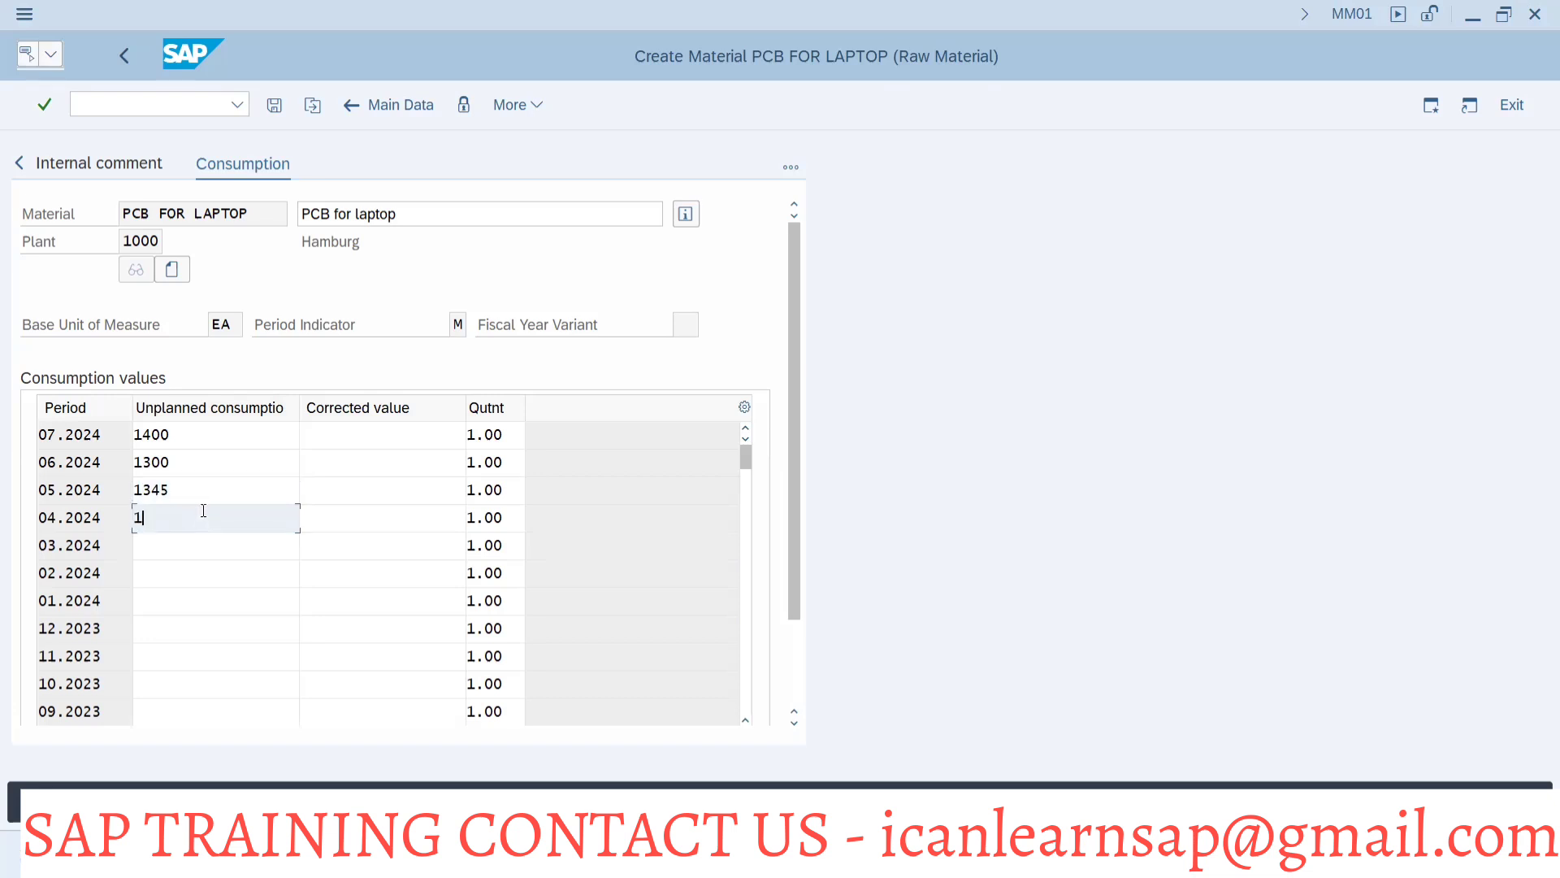
{"action": "type", "text": "350"}
{"action": "left_click", "coordinate": [219, 544]}
{"action": "type", "text": "13"}
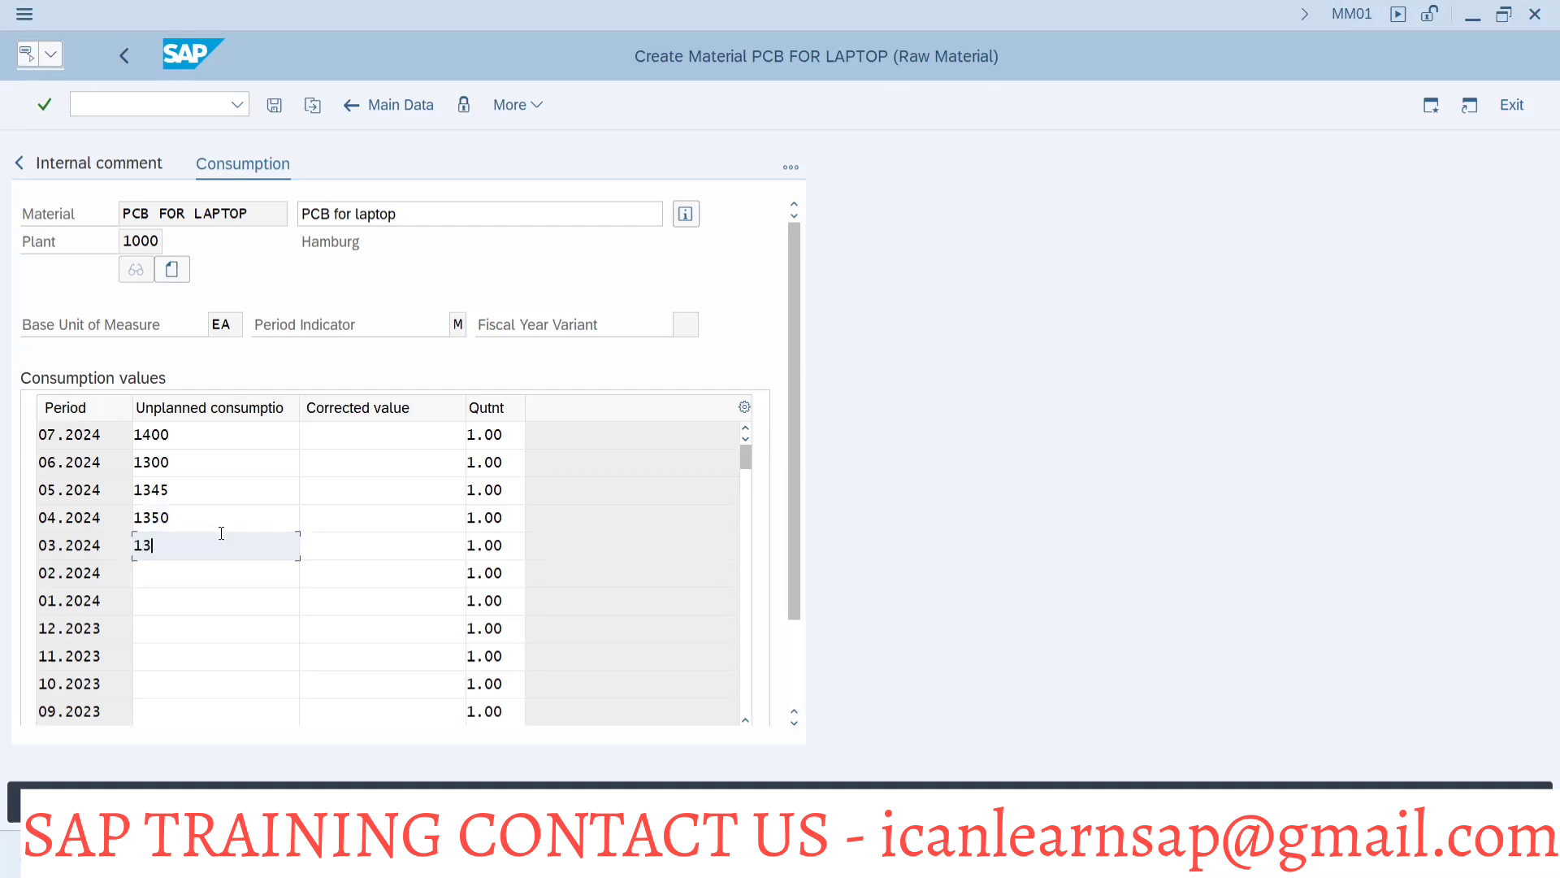
{"action": "type", "text": "80"}
{"action": "left_click", "coordinate": [228, 580]}
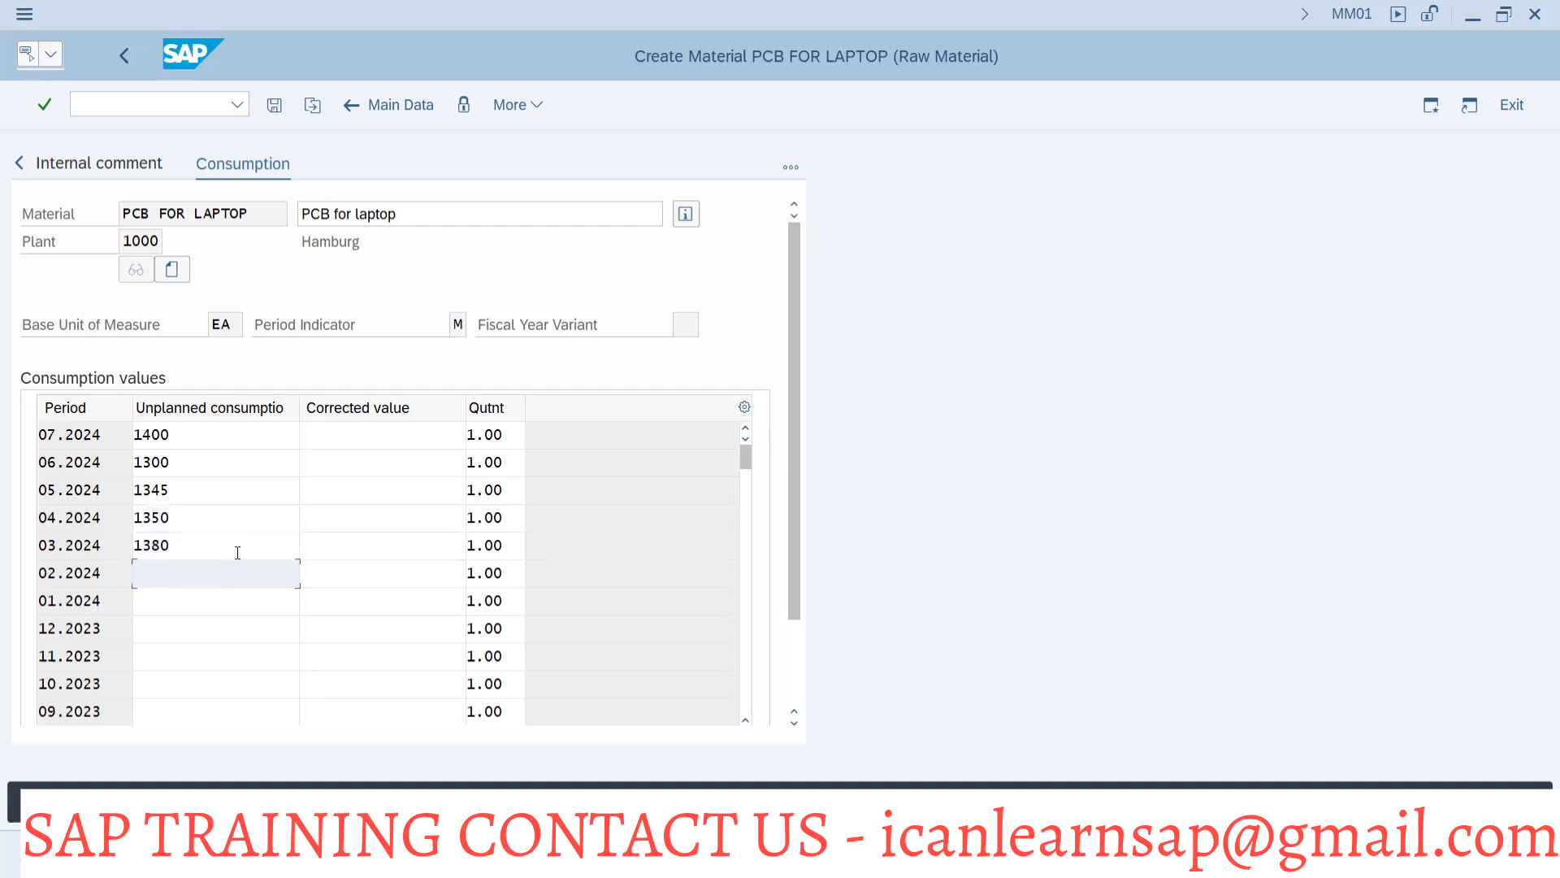
{"action": "type", "text": "1400"}
Enter 1340, 1380, 1380, 1380, 1380 for 01.2024 back to 09.2023, then save the material.
{"action": "left_click", "coordinate": [237, 594]}
{"action": "type", "text": "1"}
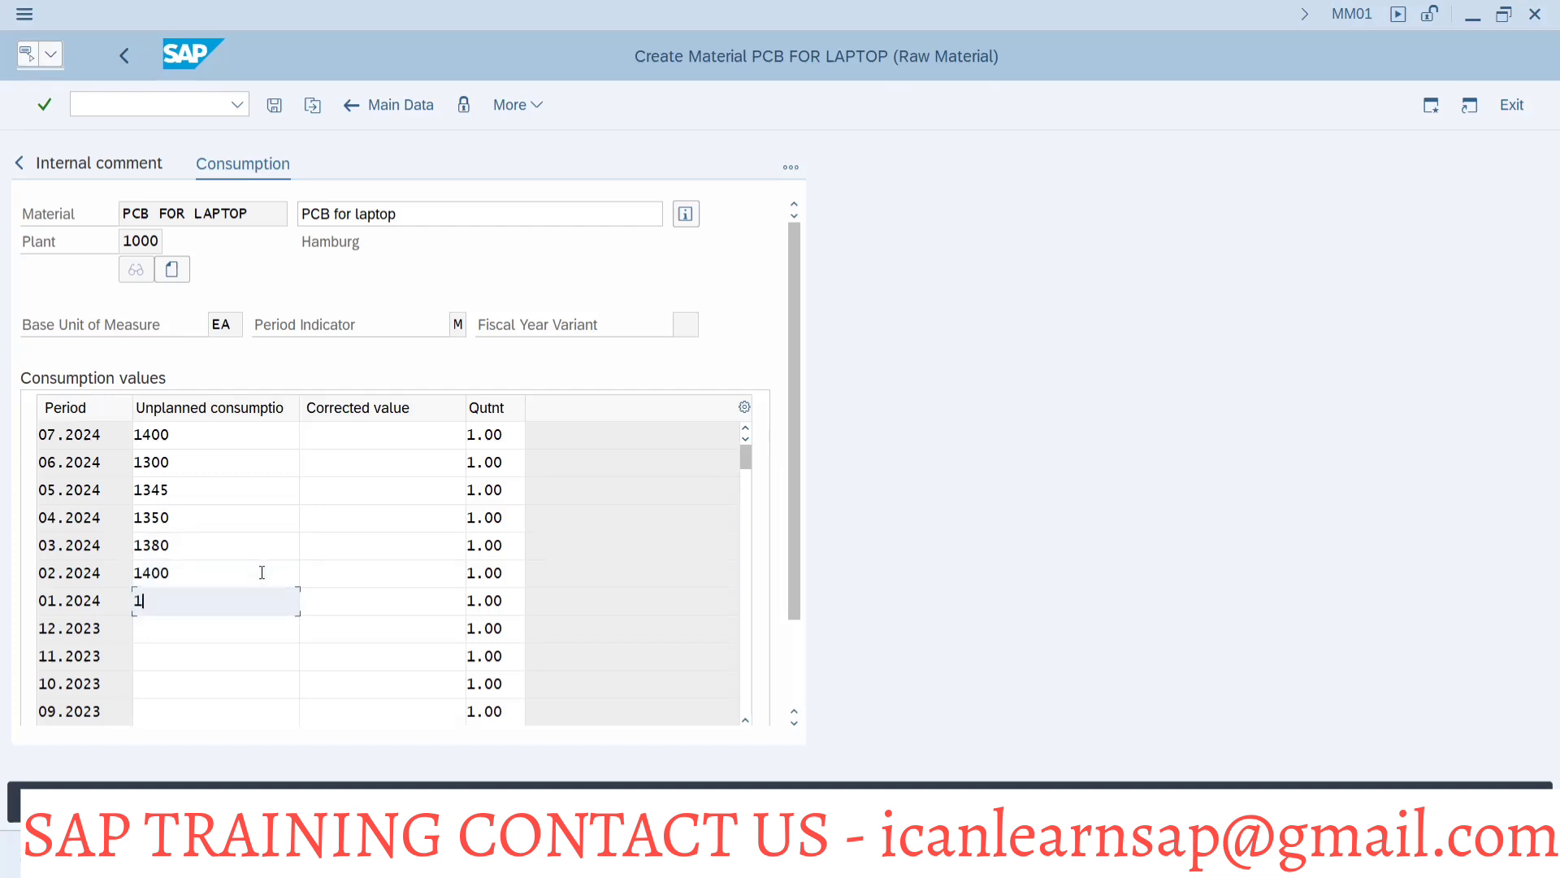
{"action": "type", "text": "340"}
{"action": "left_click", "coordinate": [179, 631]}
{"action": "type", "text": "1"}
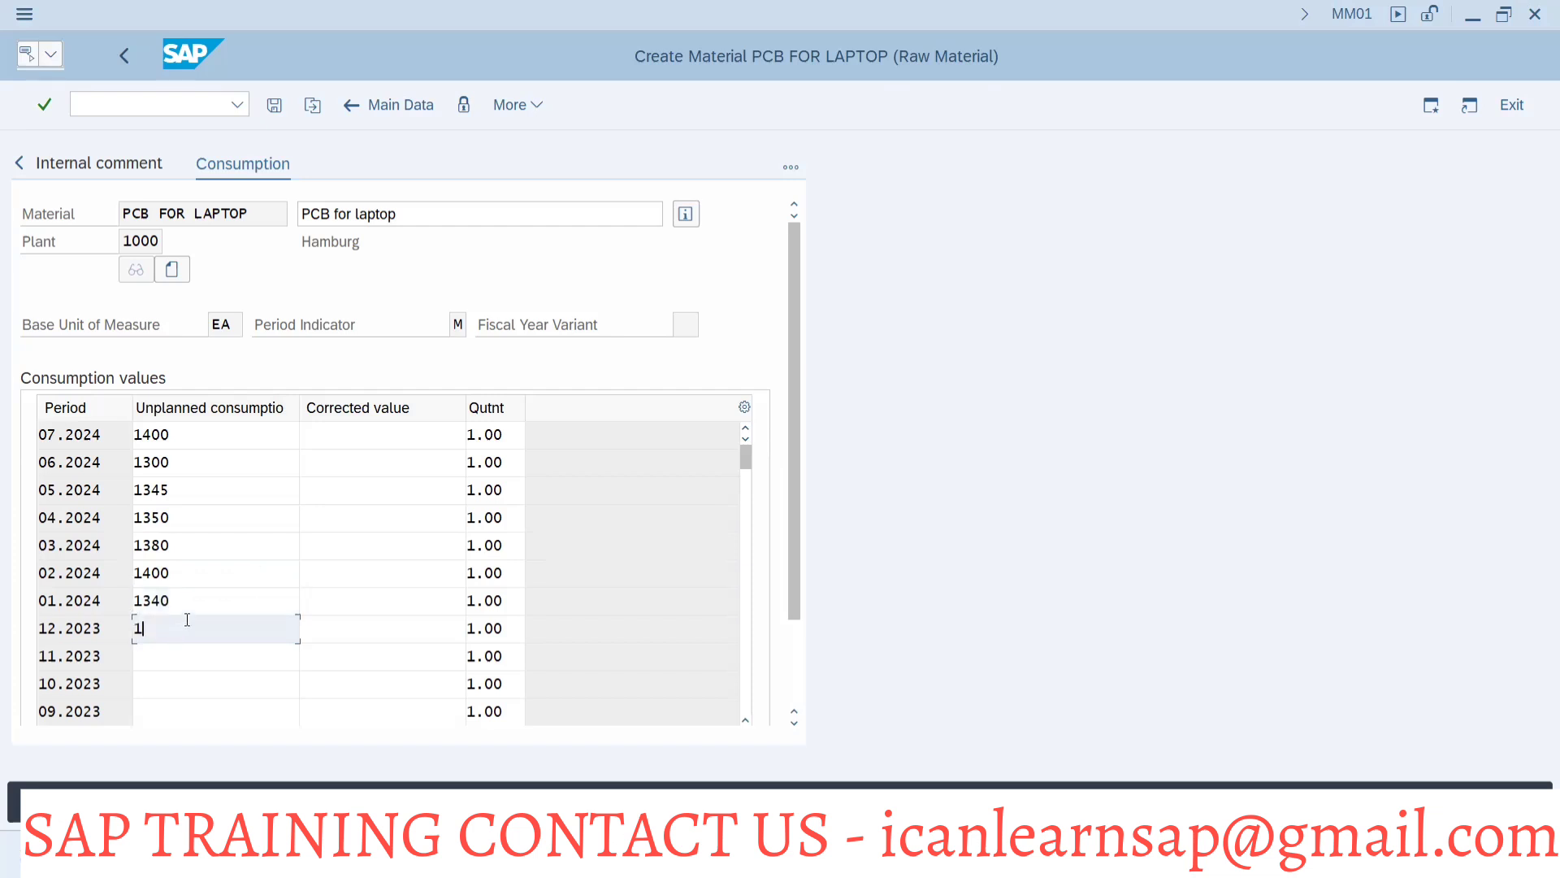
{"action": "type", "text": "380"}
{"action": "left_click", "coordinate": [196, 654]}
{"action": "type", "text": "13"}
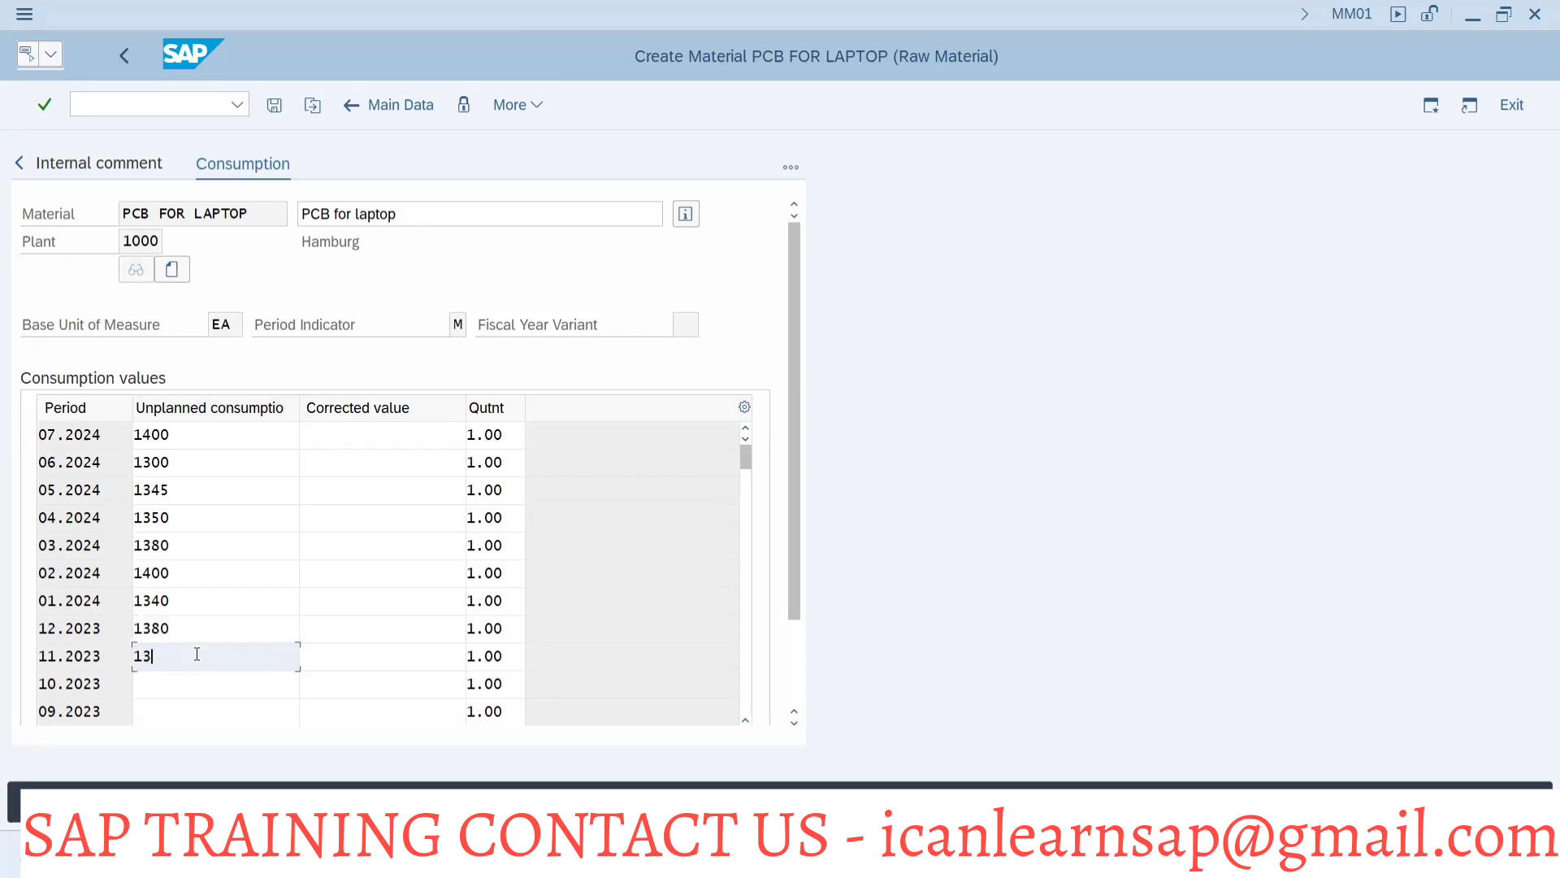
{"action": "type", "text": "80"}
{"action": "left_click", "coordinate": [165, 682]}
{"action": "type", "text": "1380"}
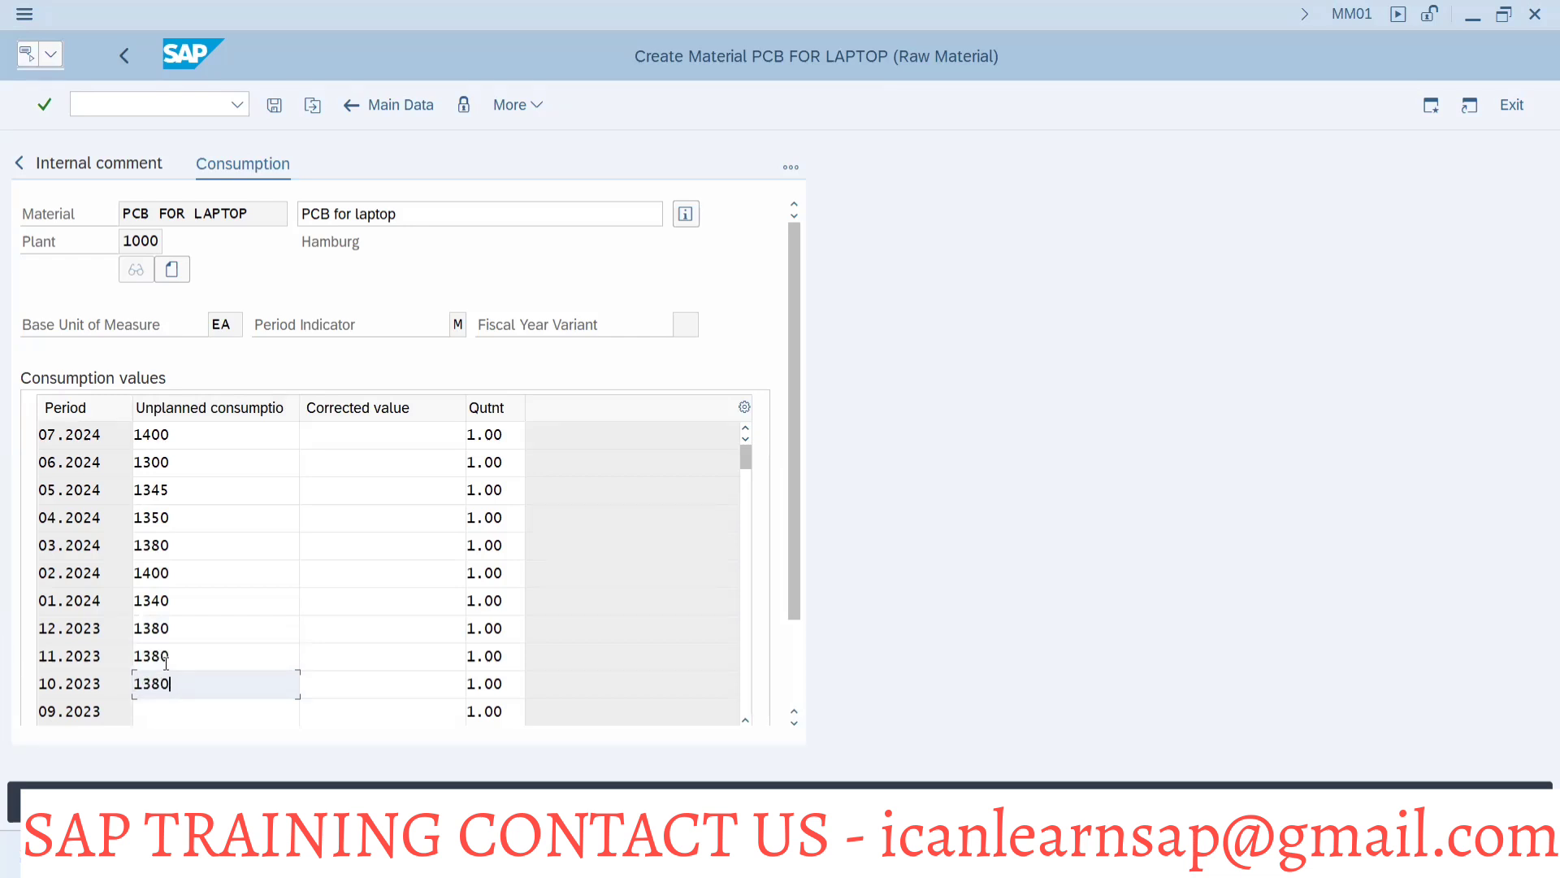
{"action": "left_click", "coordinate": [183, 705]}
{"action": "type", "text": "1380"}
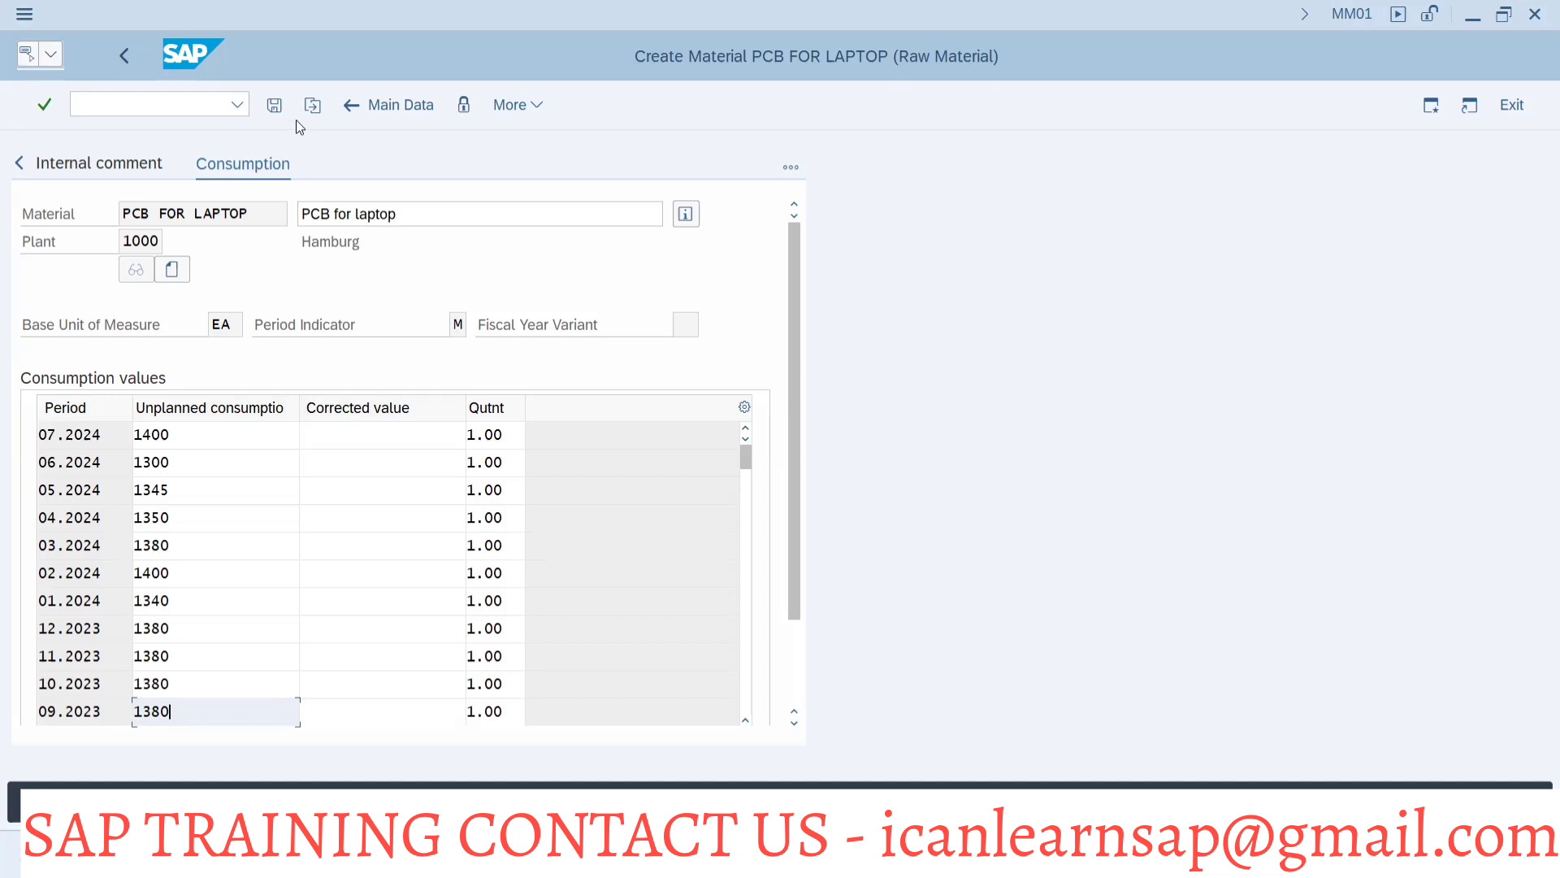
{"action": "left_click", "coordinate": [276, 106]}
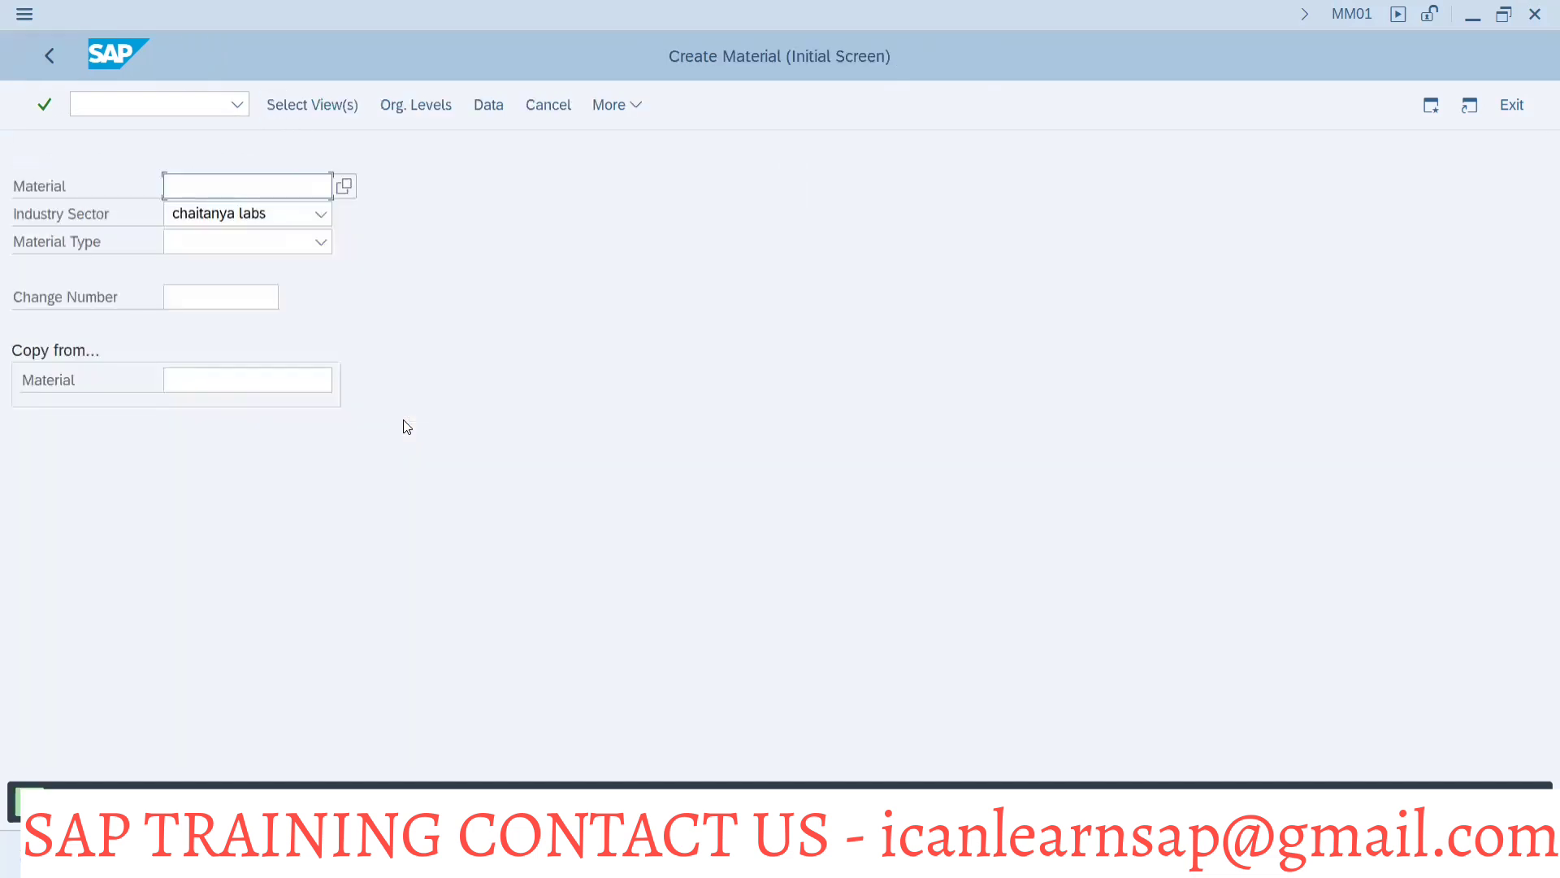
{"action": "key", "text": "alt+Tab"}
{"action": "key", "text": "alt+Tab"}
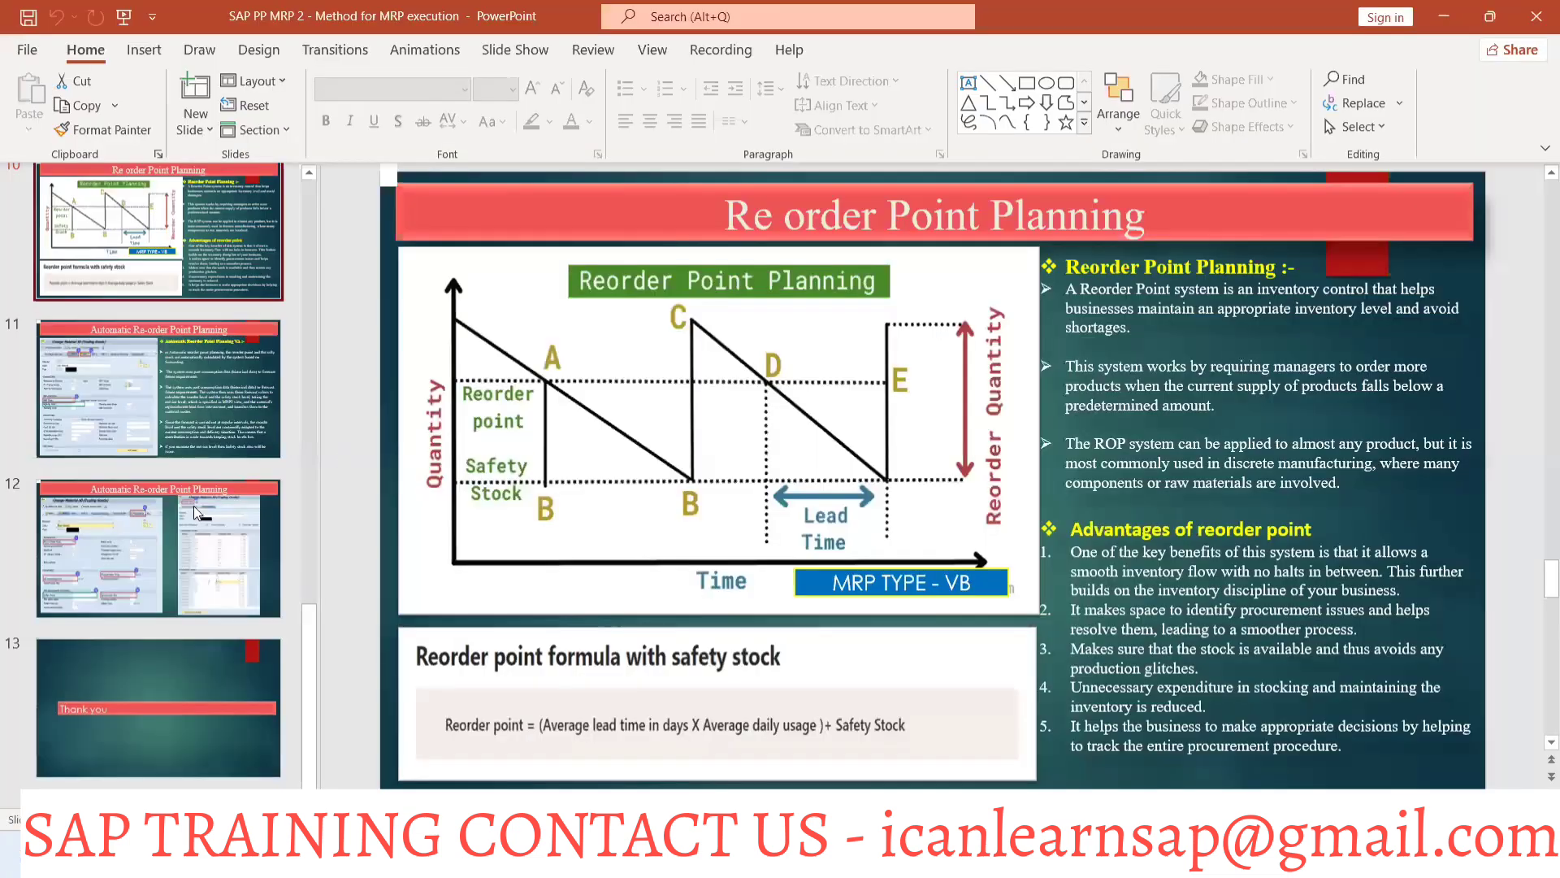
Show slide 11, Automatic Re-order Point Planning, then return to SAP's Create Material screen.
{"action": "left_click", "coordinate": [130, 389]}
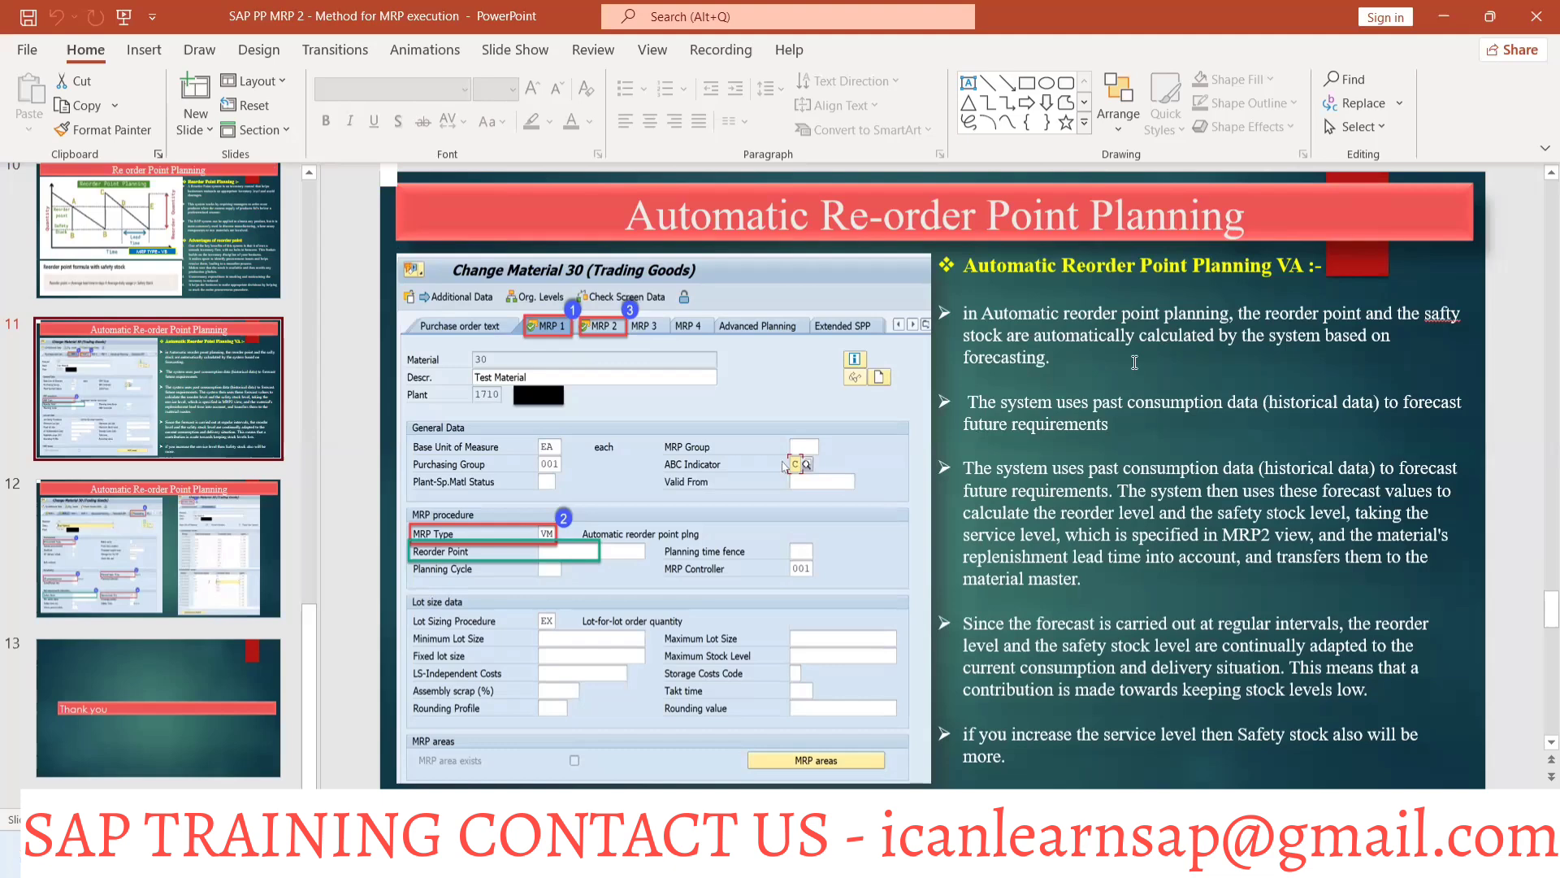
{"action": "key", "text": "alt+Tab"}
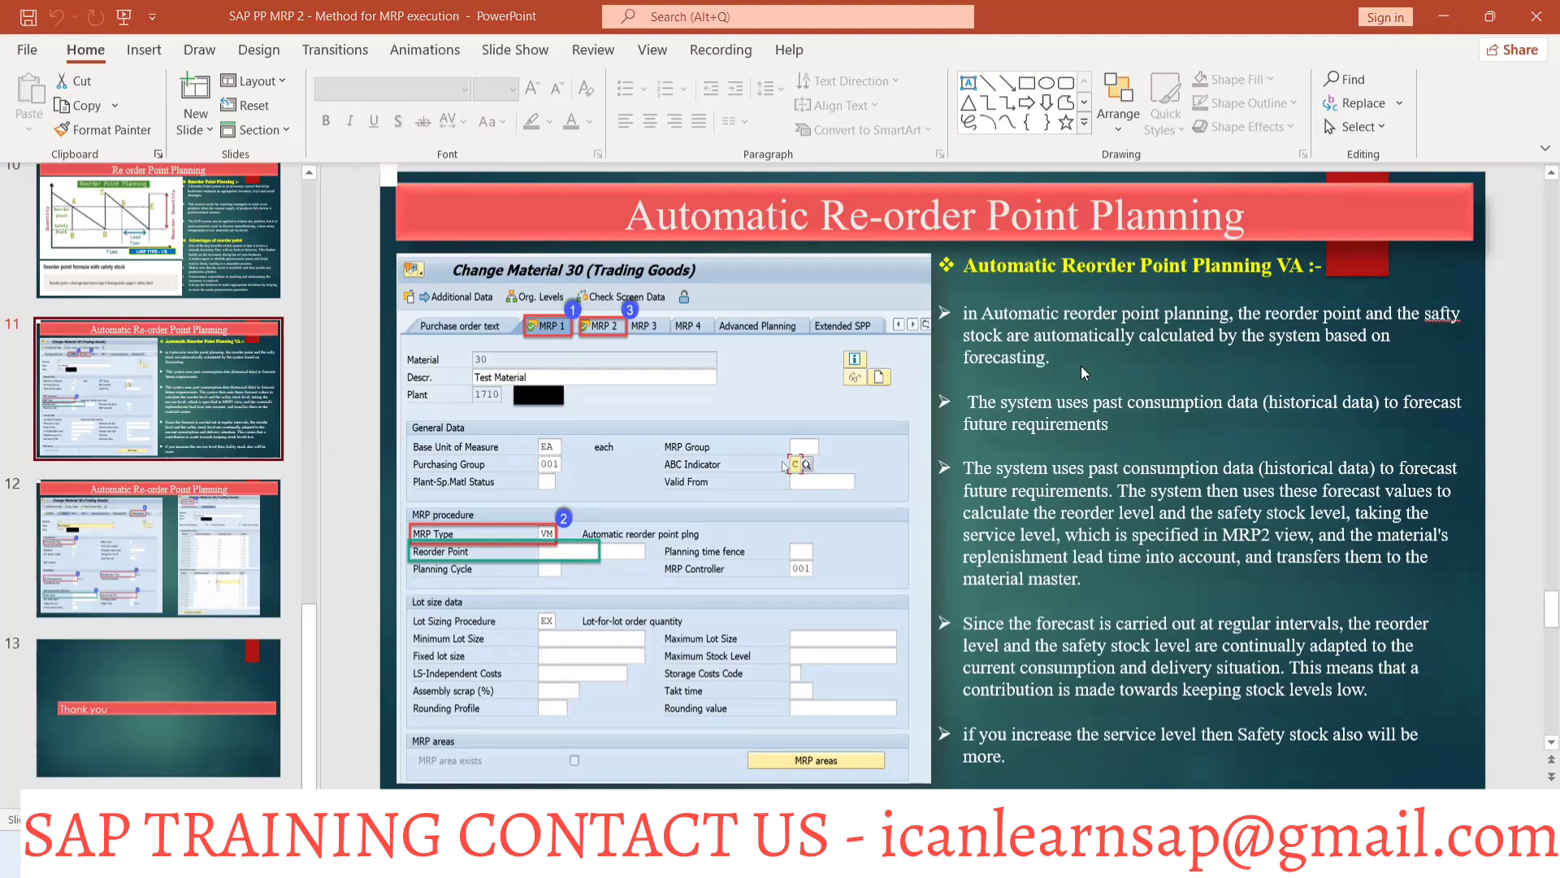
{"action": "left_click", "coordinate": [614, 274]}
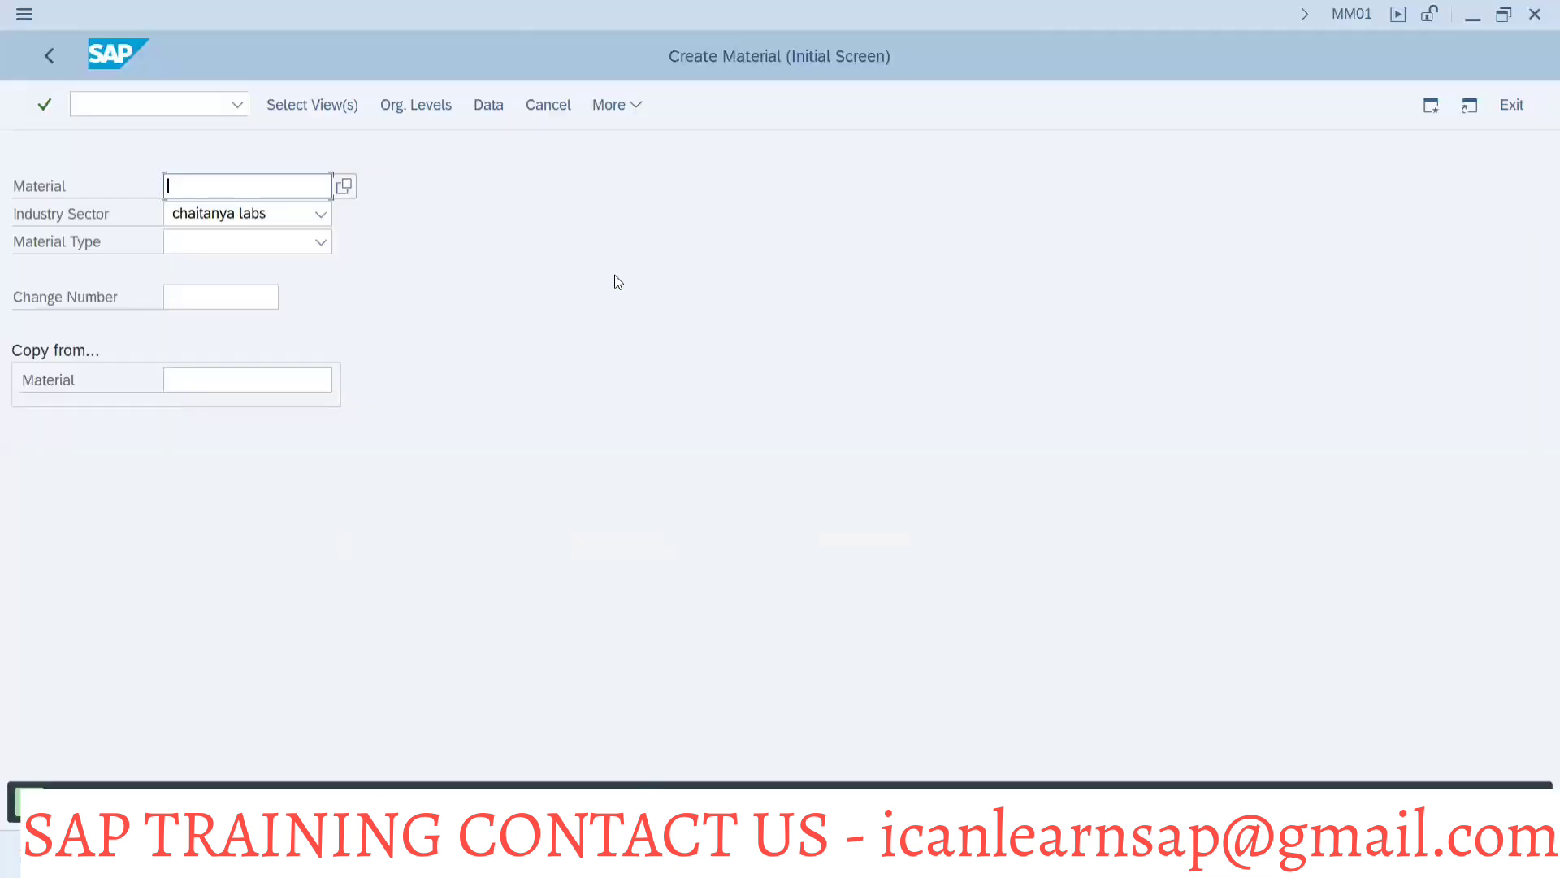
Open PCB FOR LAPTOP in MM02 with the MRP 1 and related views for plant 1000.
{"action": "key", "text": "Return"}
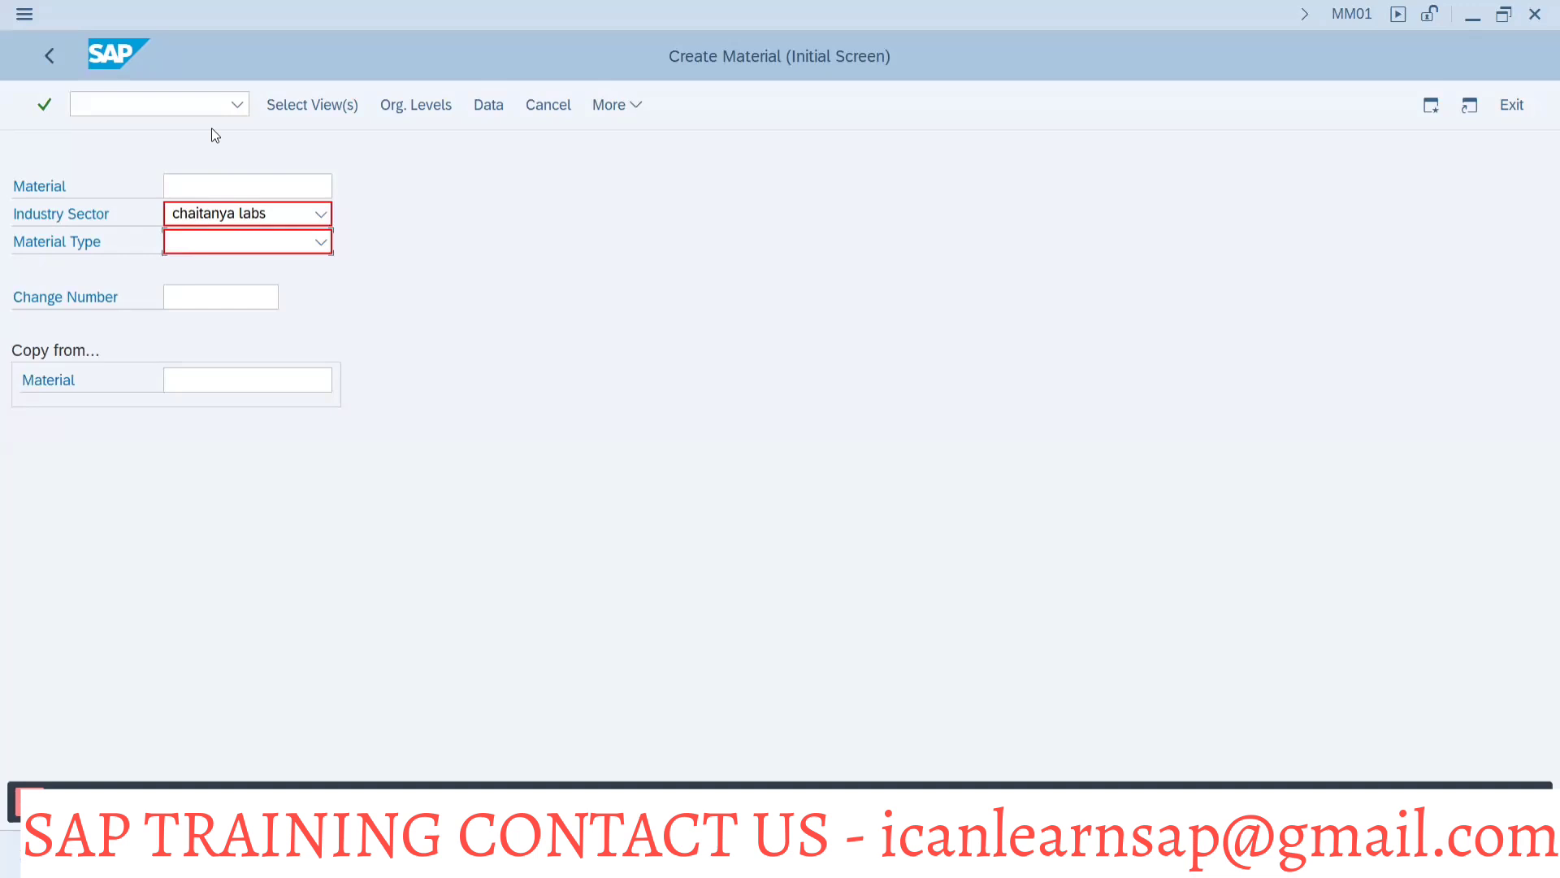
{"action": "left_click", "coordinate": [199, 104]}
{"action": "type", "text": "/nmm02"}
{"action": "key", "text": "Return"}
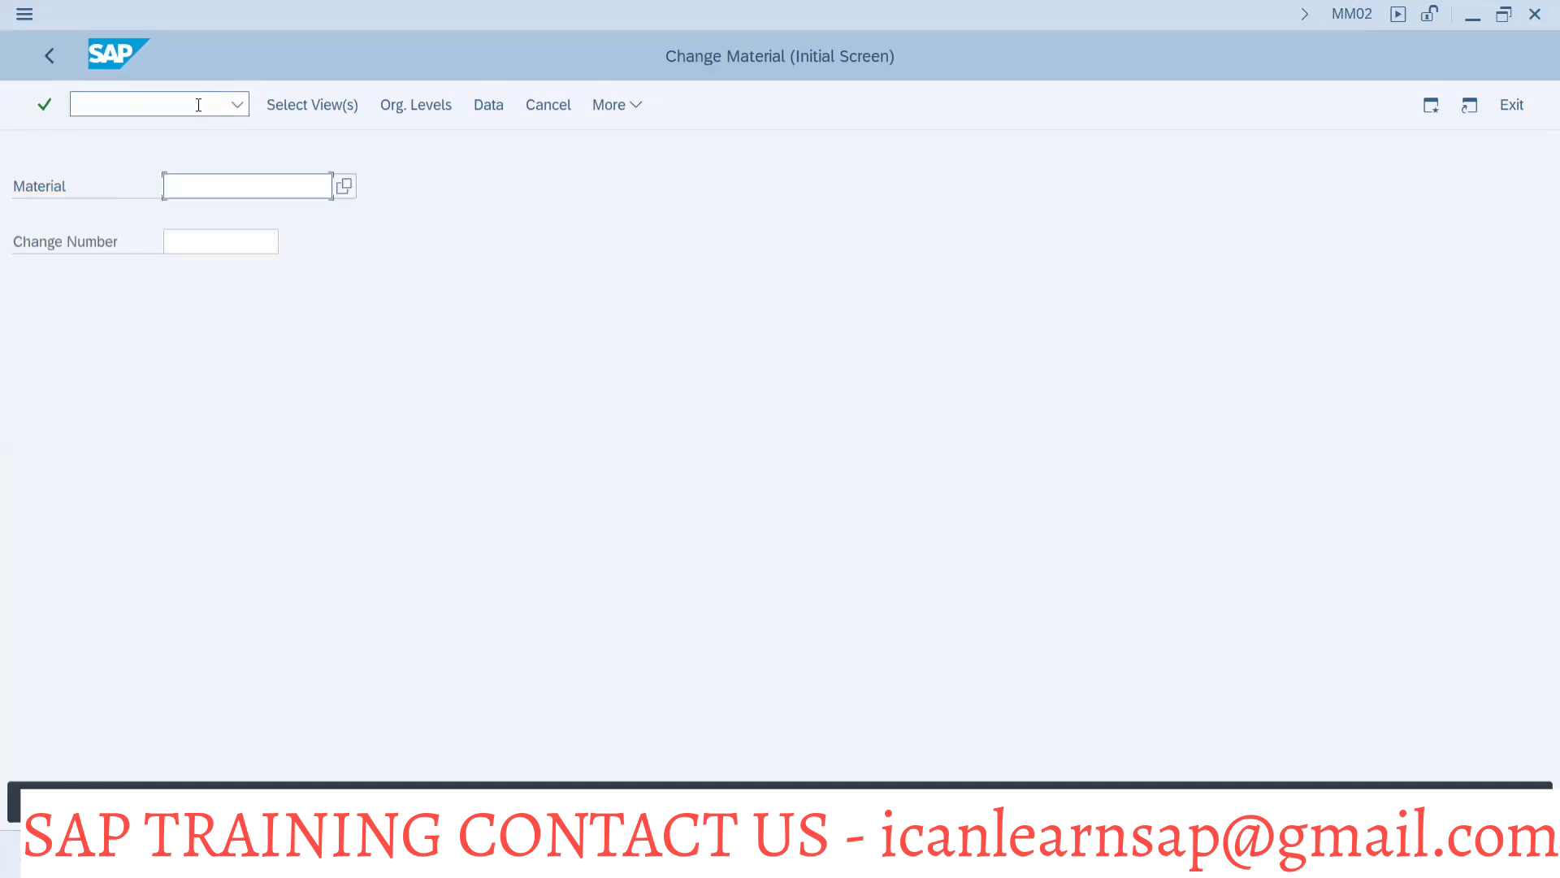
{"action": "key", "text": "BackSpace"}
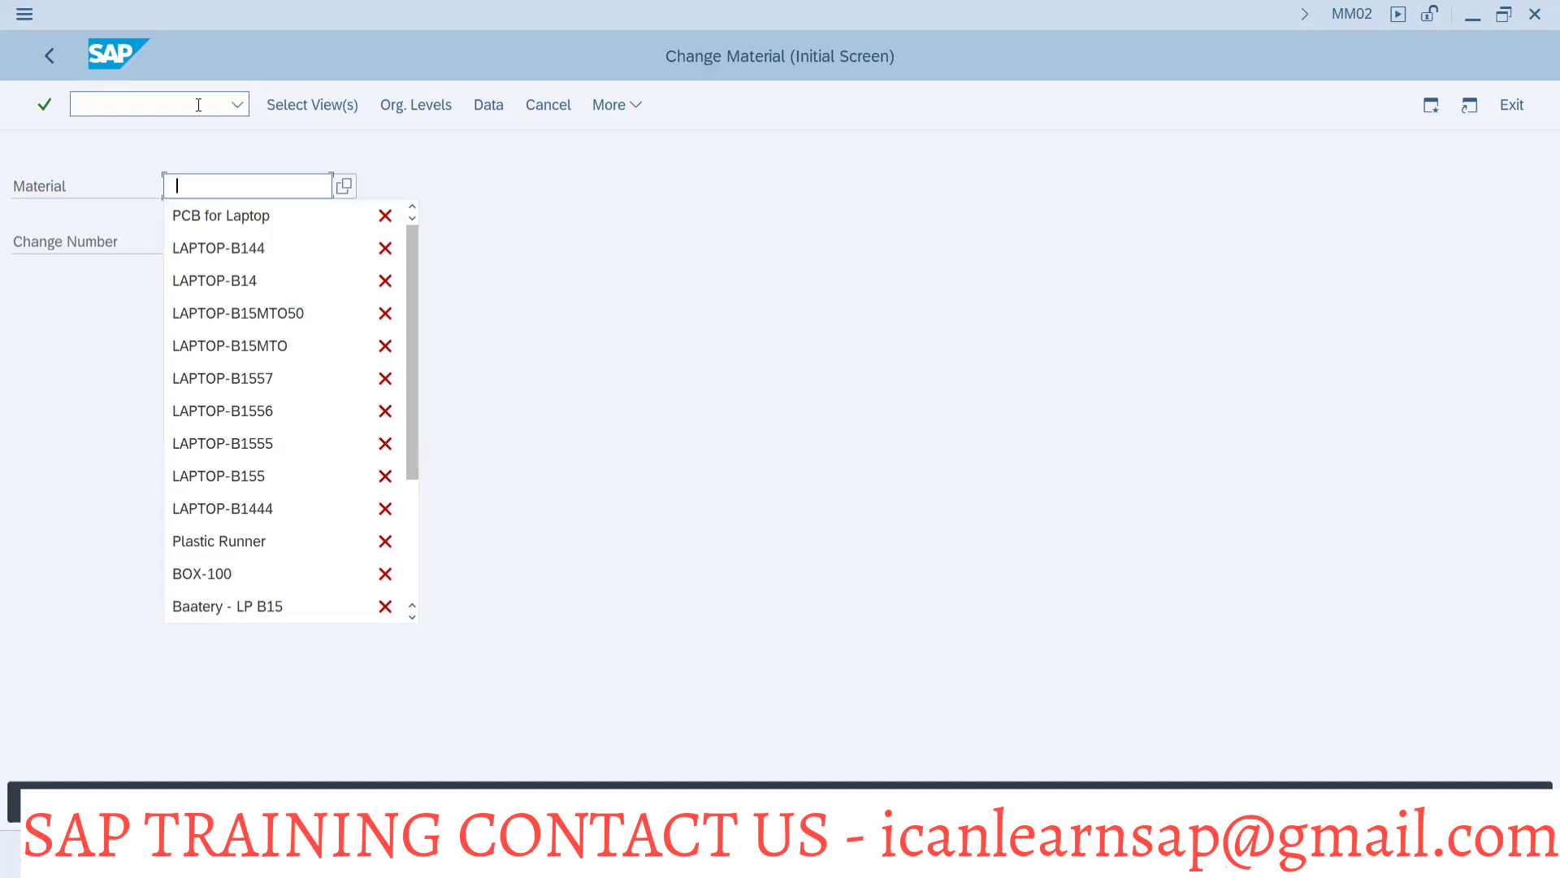
{"action": "key", "text": "Down"}
{"action": "key", "text": "Return"}
{"action": "key", "text": "Return"}
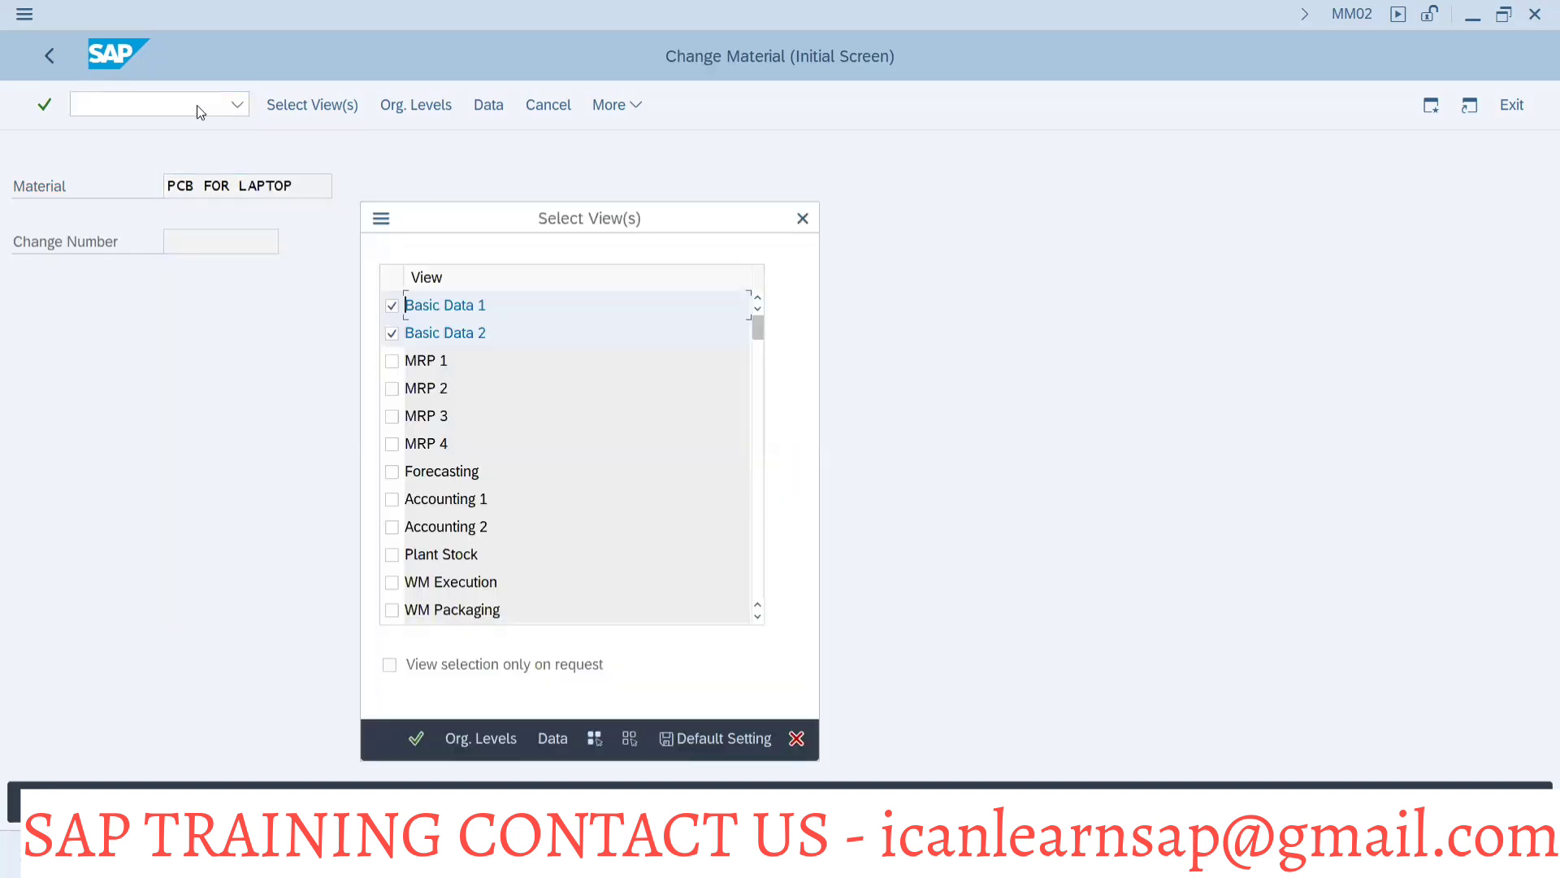
{"action": "left_click", "coordinate": [390, 362]}
{"action": "key", "text": "Return"}
{"action": "type", "text": "1000"}
{"action": "key", "text": "Return"}
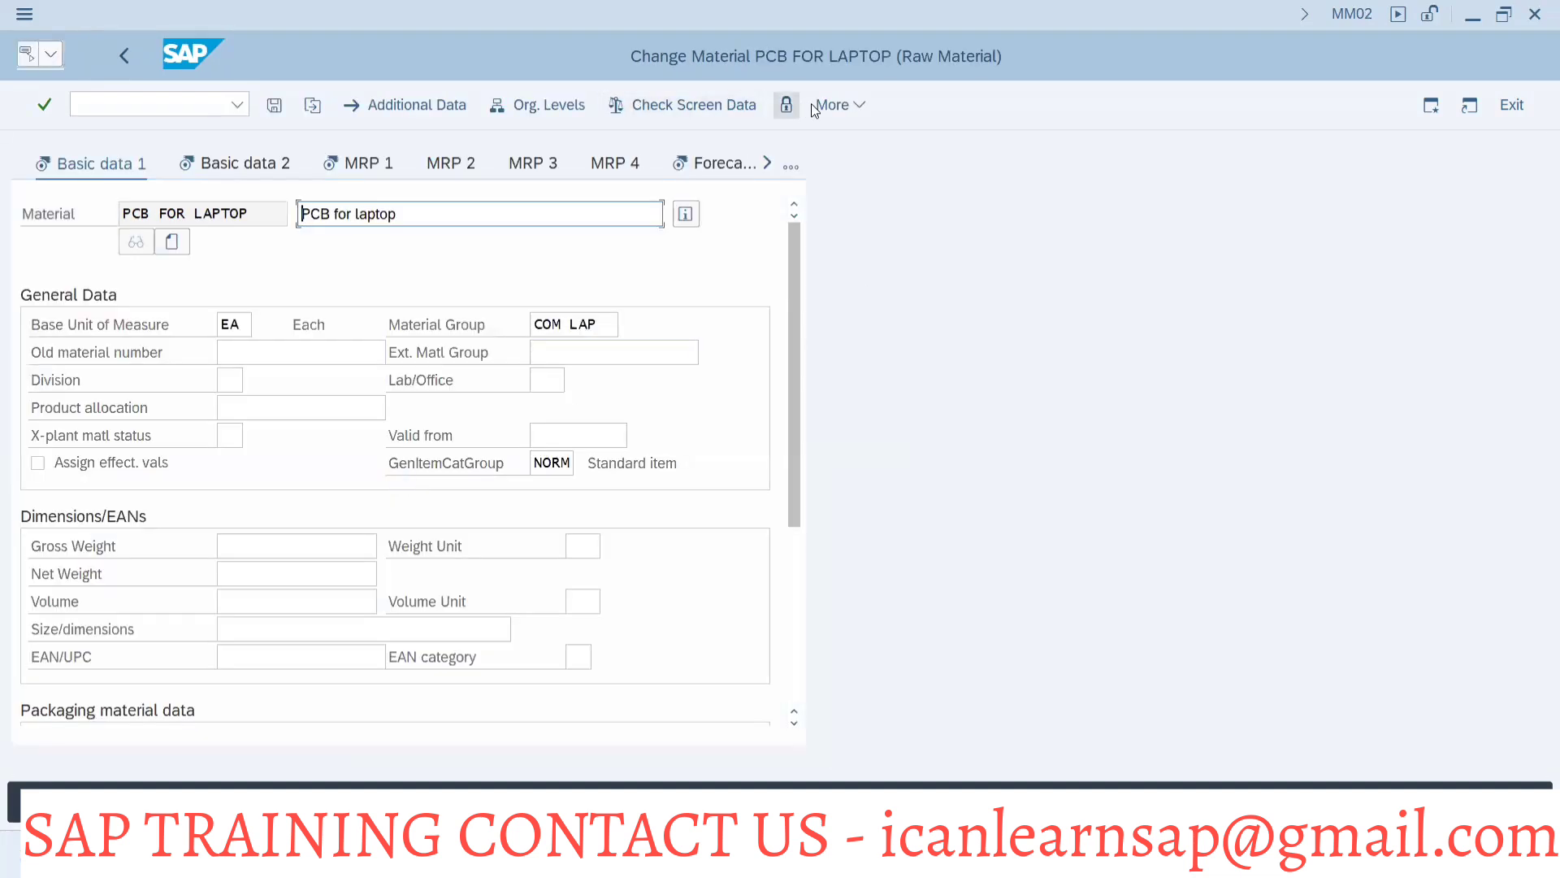
Check the Forecasting view's 12 forecast periods, then go to Additional Data toward the Consumption tab.
{"action": "left_click", "coordinate": [722, 166]}
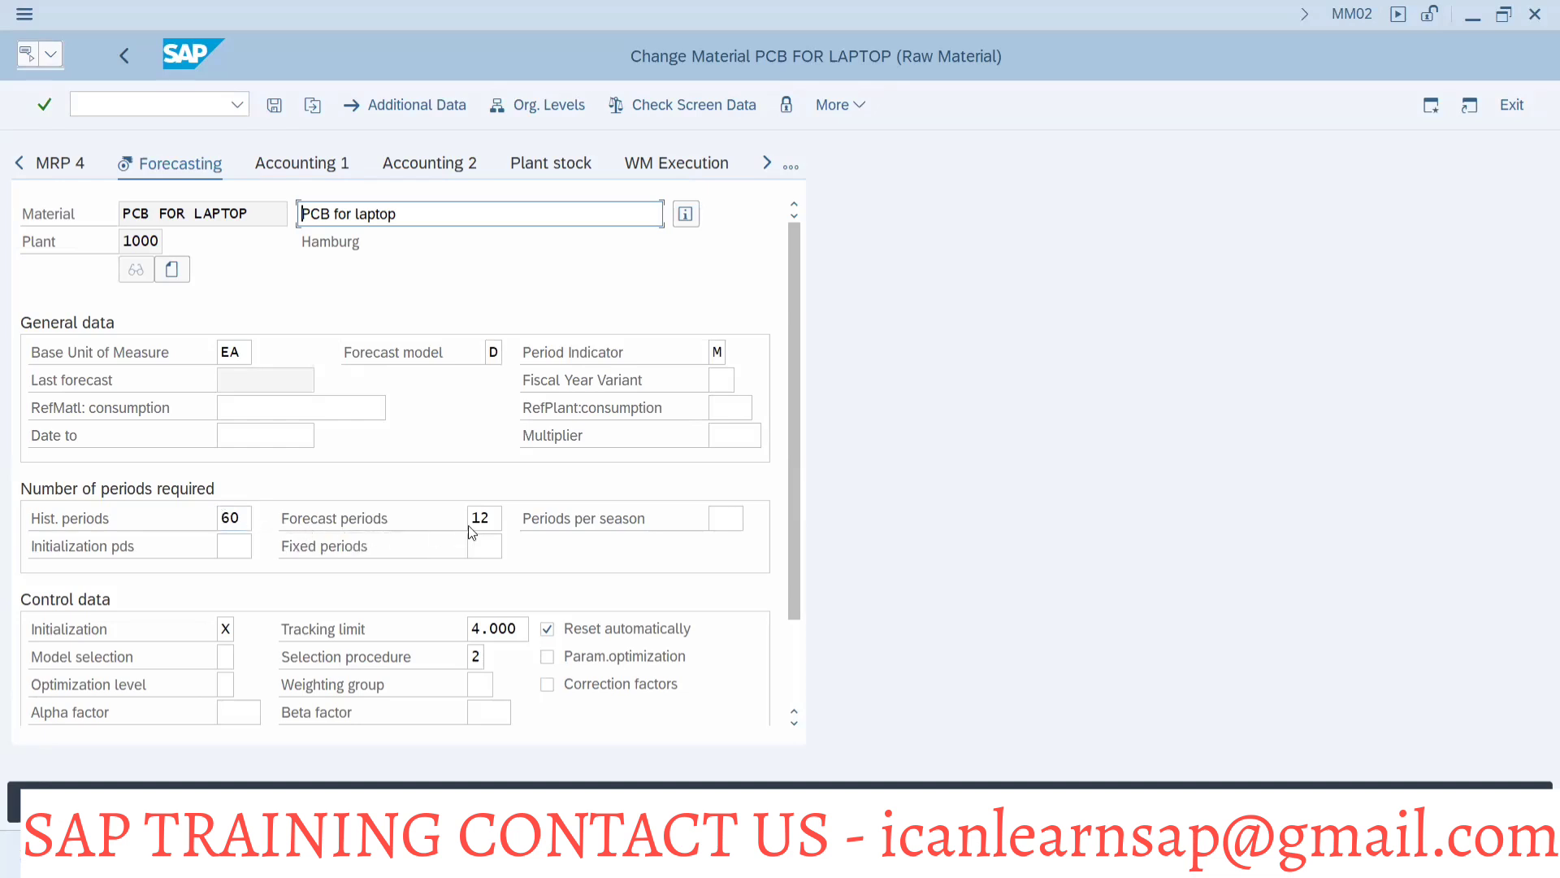
{"action": "left_click", "coordinate": [491, 514]}
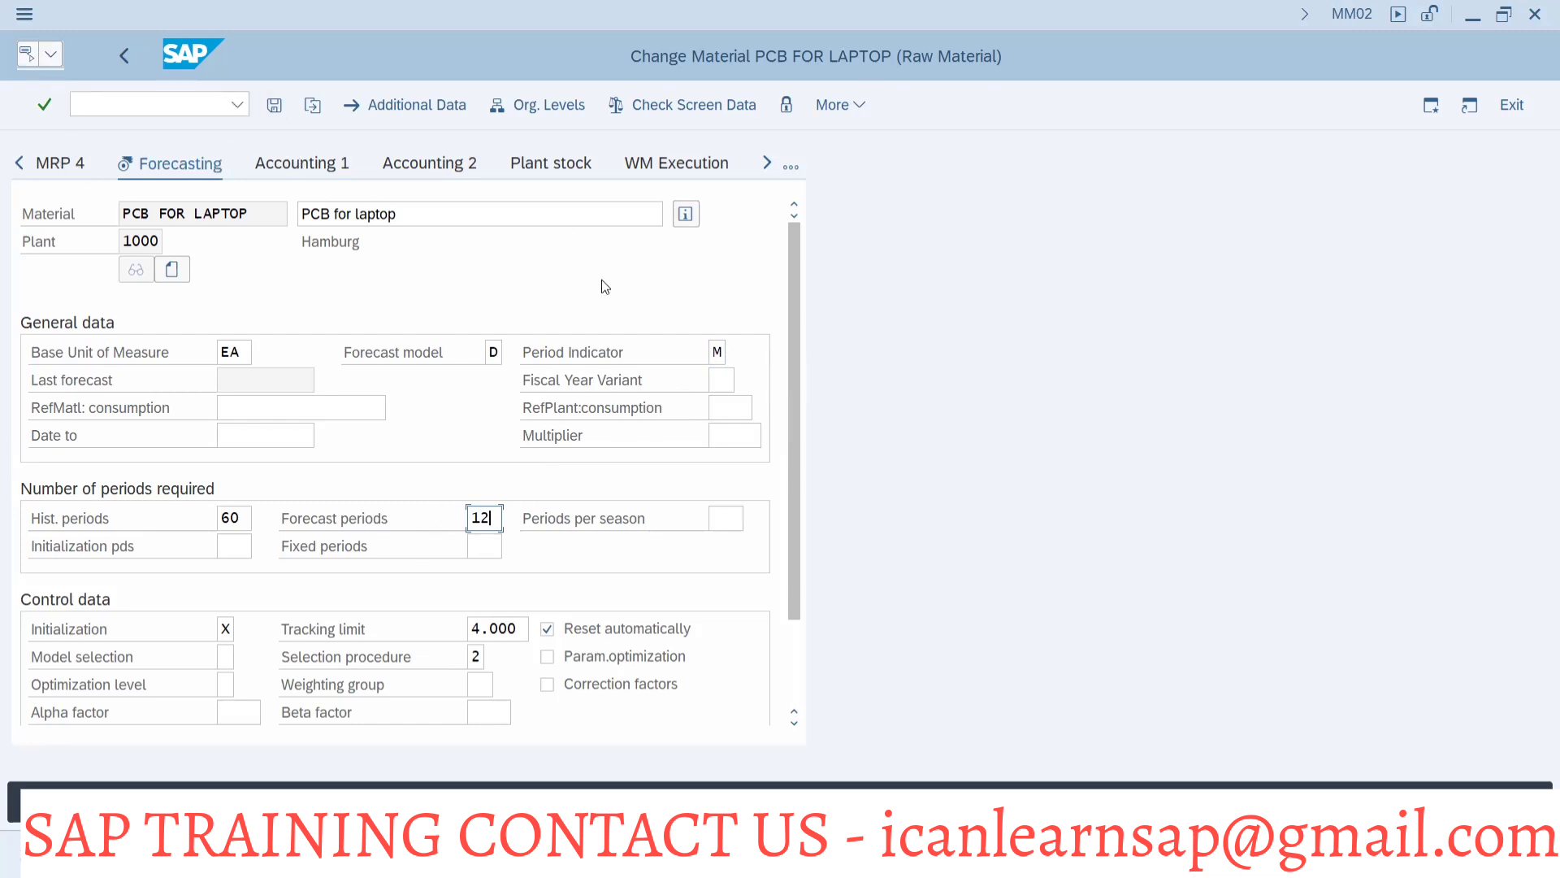
{"action": "left_click", "coordinate": [391, 110]}
{"action": "left_click", "coordinate": [765, 163]}
{"action": "left_click", "coordinate": [765, 163]}
{"action": "left_click", "coordinate": [766, 163]}
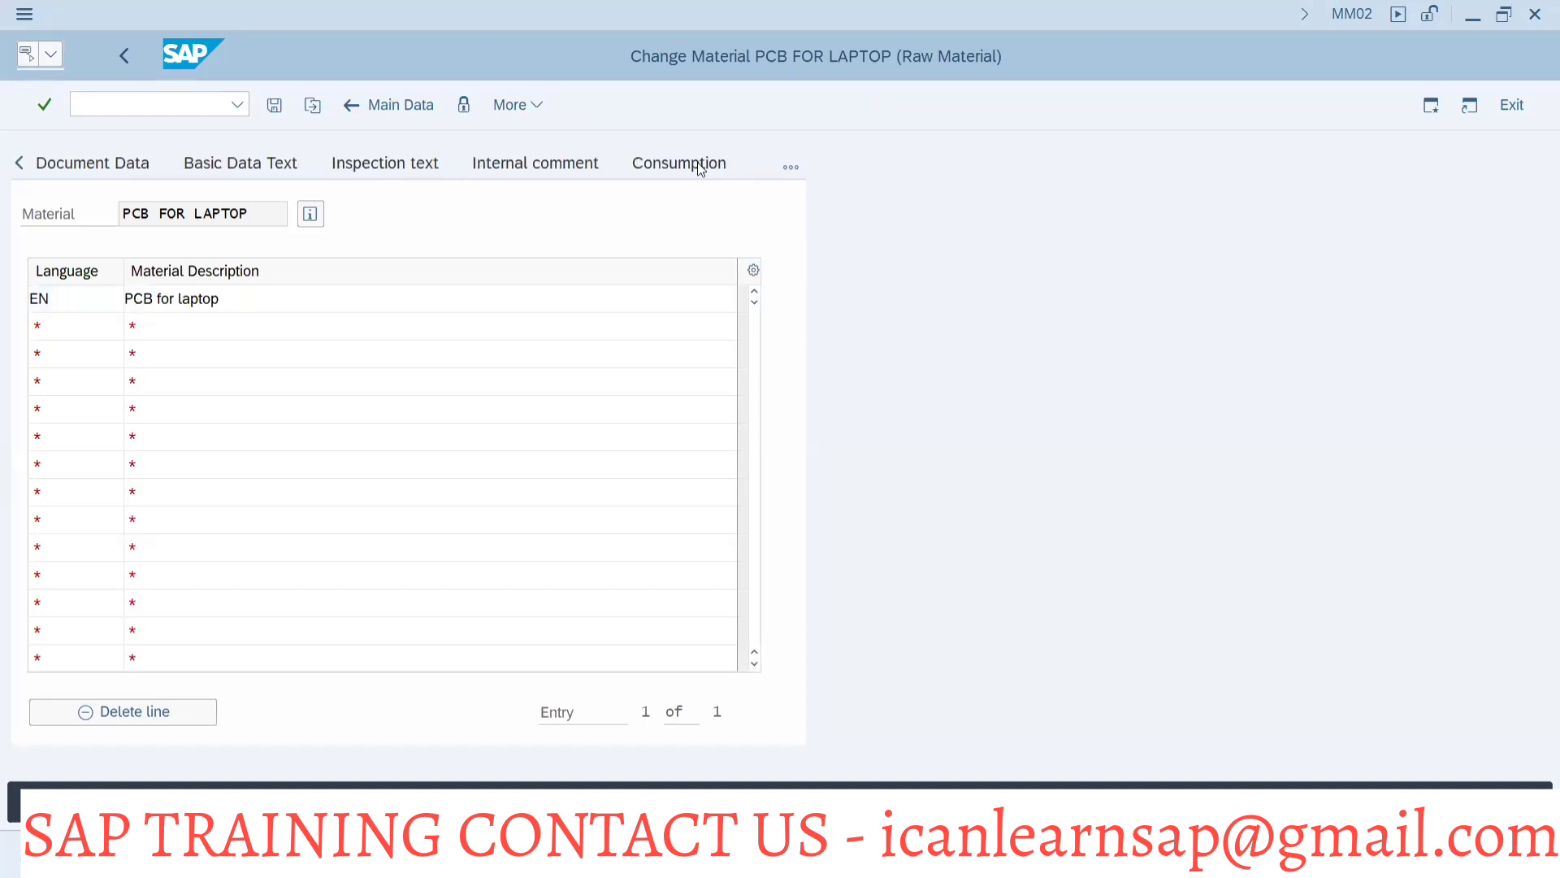
Open the Consumption tab and switch to Total consumption, showing 0 for each period.
{"action": "left_click", "coordinate": [698, 162]}
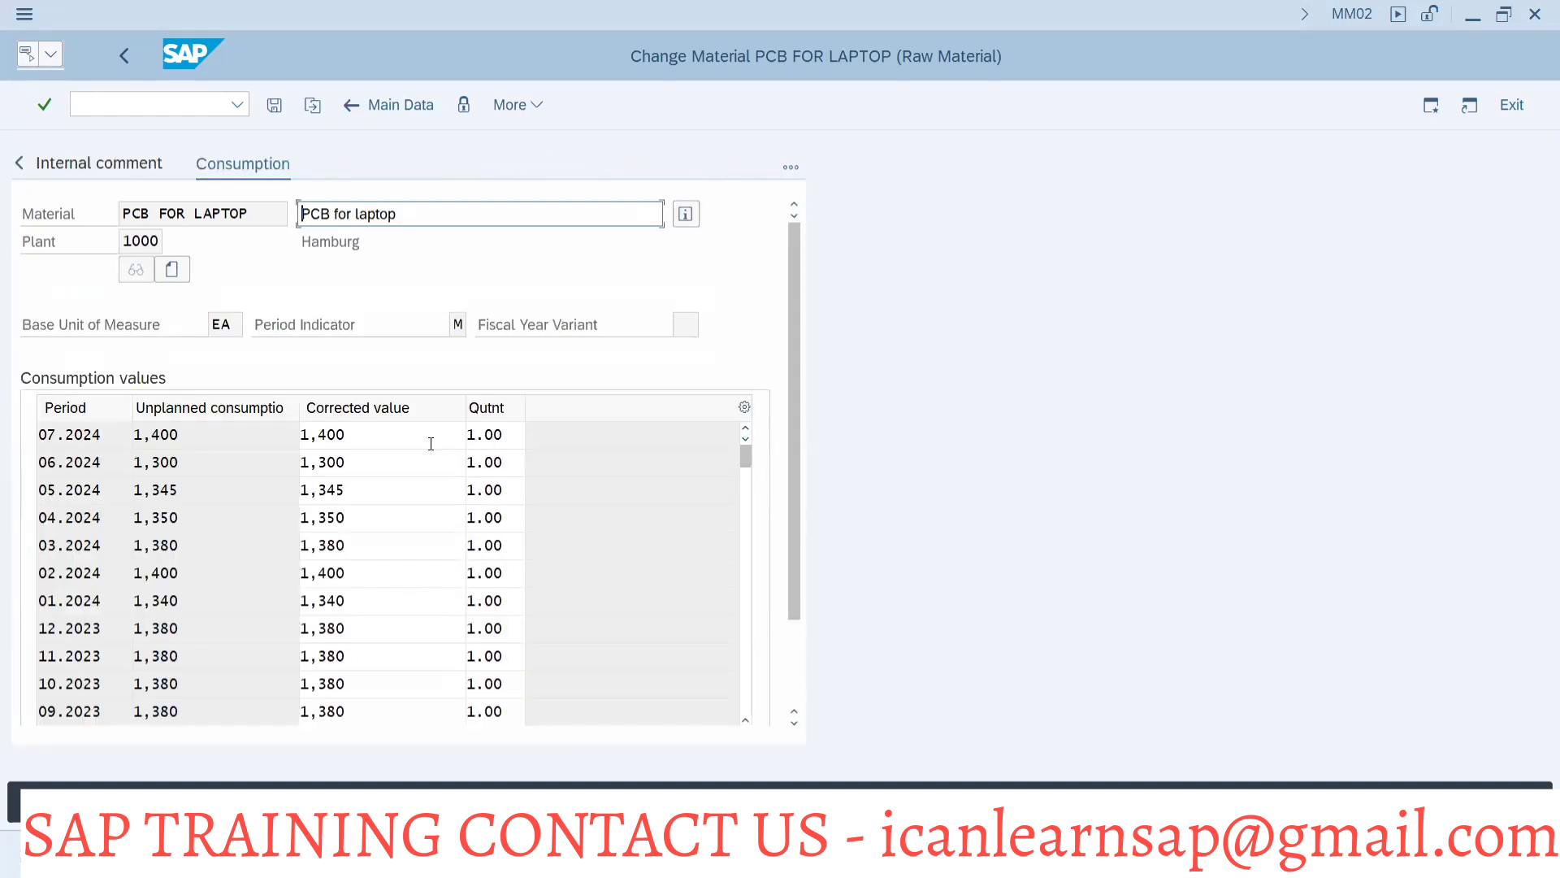
{"action": "scroll", "coordinate": [472, 436], "scroll_direction": "down", "scroll_amount": 2}
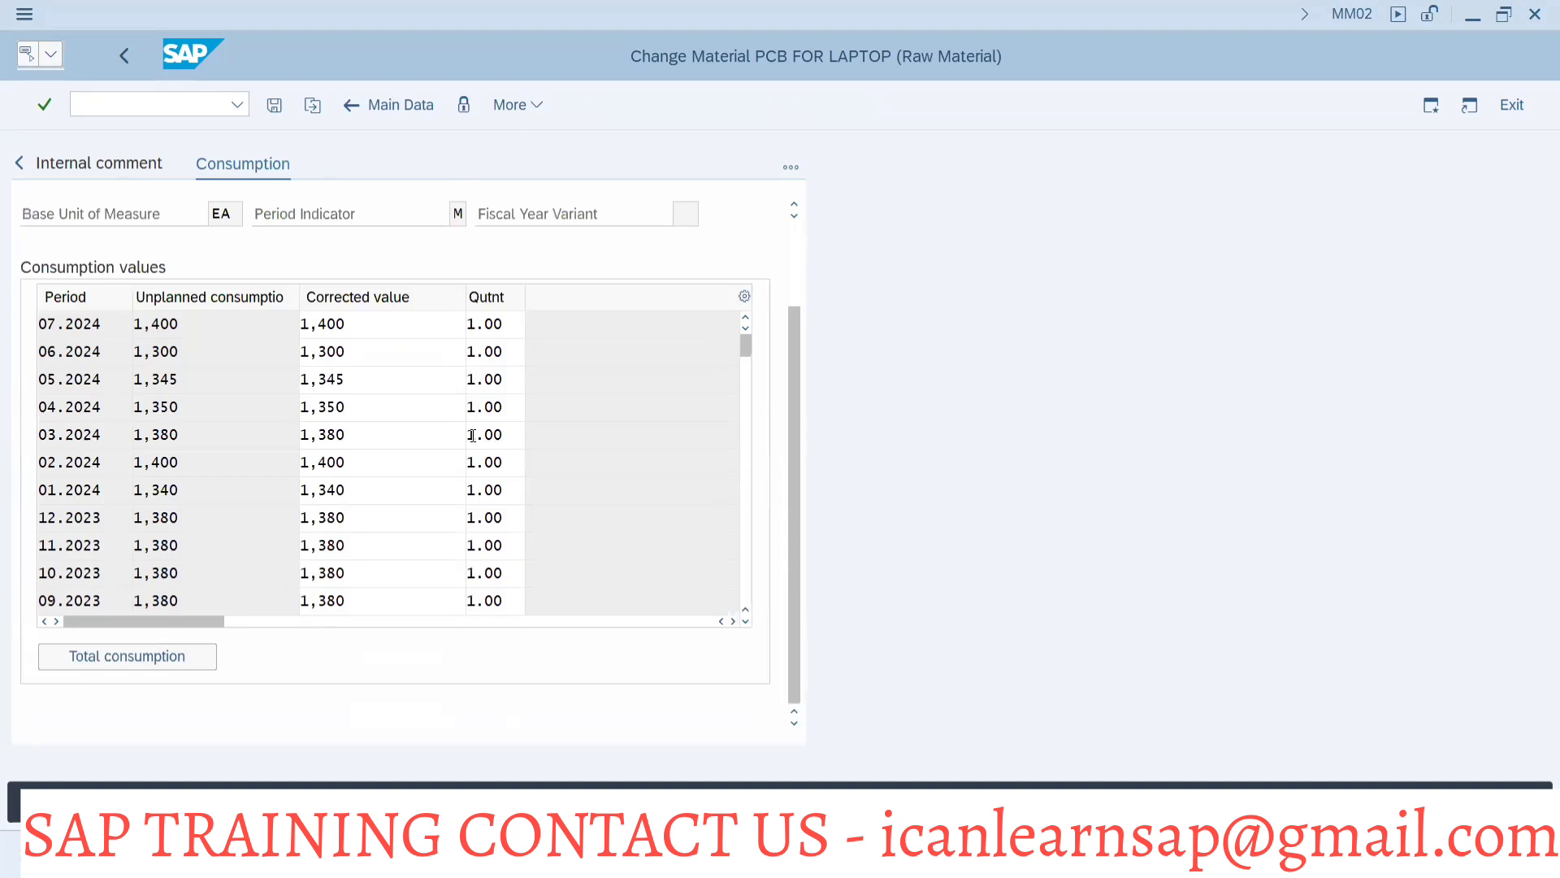
{"action": "left_click", "coordinate": [127, 656]}
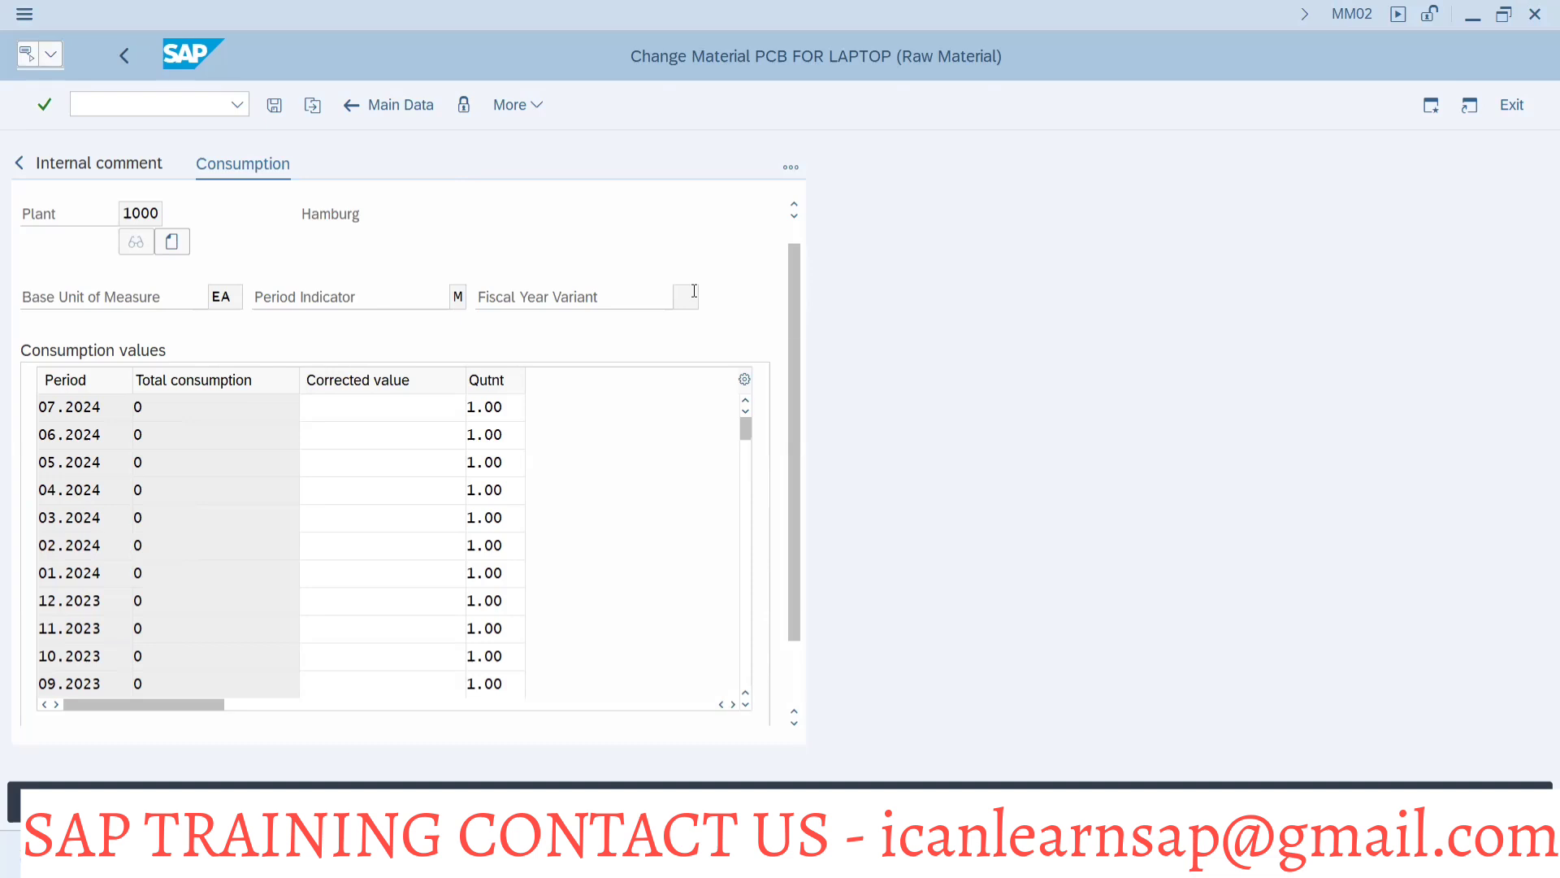
{"action": "scroll", "coordinate": [406, 457], "scroll_direction": "down", "scroll_amount": 2}
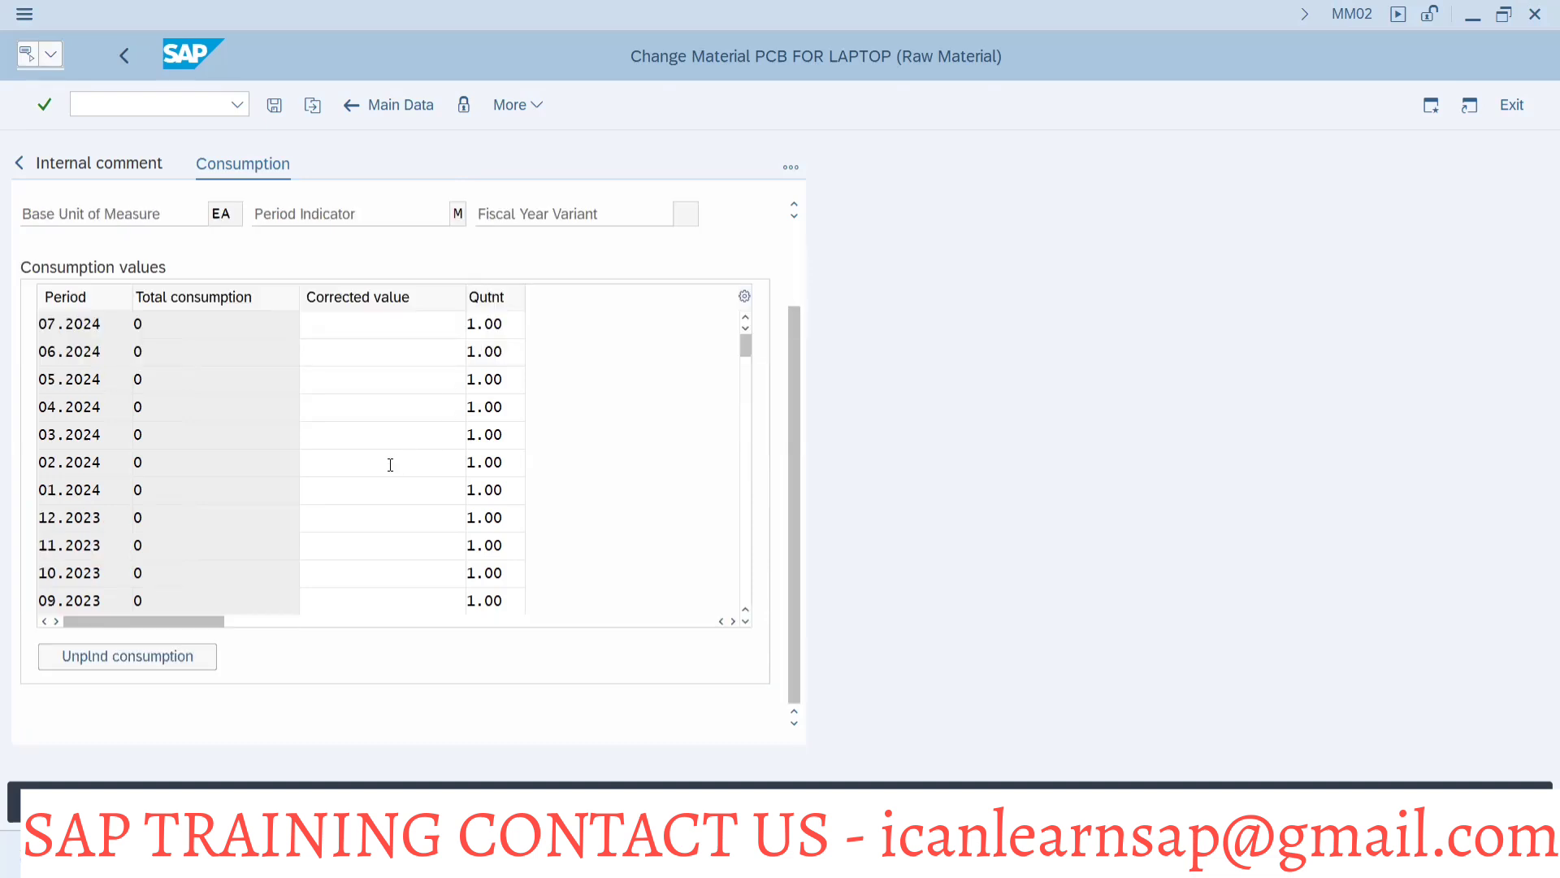
{"action": "scroll", "coordinate": [390, 464], "scroll_direction": "up", "scroll_amount": 3}
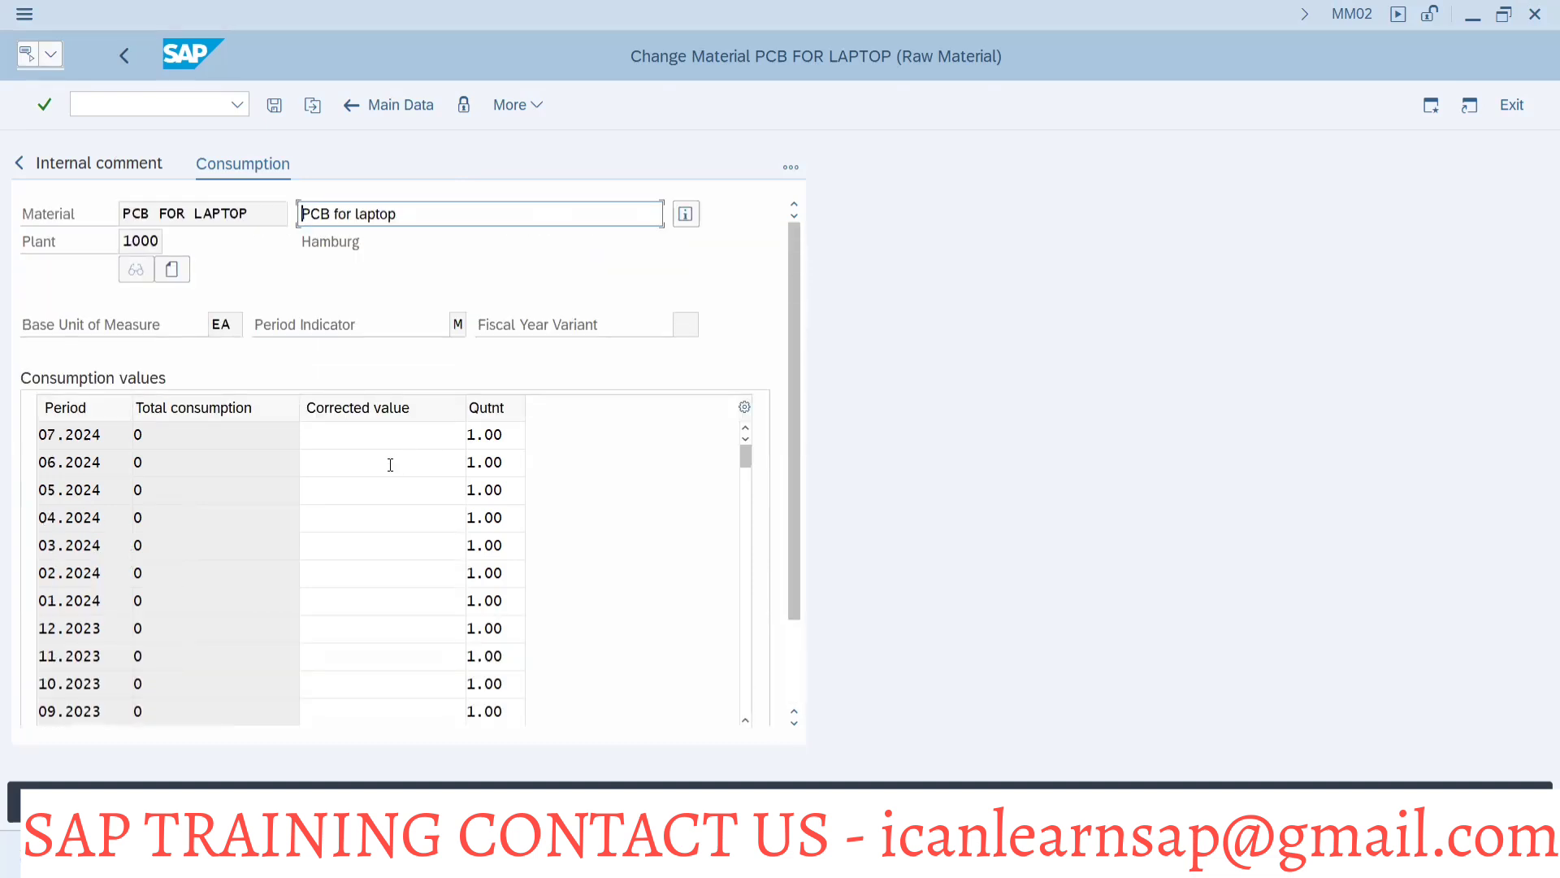
{"action": "key", "text": "alt+Tab"}
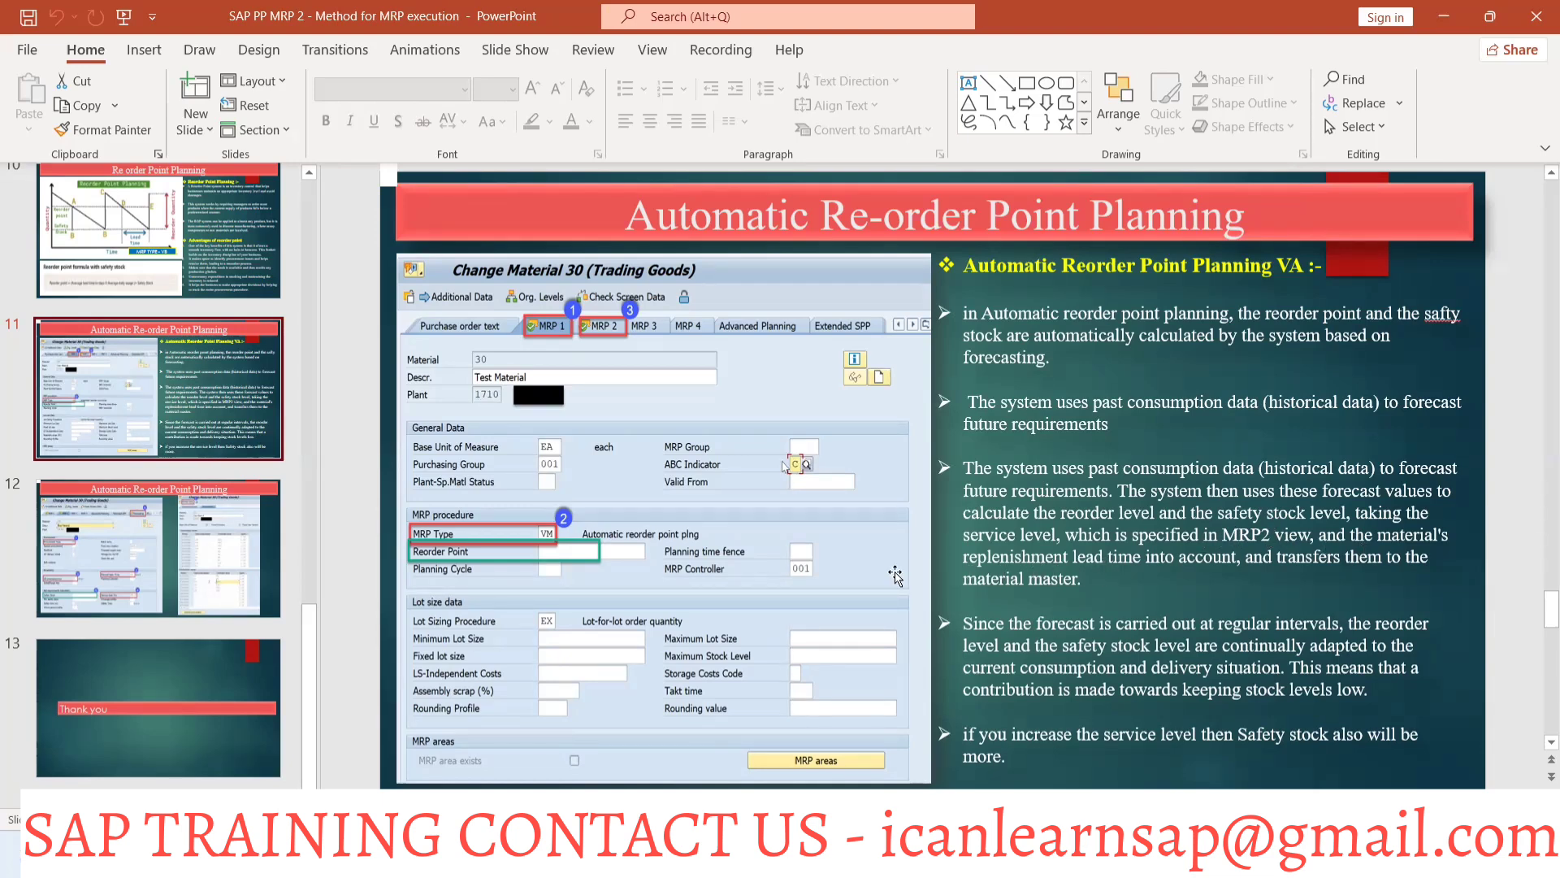
{"action": "key", "text": "alt+Tab"}
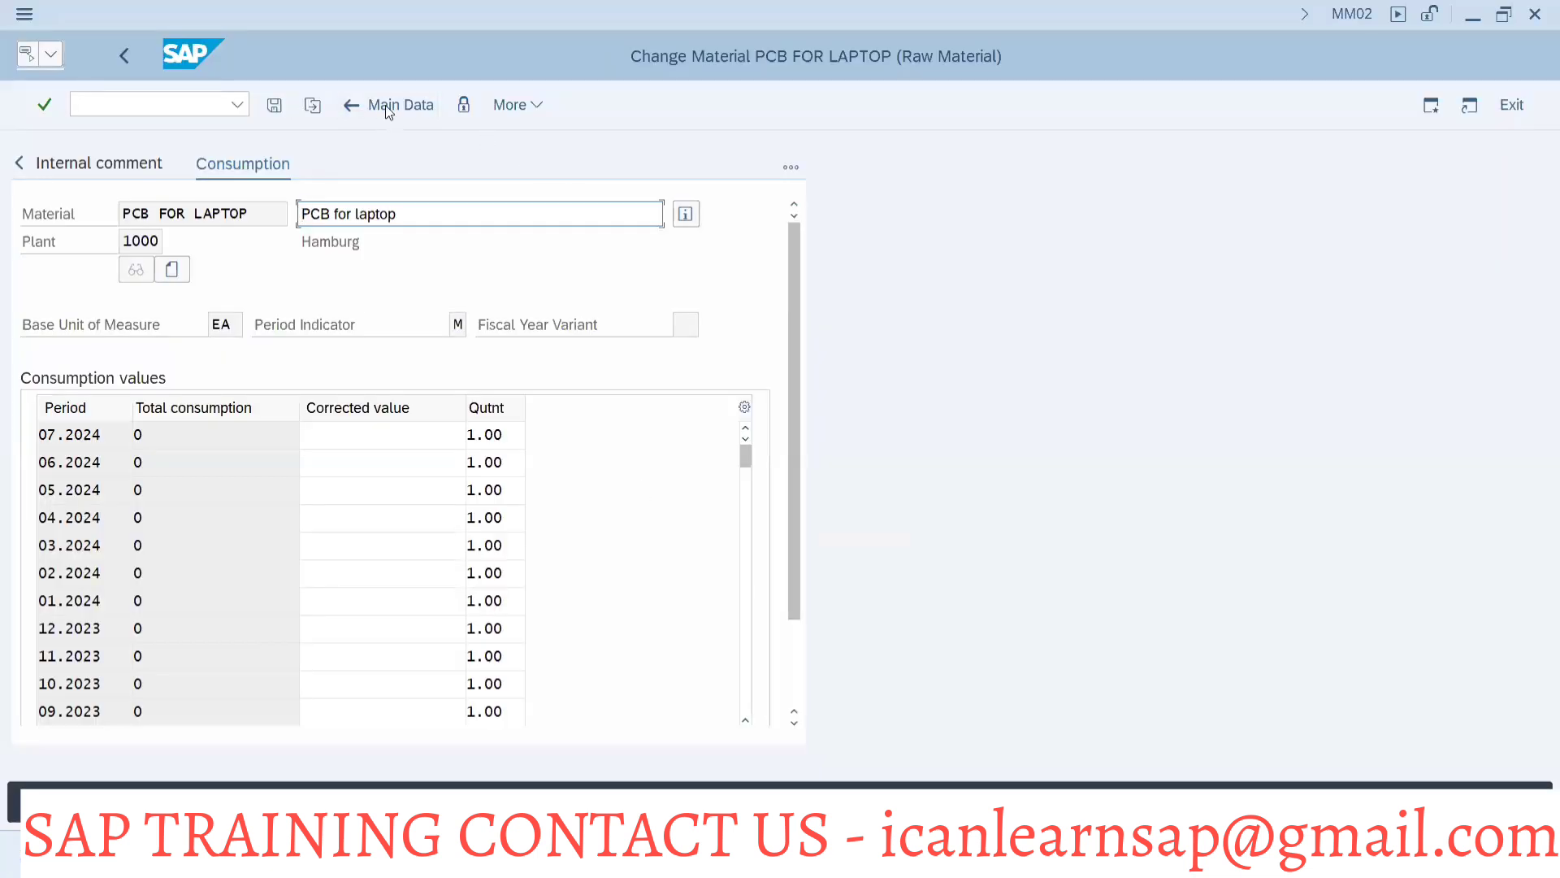
Open the MRP 2 view from Main Data and enter 10 in Service level (%).
{"action": "left_click", "coordinate": [385, 104]}
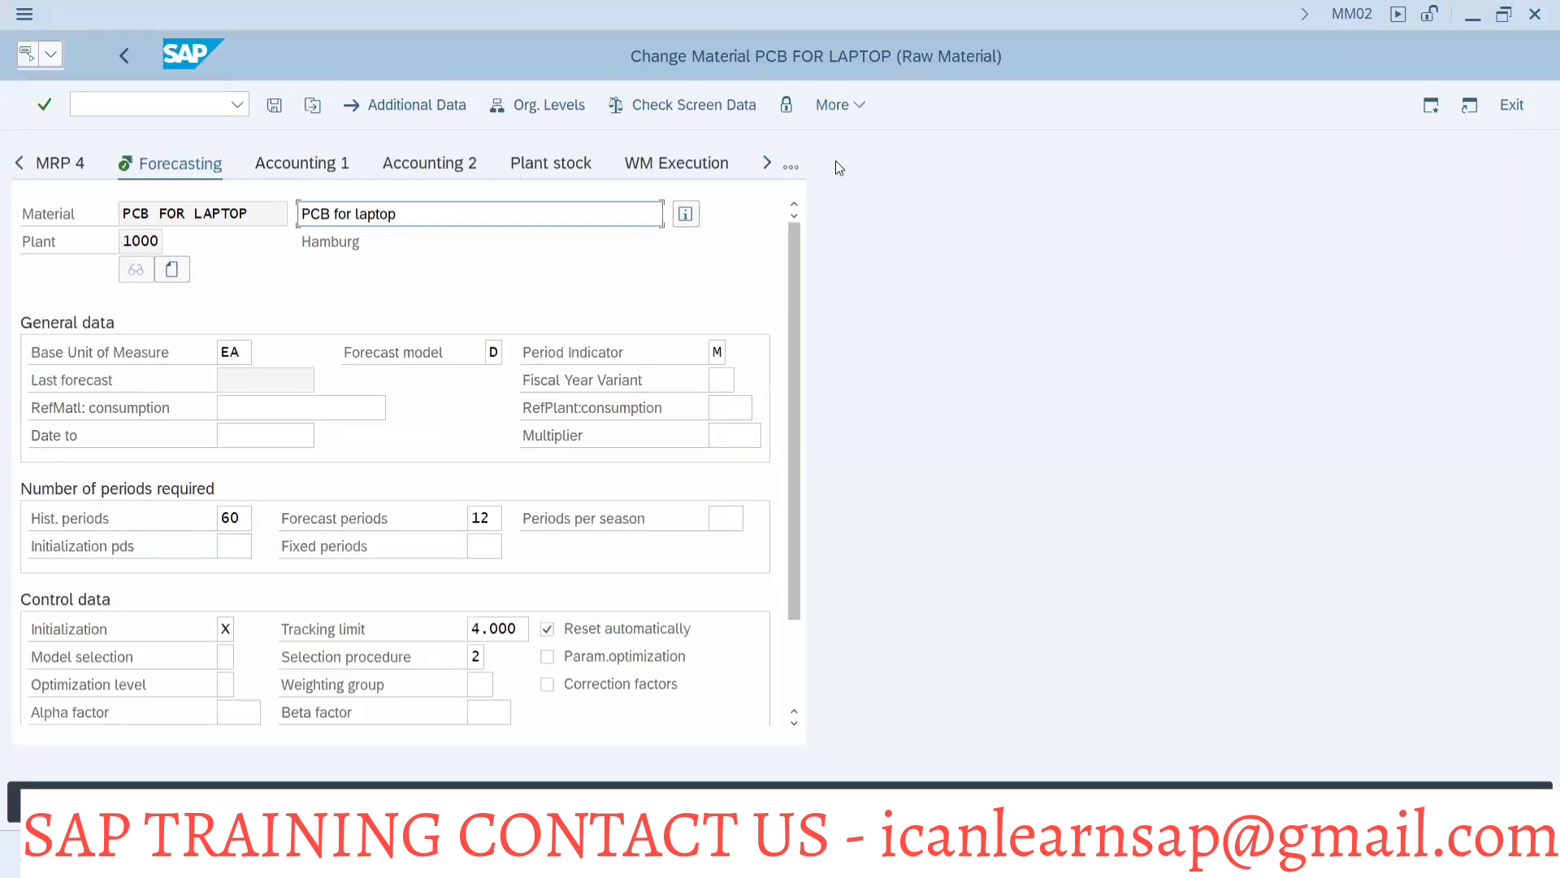
{"action": "left_click", "coordinate": [791, 167]}
{"action": "left_click", "coordinate": [816, 291]}
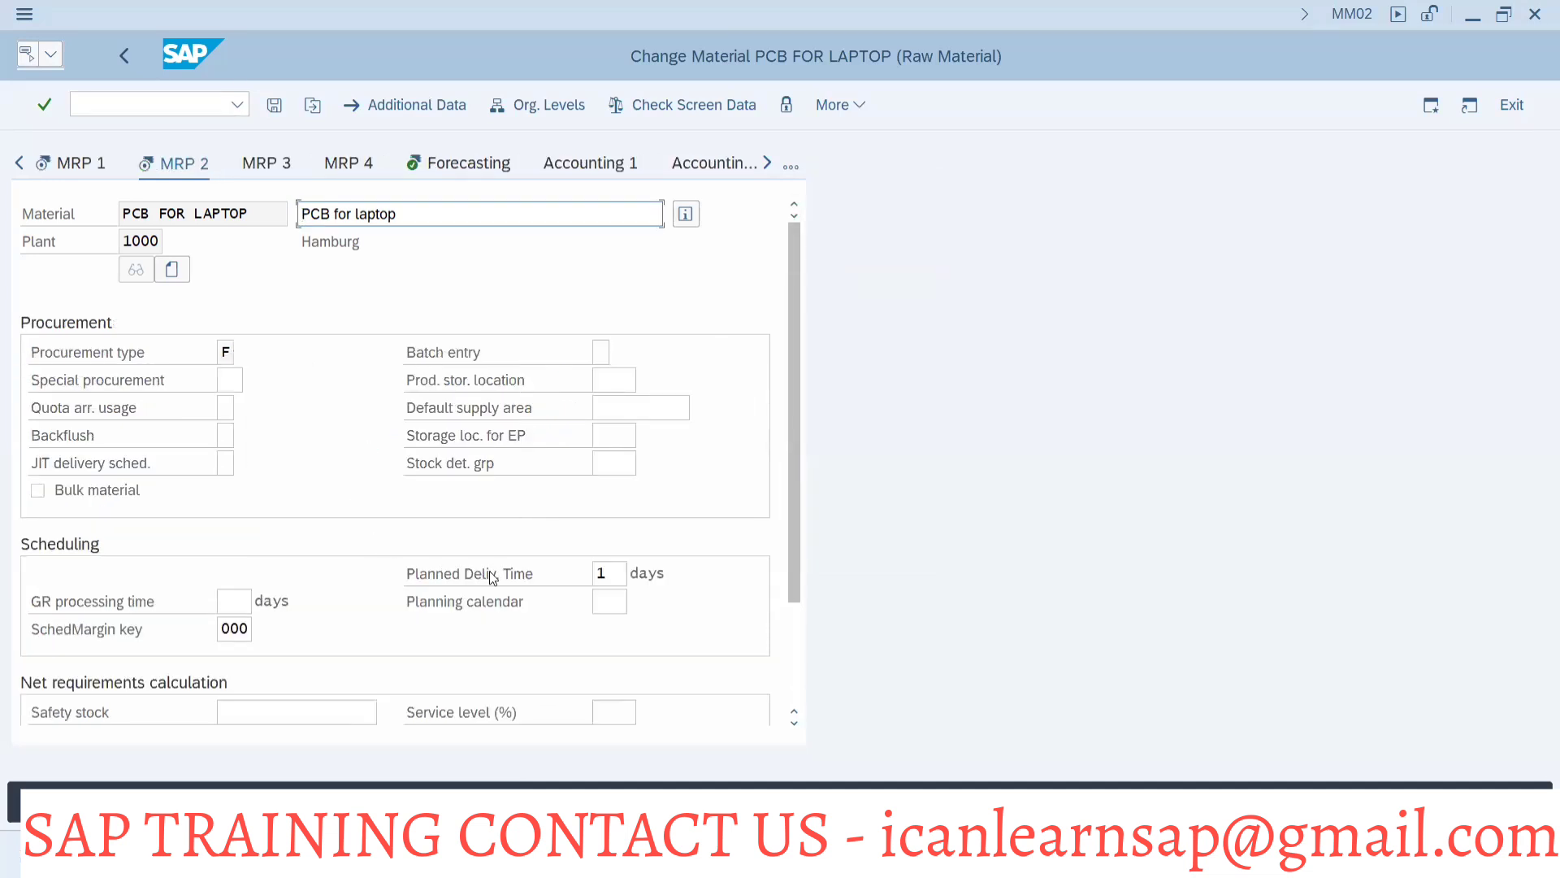
{"action": "left_click", "coordinate": [613, 709]}
{"action": "scroll", "coordinate": [613, 687], "scroll_direction": "down", "scroll_amount": 2}
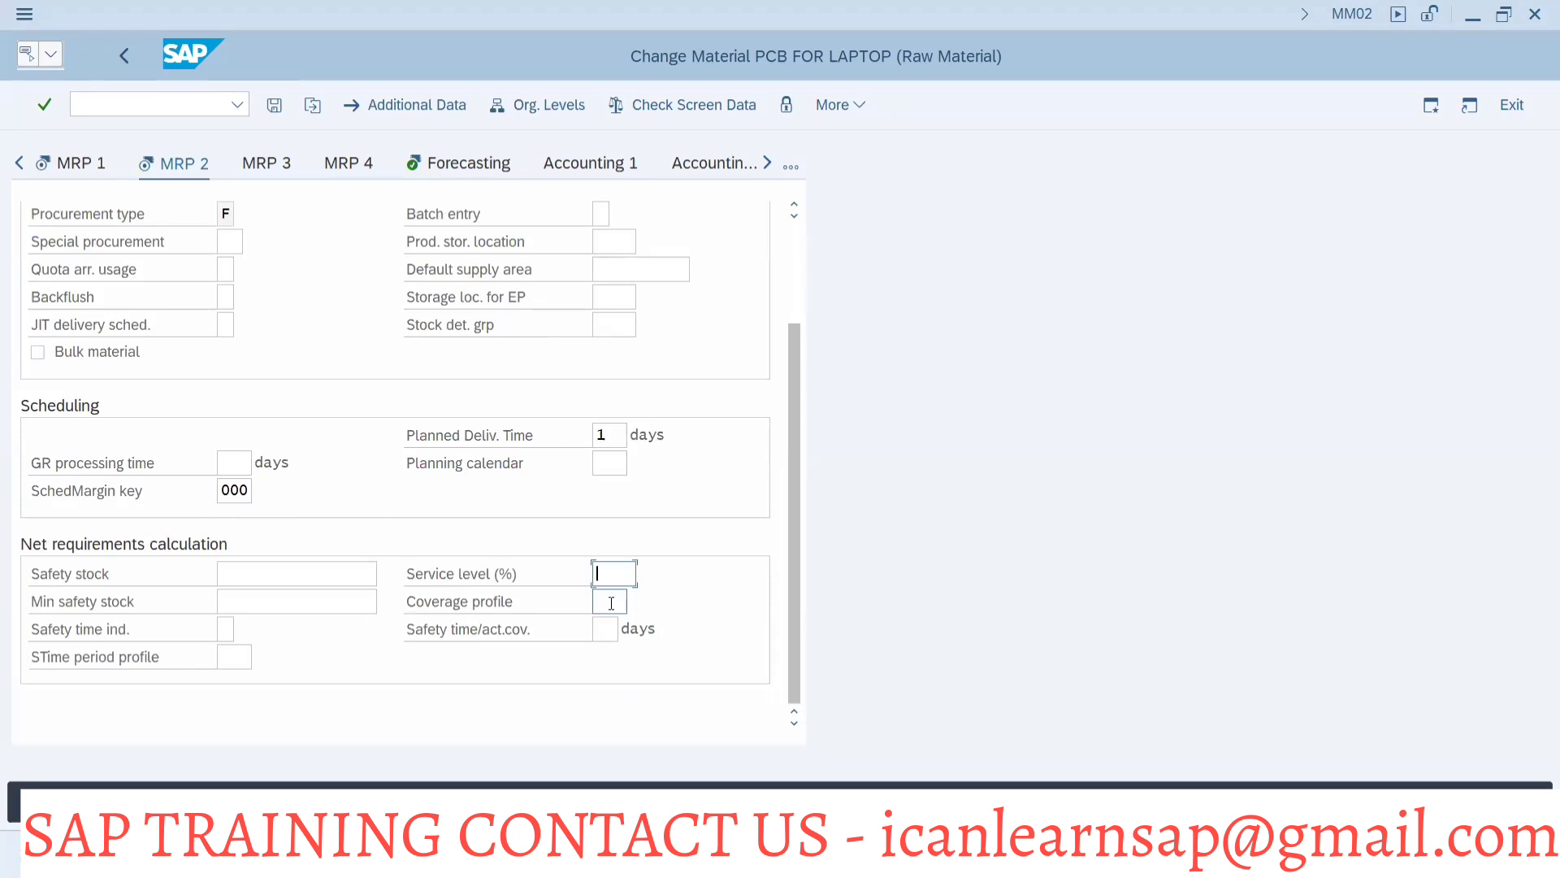
{"action": "type", "text": "10"}
{"action": "key", "text": "alt+Tab"}
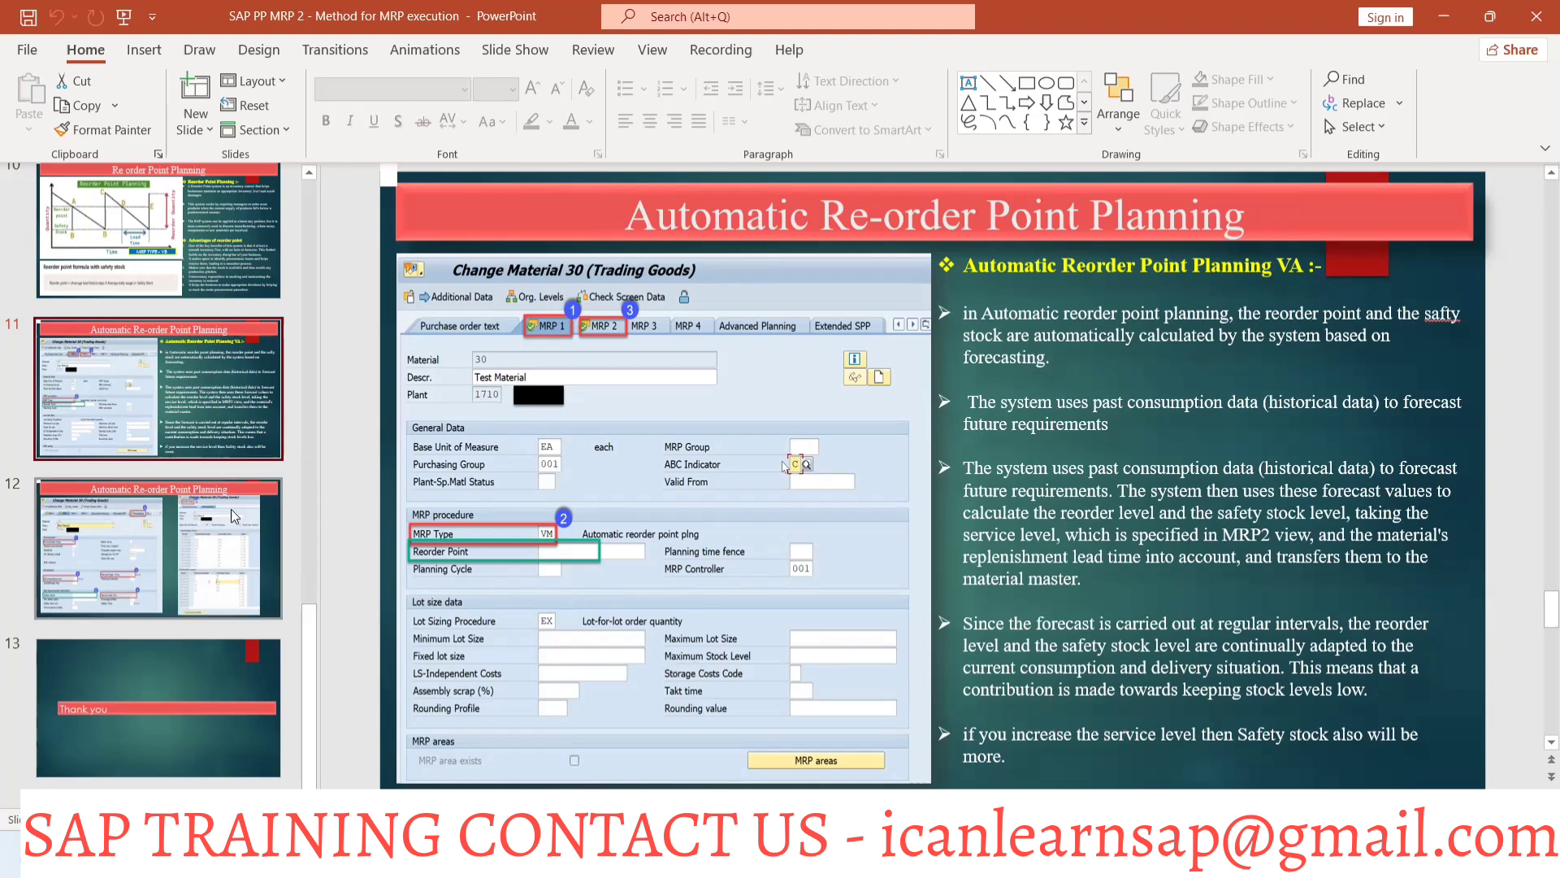
View slide 12 on reorder point settings, then go to slide 8, Different MRP Procedure.
{"action": "left_click", "coordinate": [69, 541]}
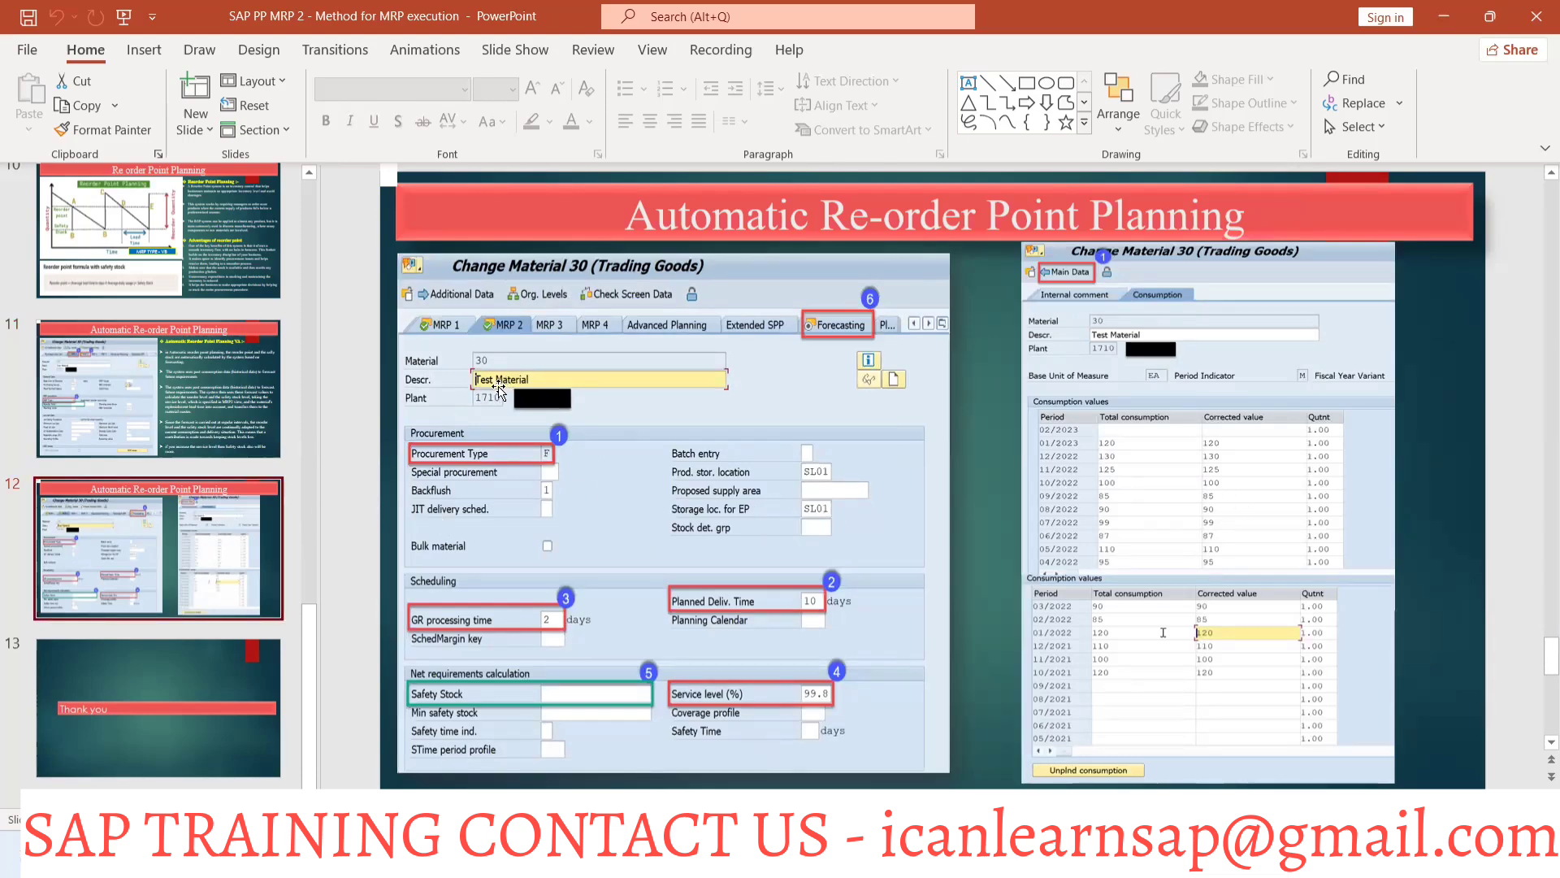
{"action": "scroll", "coordinate": [194, 451], "scroll_direction": "up", "scroll_amount": 3}
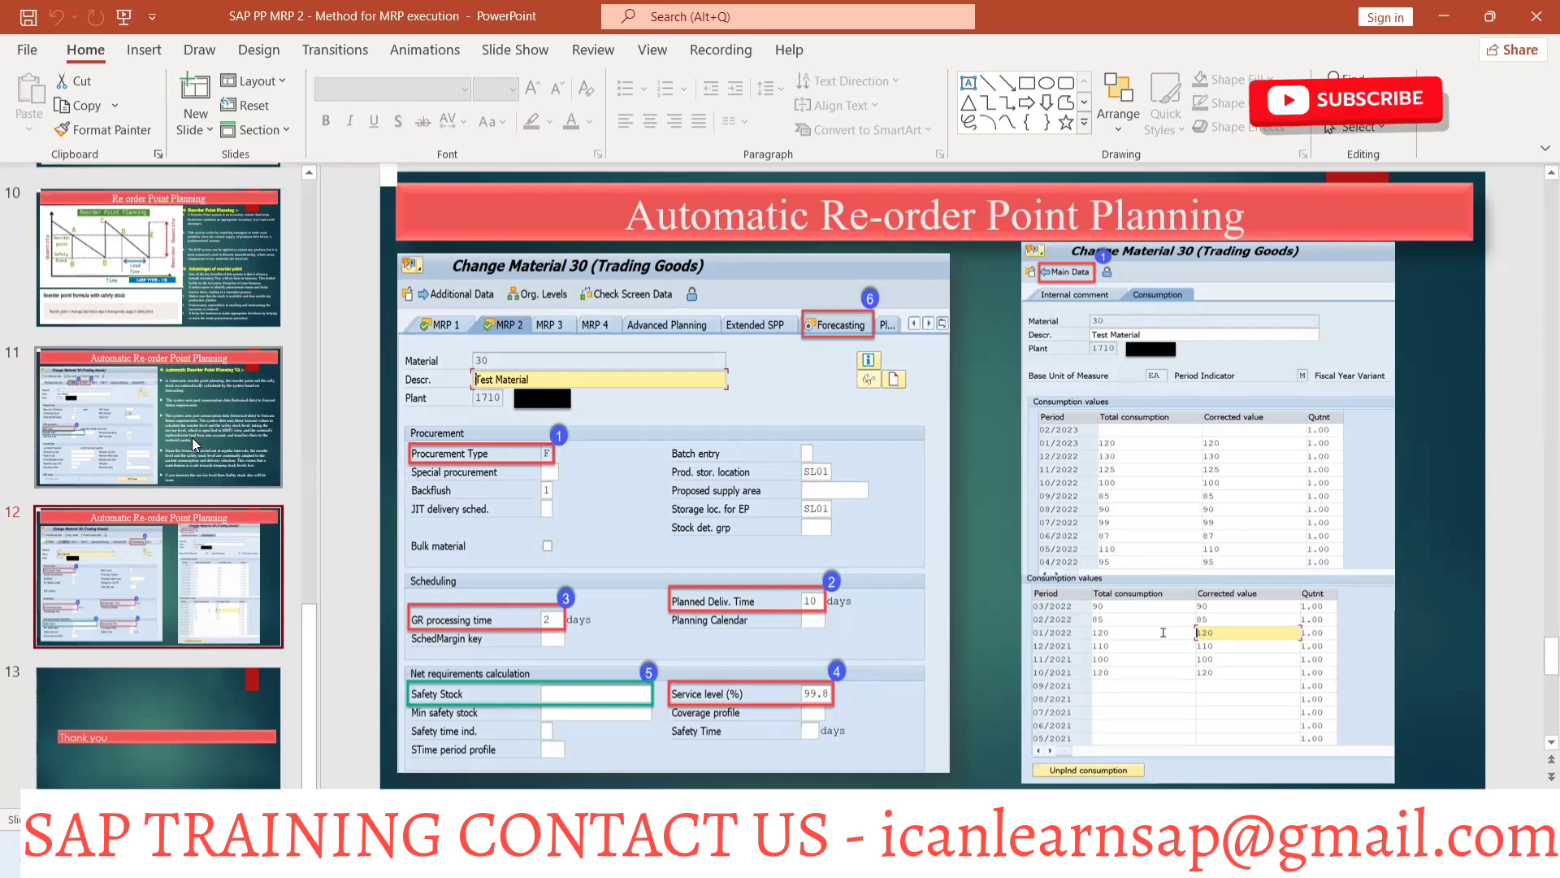
{"action": "scroll", "coordinate": [192, 431], "scroll_direction": "up", "scroll_amount": 2}
{"action": "left_click", "coordinate": [147, 310]}
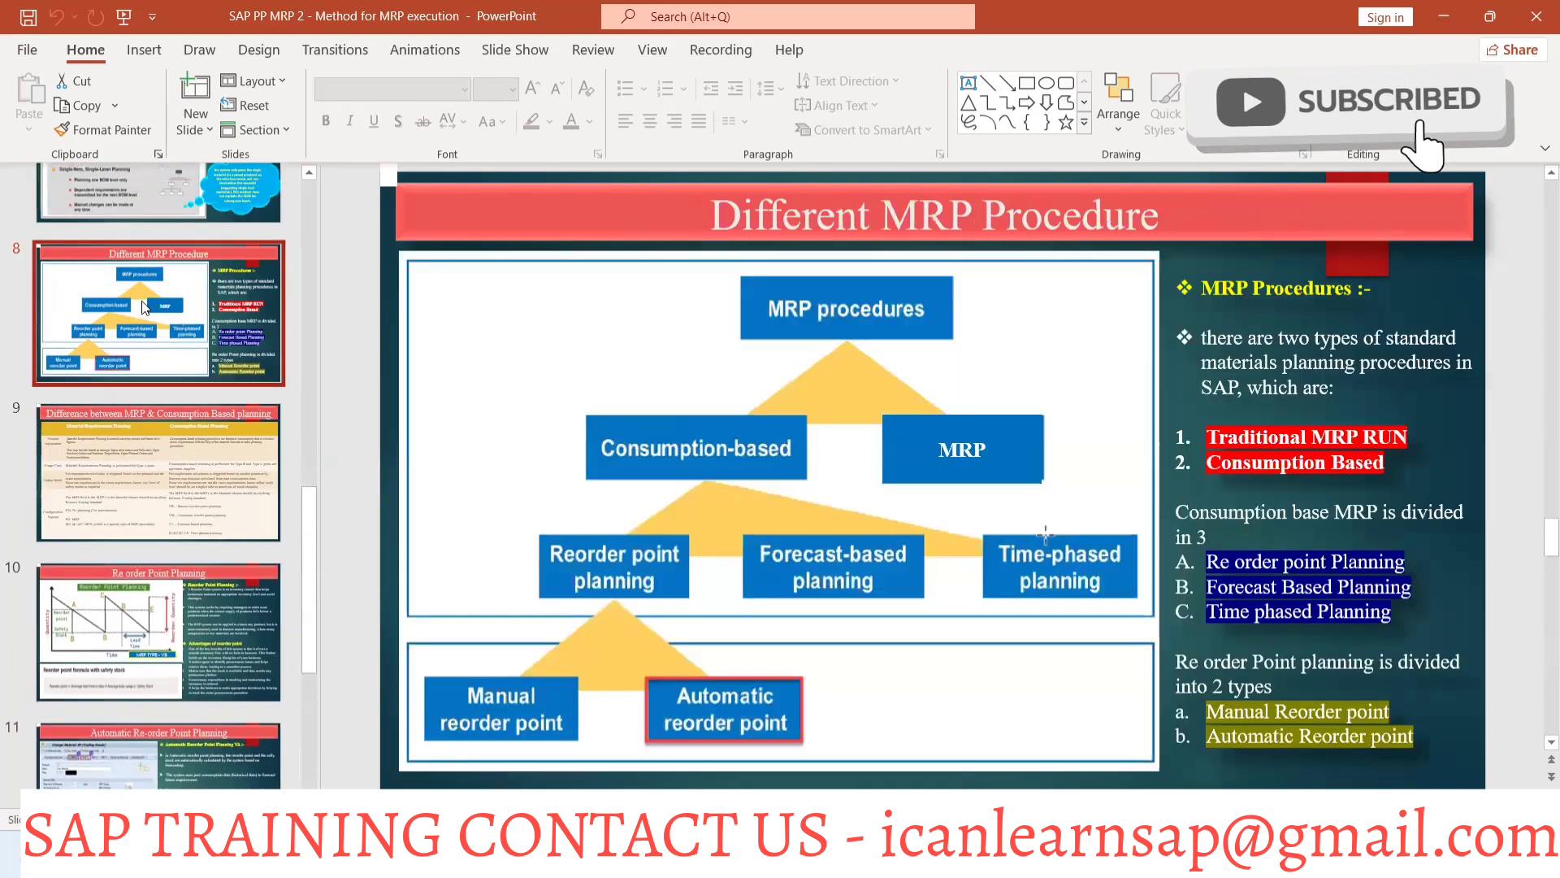